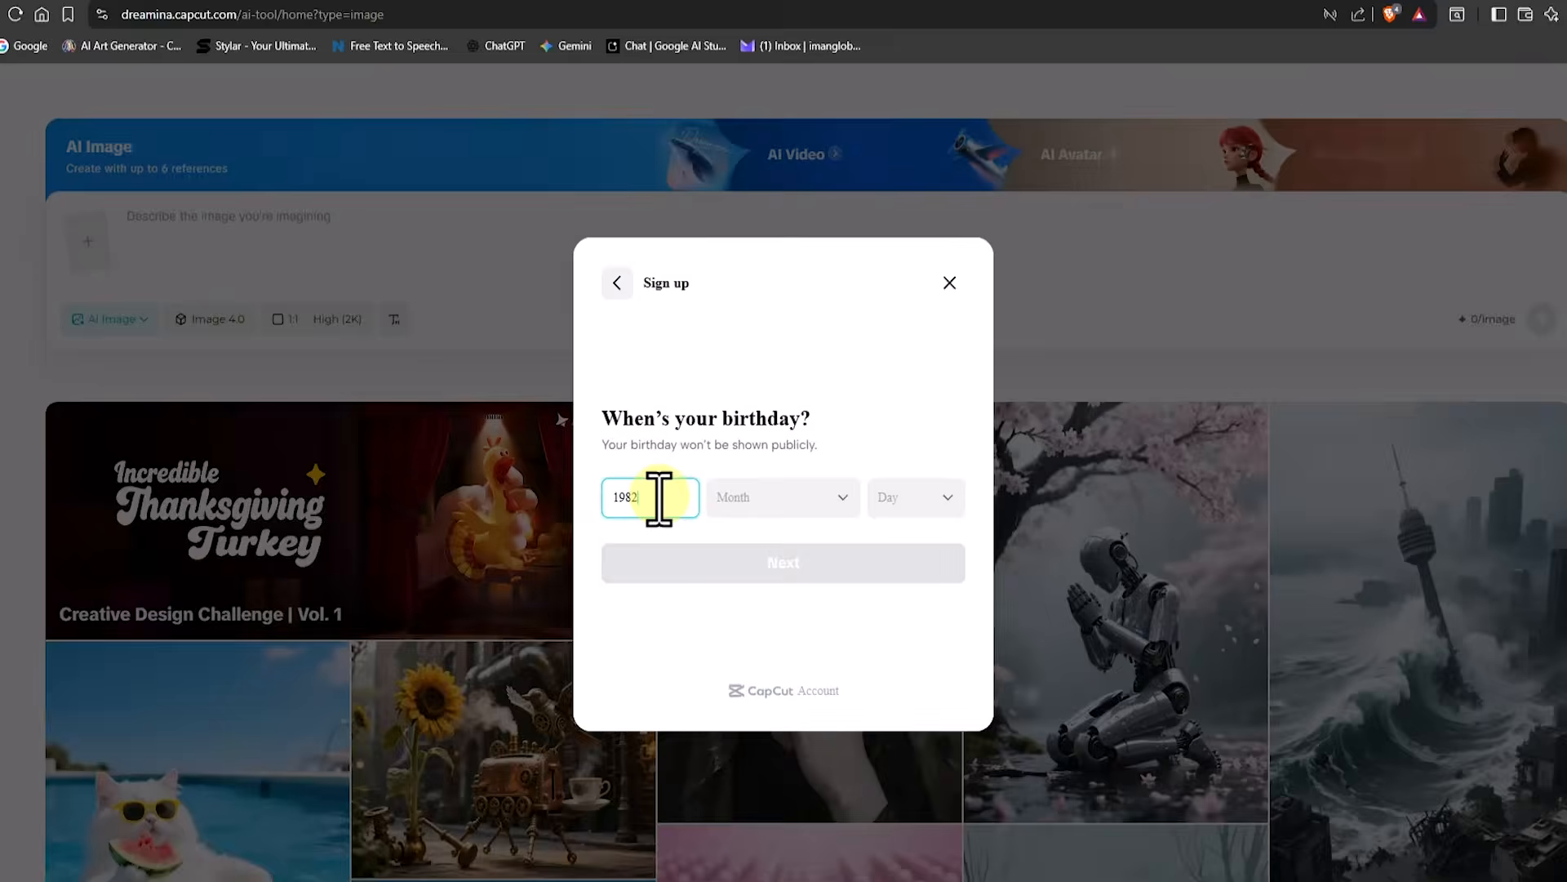
# Complete the date of birth in the sign-up form with a month and day and submit it
pyautogui.click(742, 498)
pyautogui.click(775, 542)
pyautogui.click(930, 500)
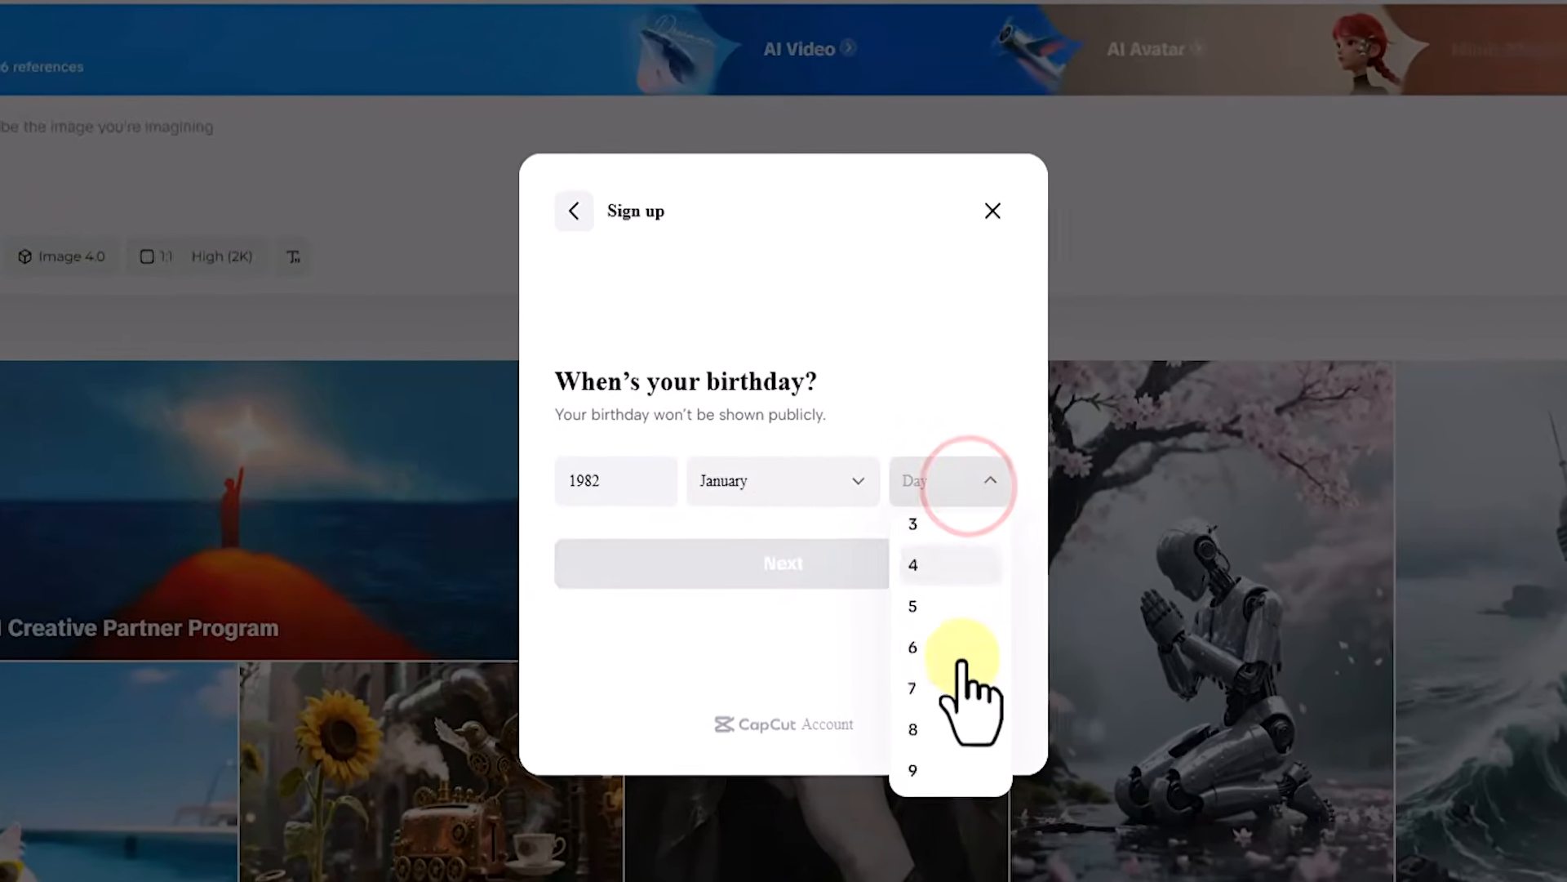
pyautogui.scroll(-5, 966, 677)
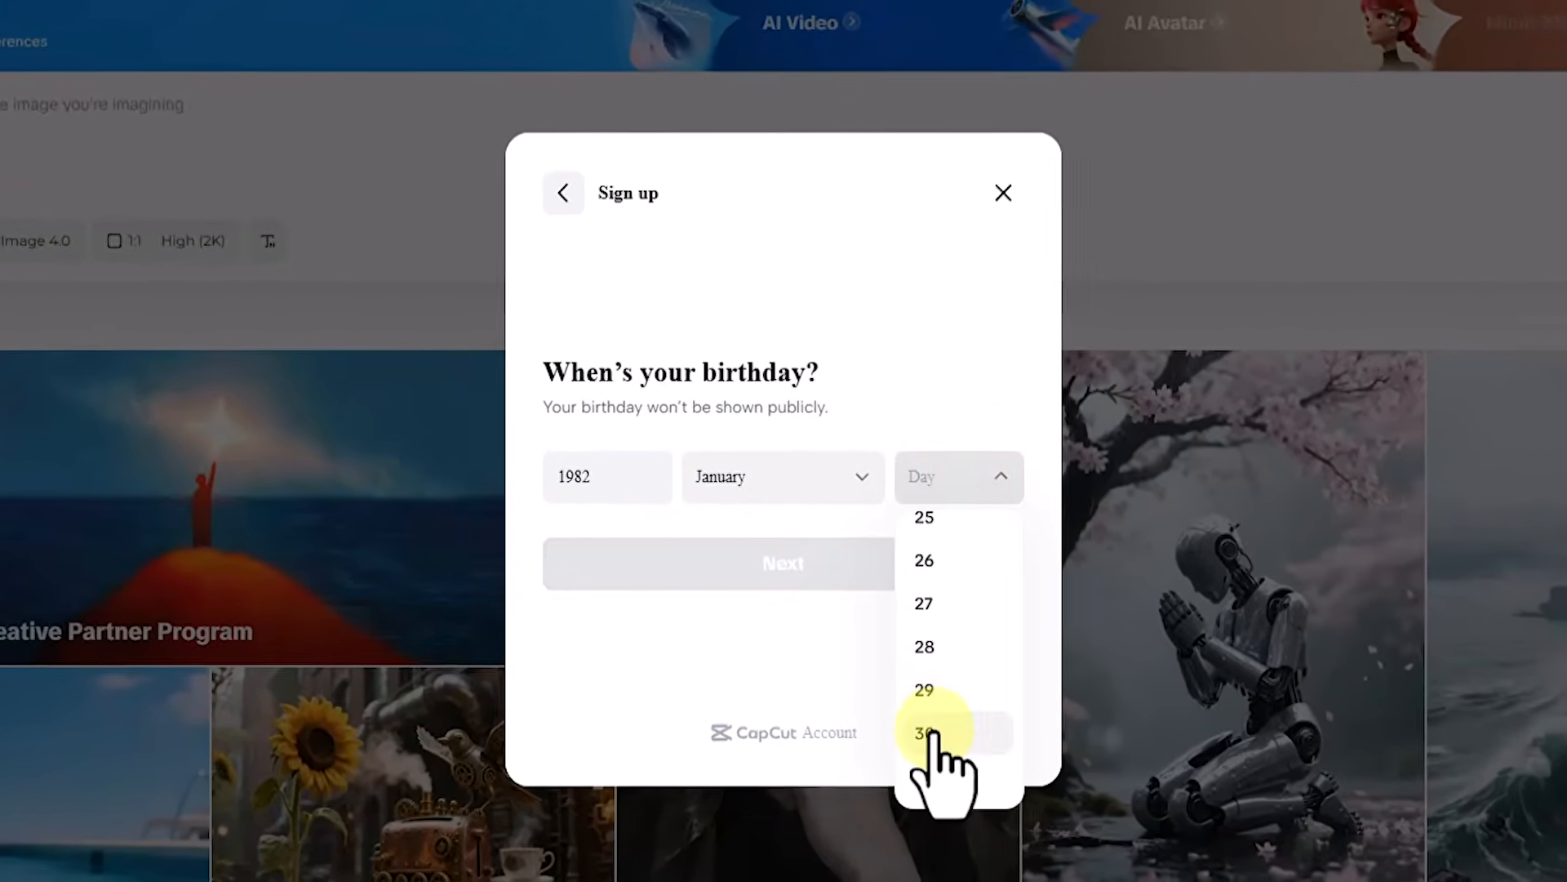
pyautogui.click(932, 745)
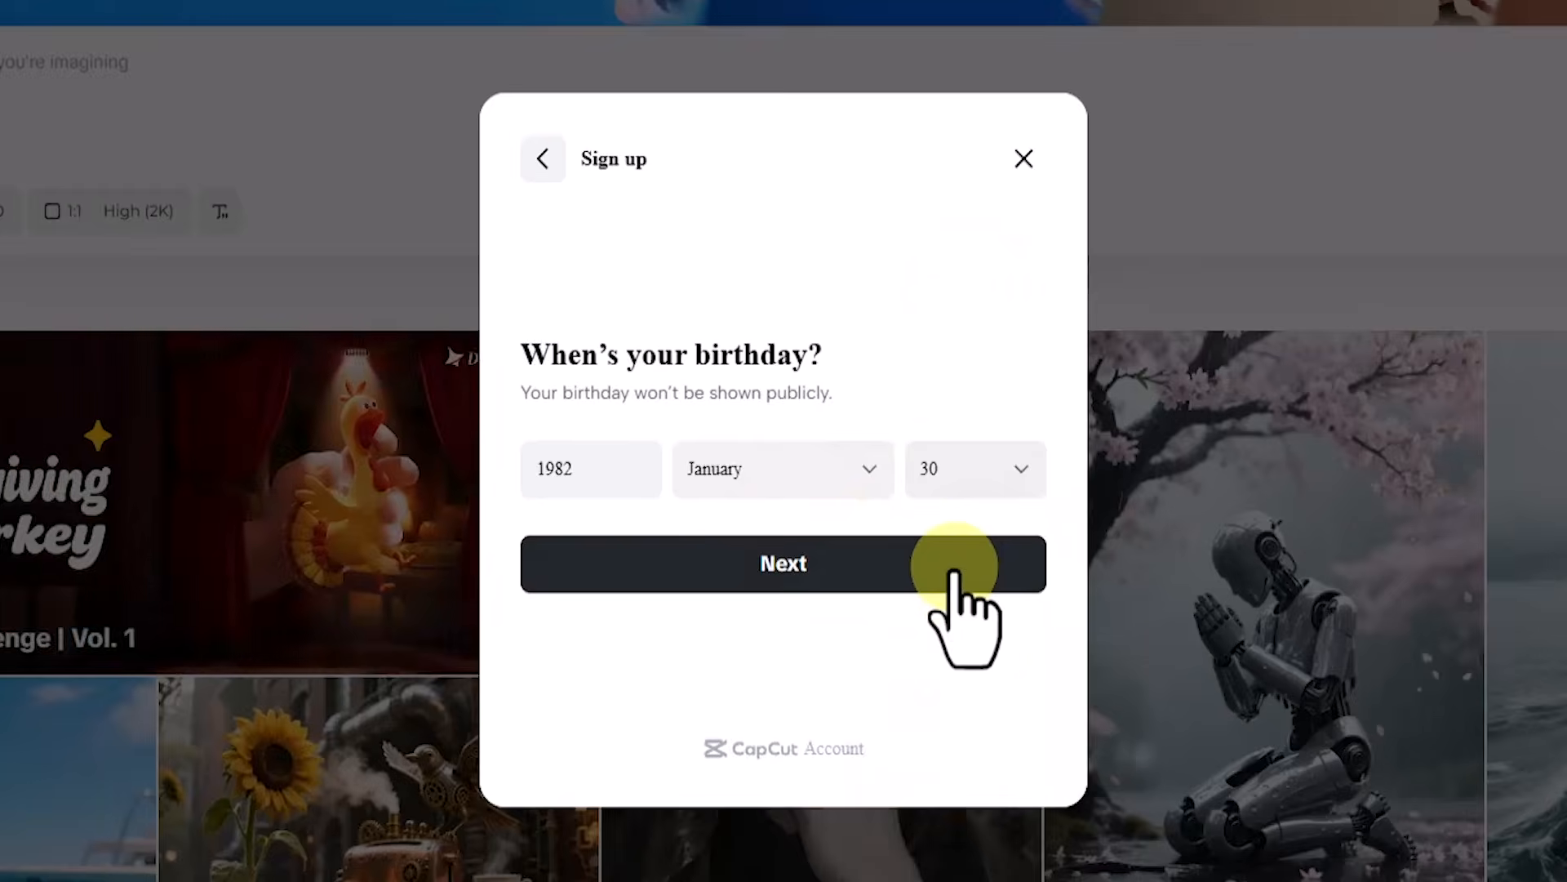
pyautogui.click(953, 568)
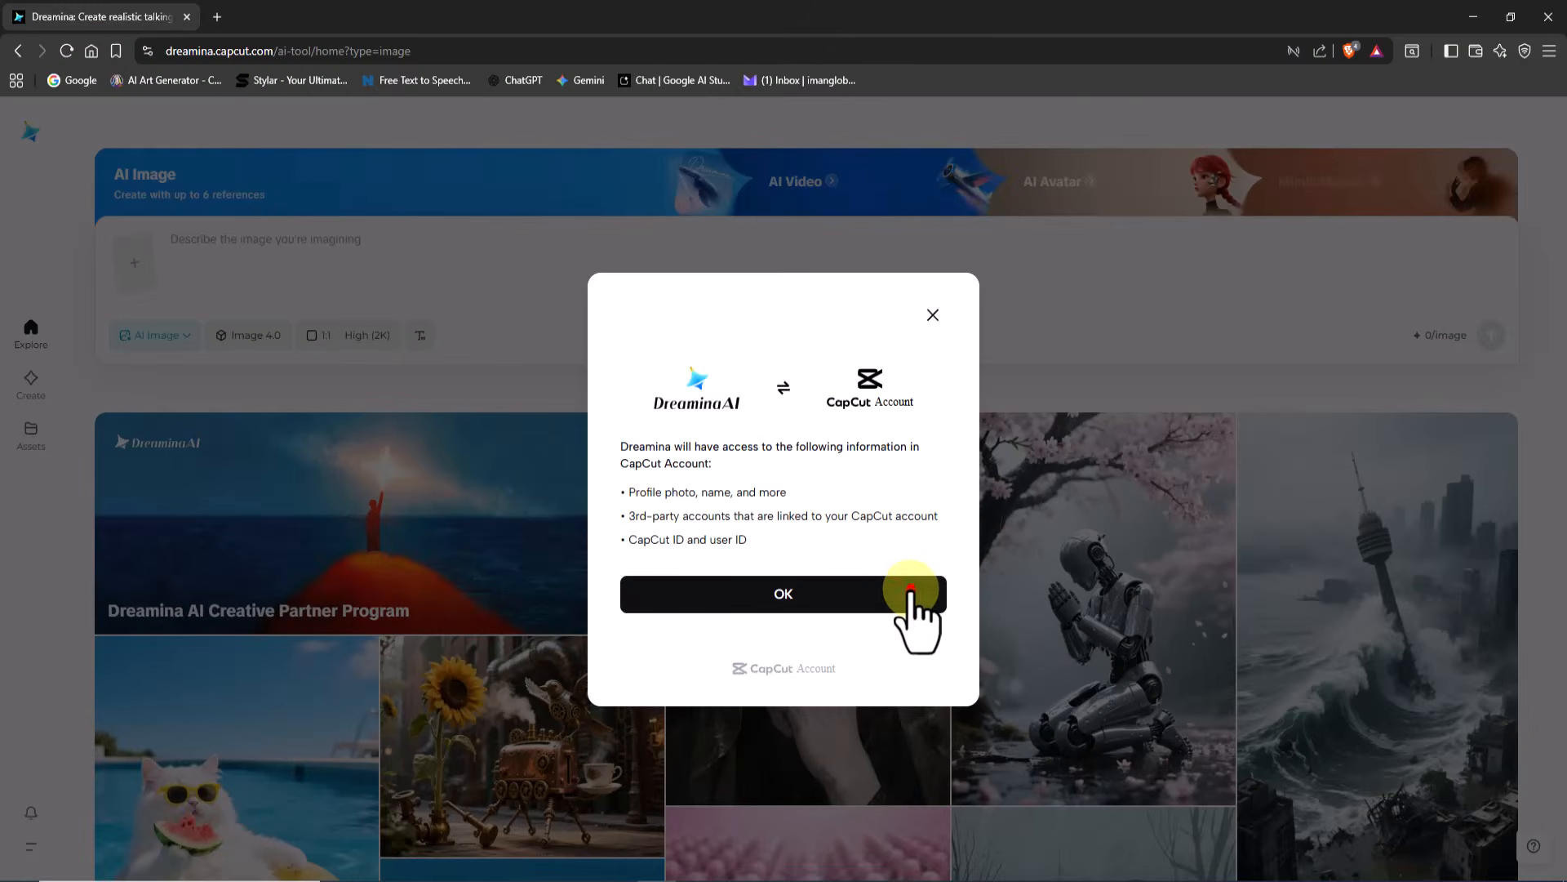
# Approve Dreamina's access to the CapCut account and continue with Social media content creator as the role
pyautogui.click(993, 629)
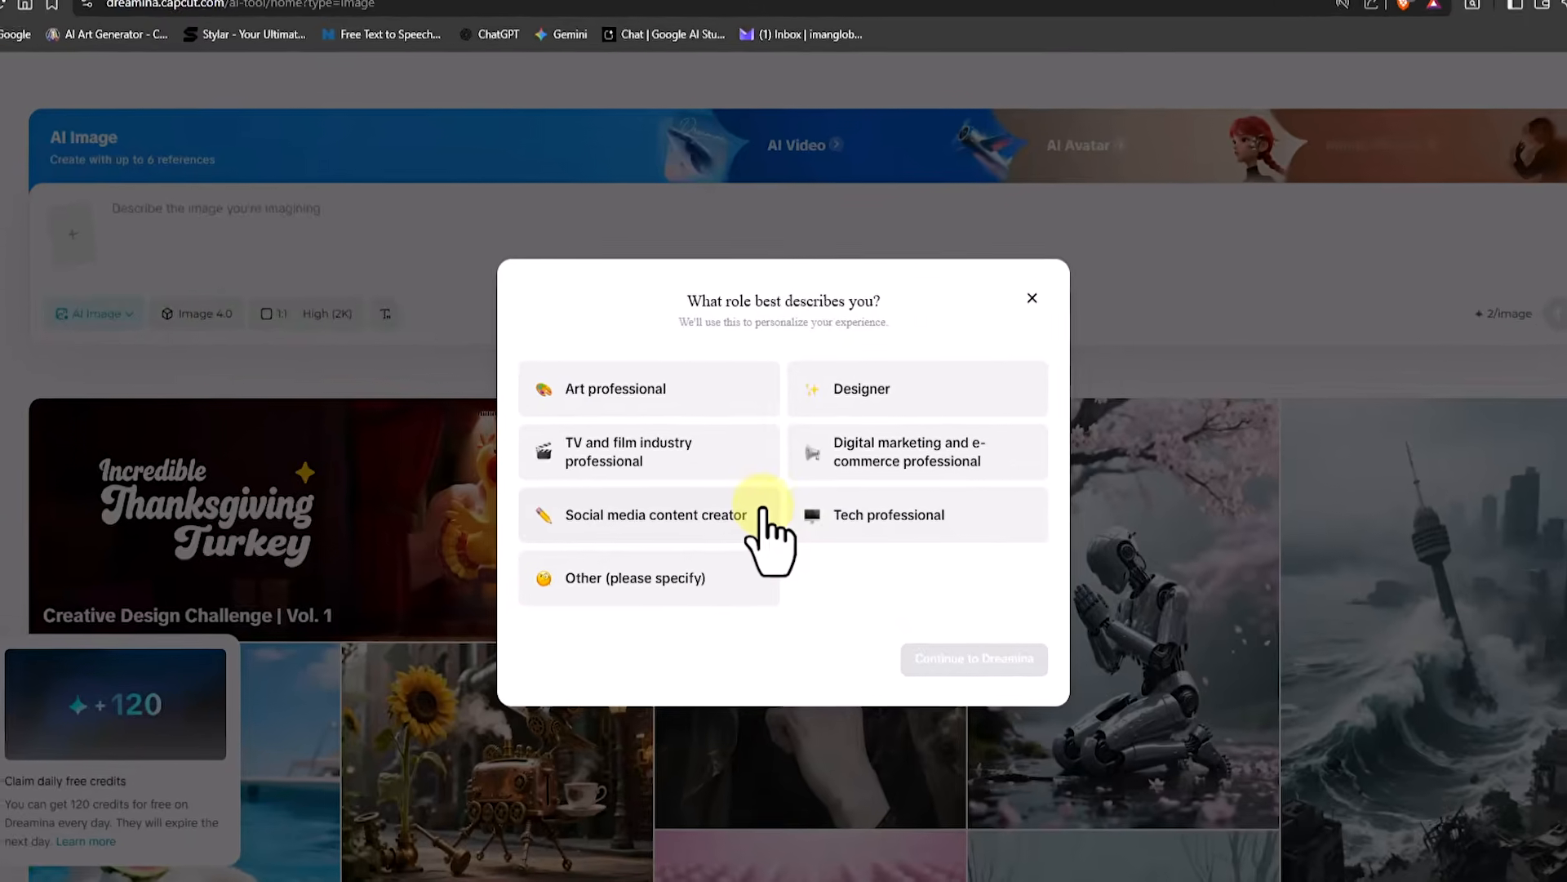
pyautogui.click(762, 513)
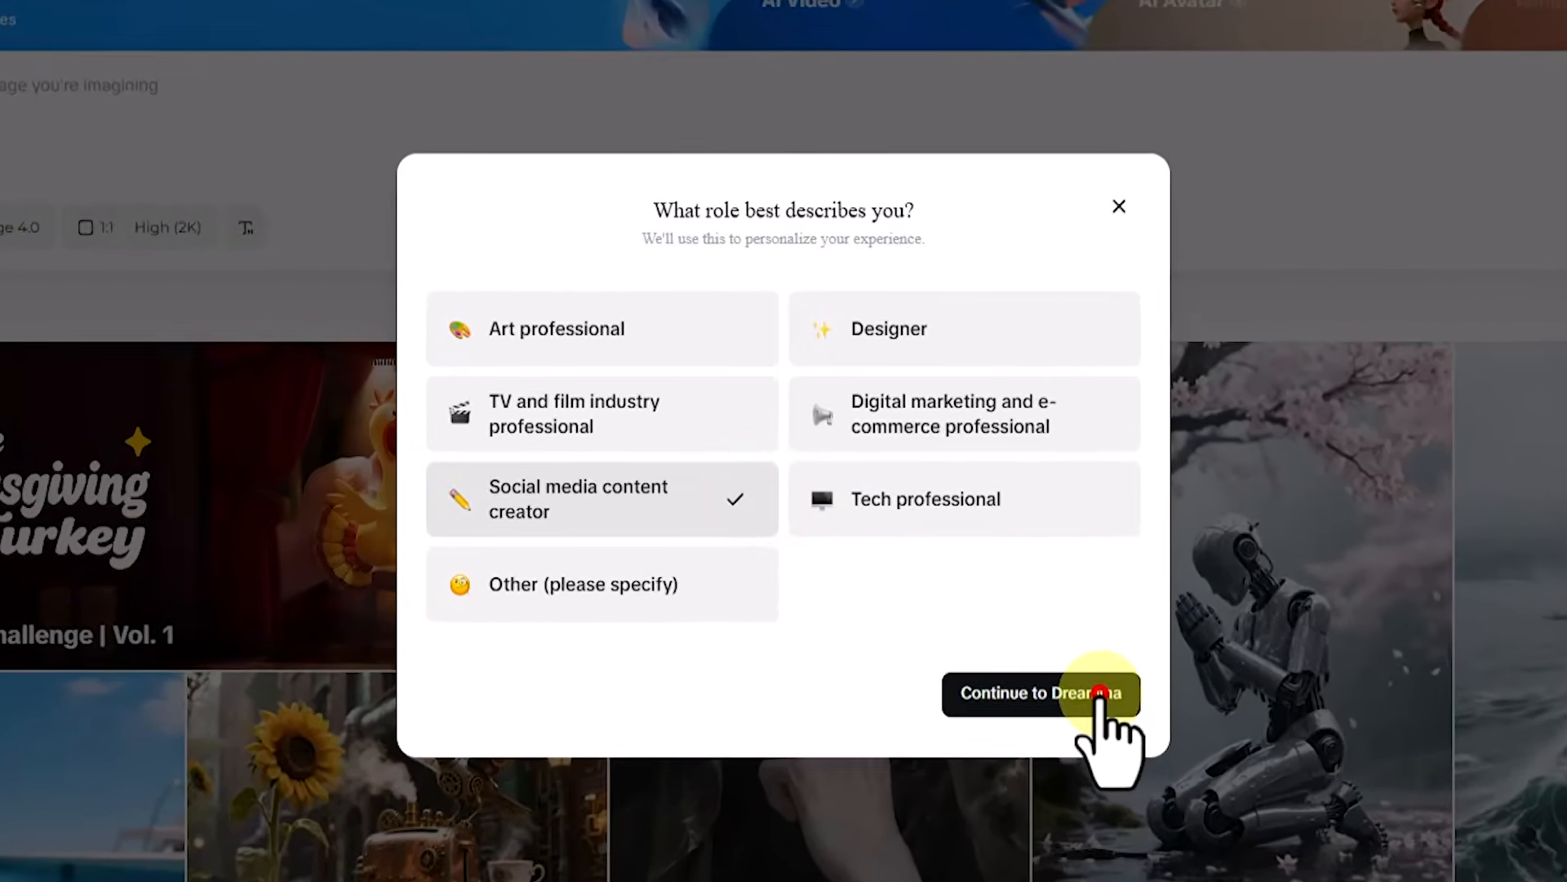
pyautogui.click(1100, 693)
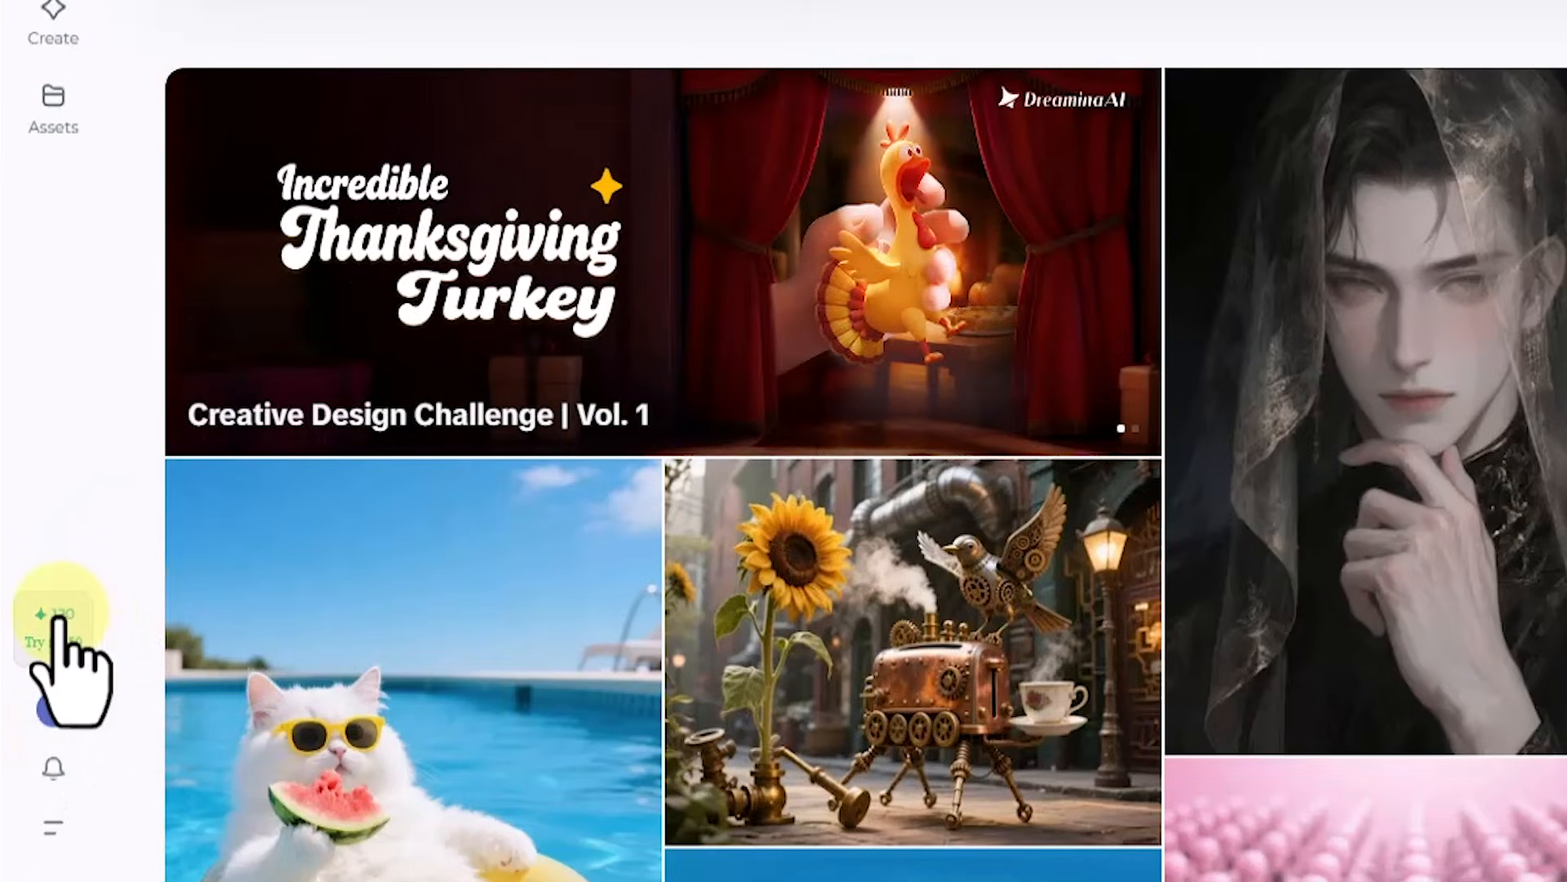
# Look at the subscription plans and open the credit balance
pyautogui.click(59, 621)
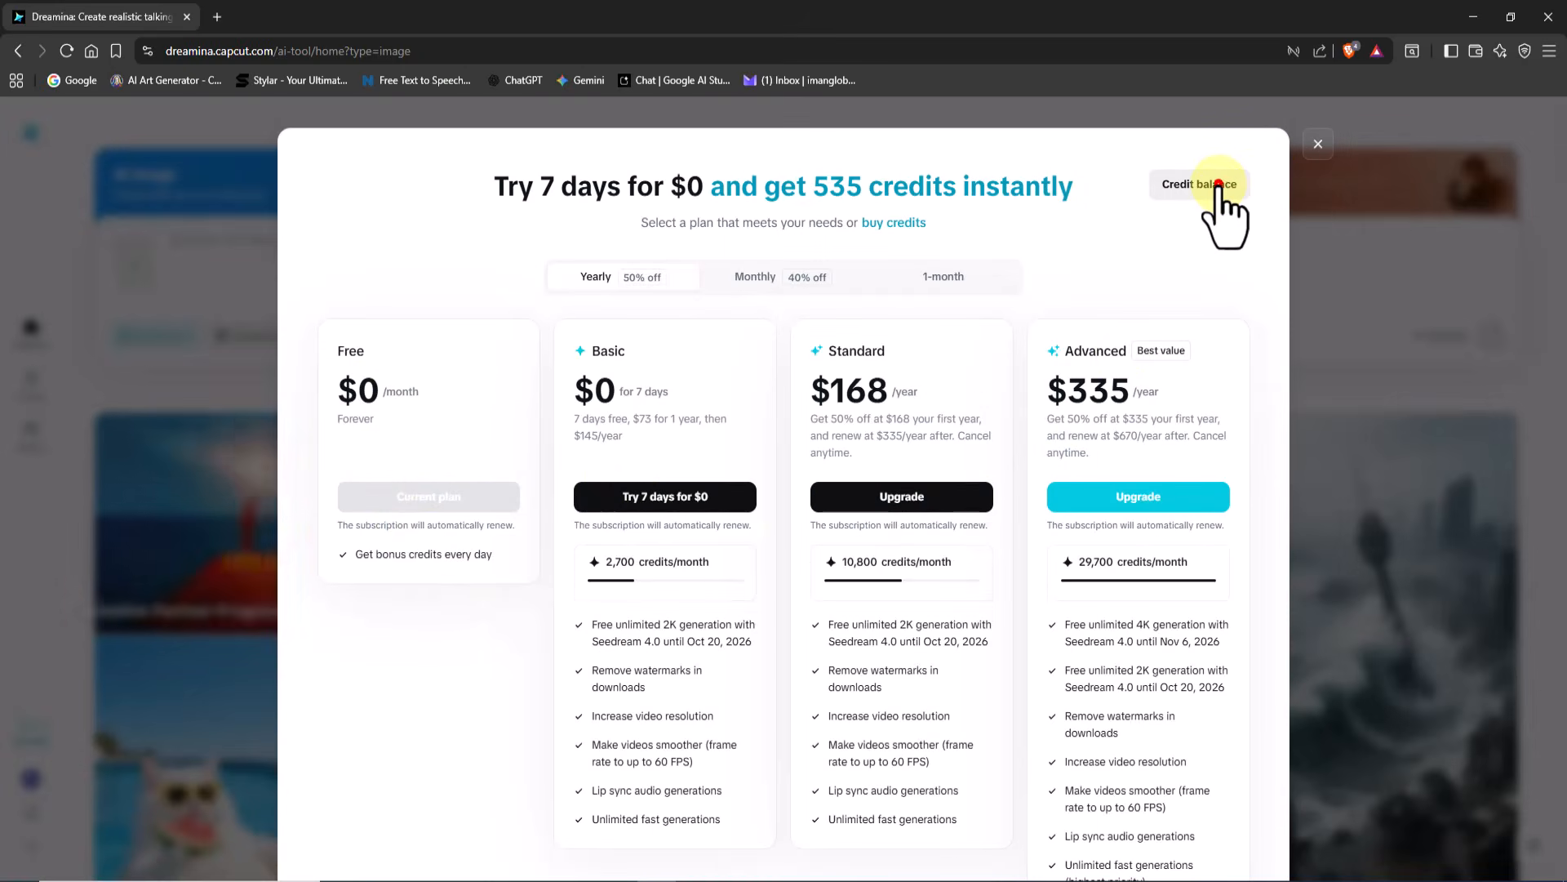
pyautogui.click(1218, 184)
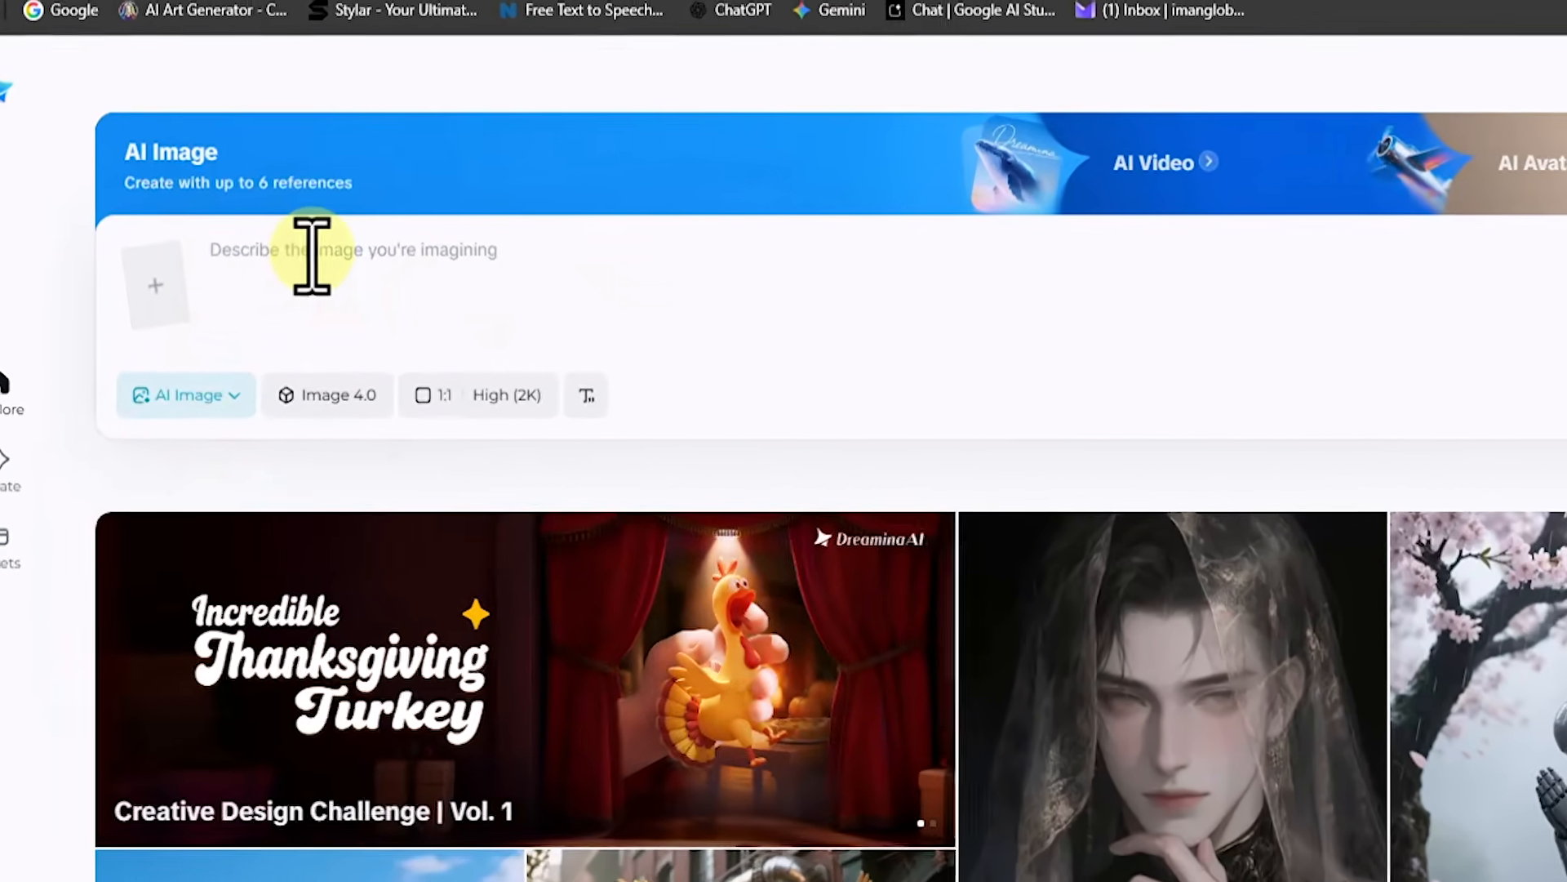
# Paste the prompt about Bruce Lee and Jackie Chan in a traditional Chinese house and review the available image models
pyautogui.rightClick(312, 260)
pyautogui.click(464, 530)
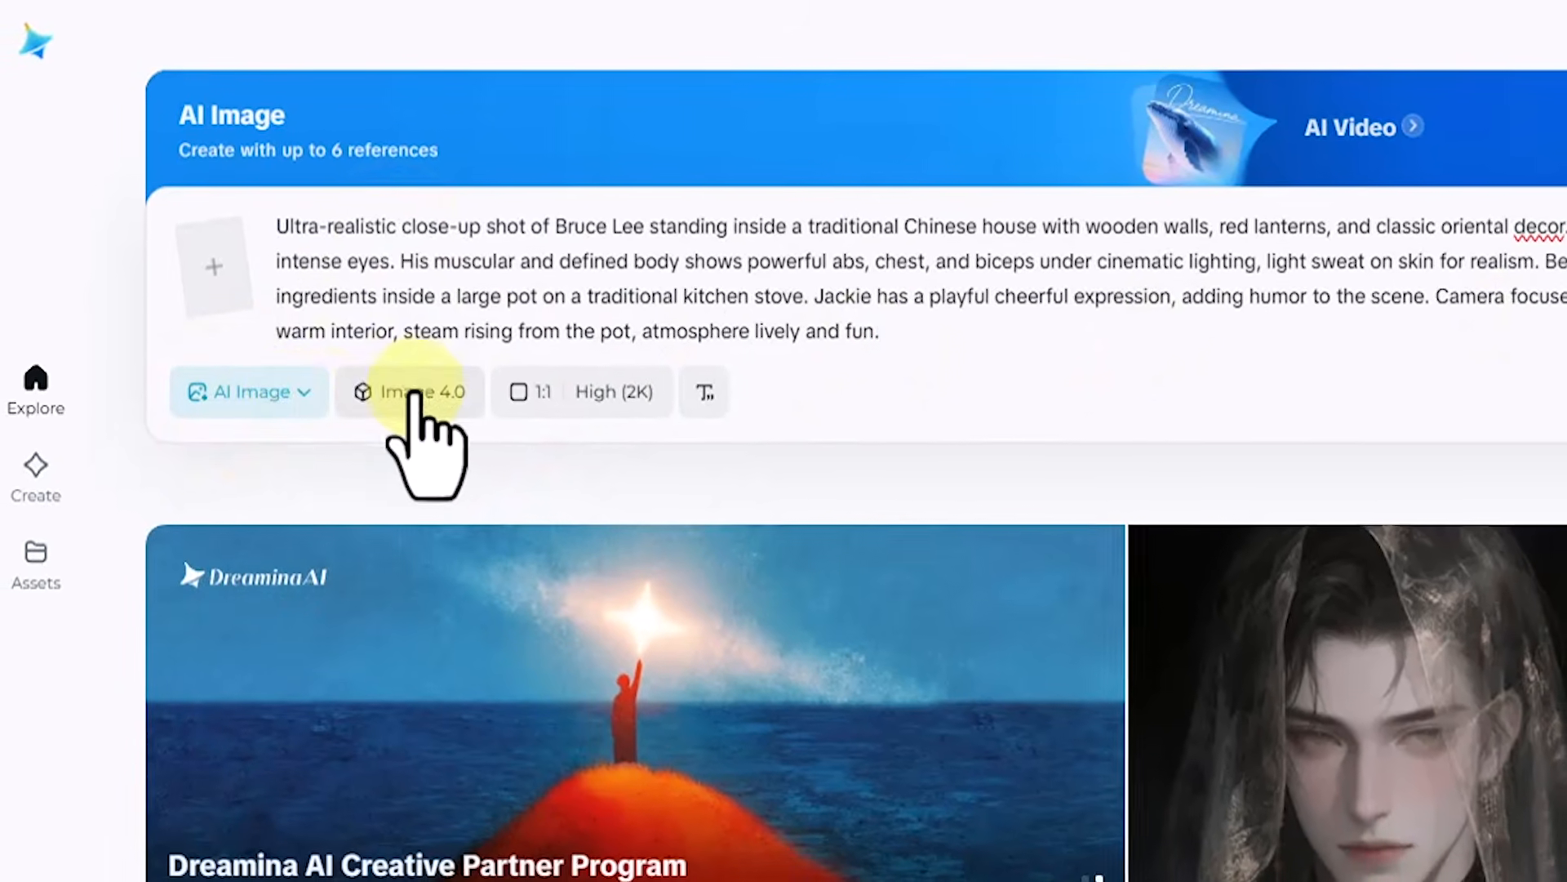
pyautogui.click(415, 388)
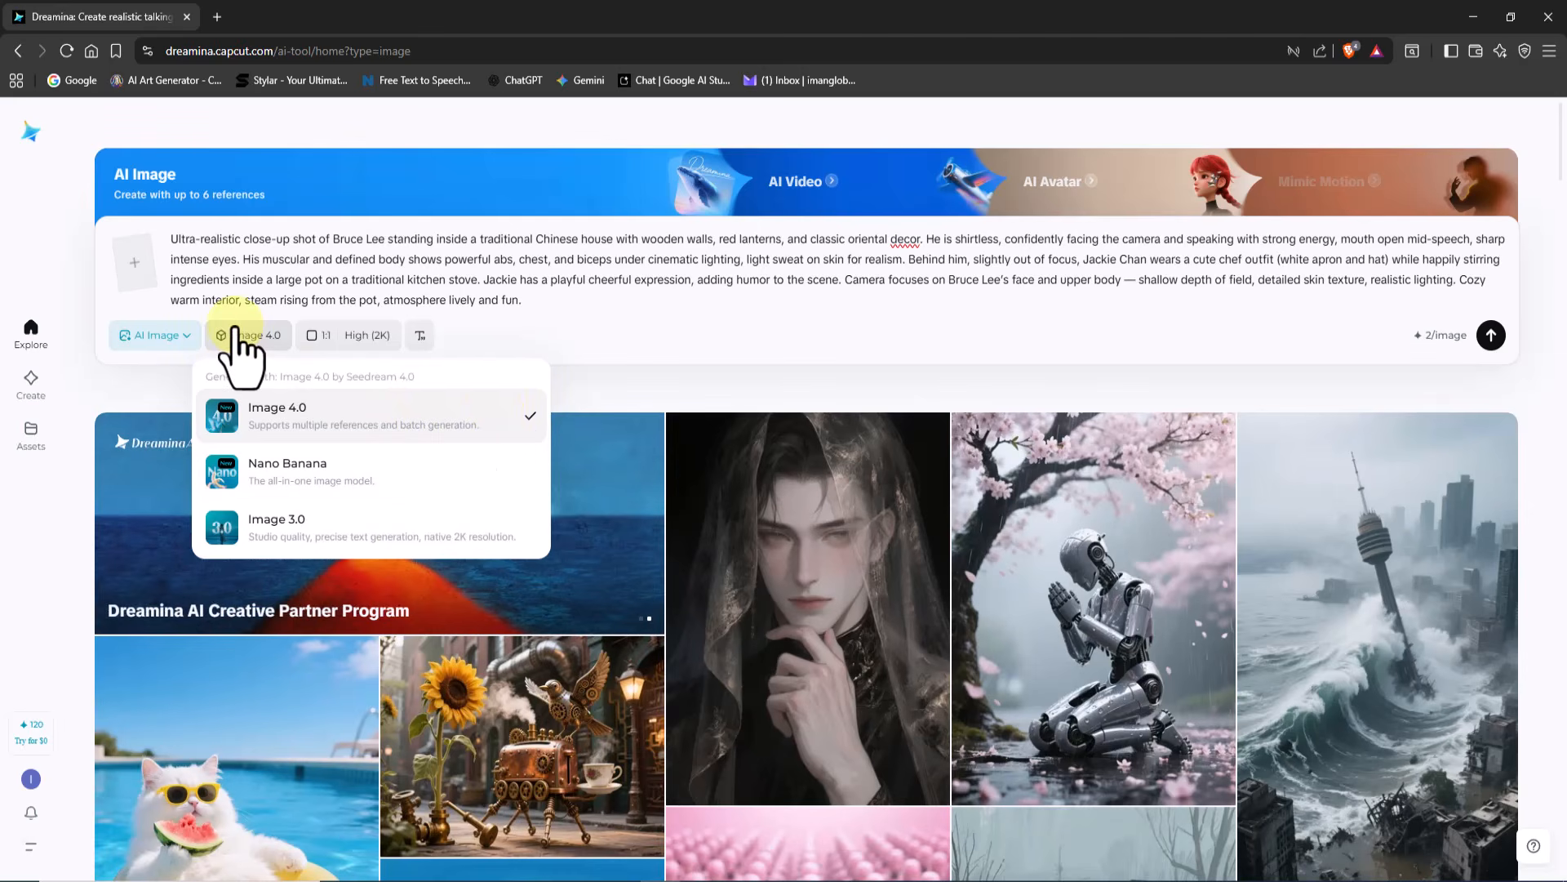
pyautogui.click(236, 326)
# Use a custom image size of 2492 by 1682 px at High (2K) resolution and generate the images
pyautogui.click(316, 336)
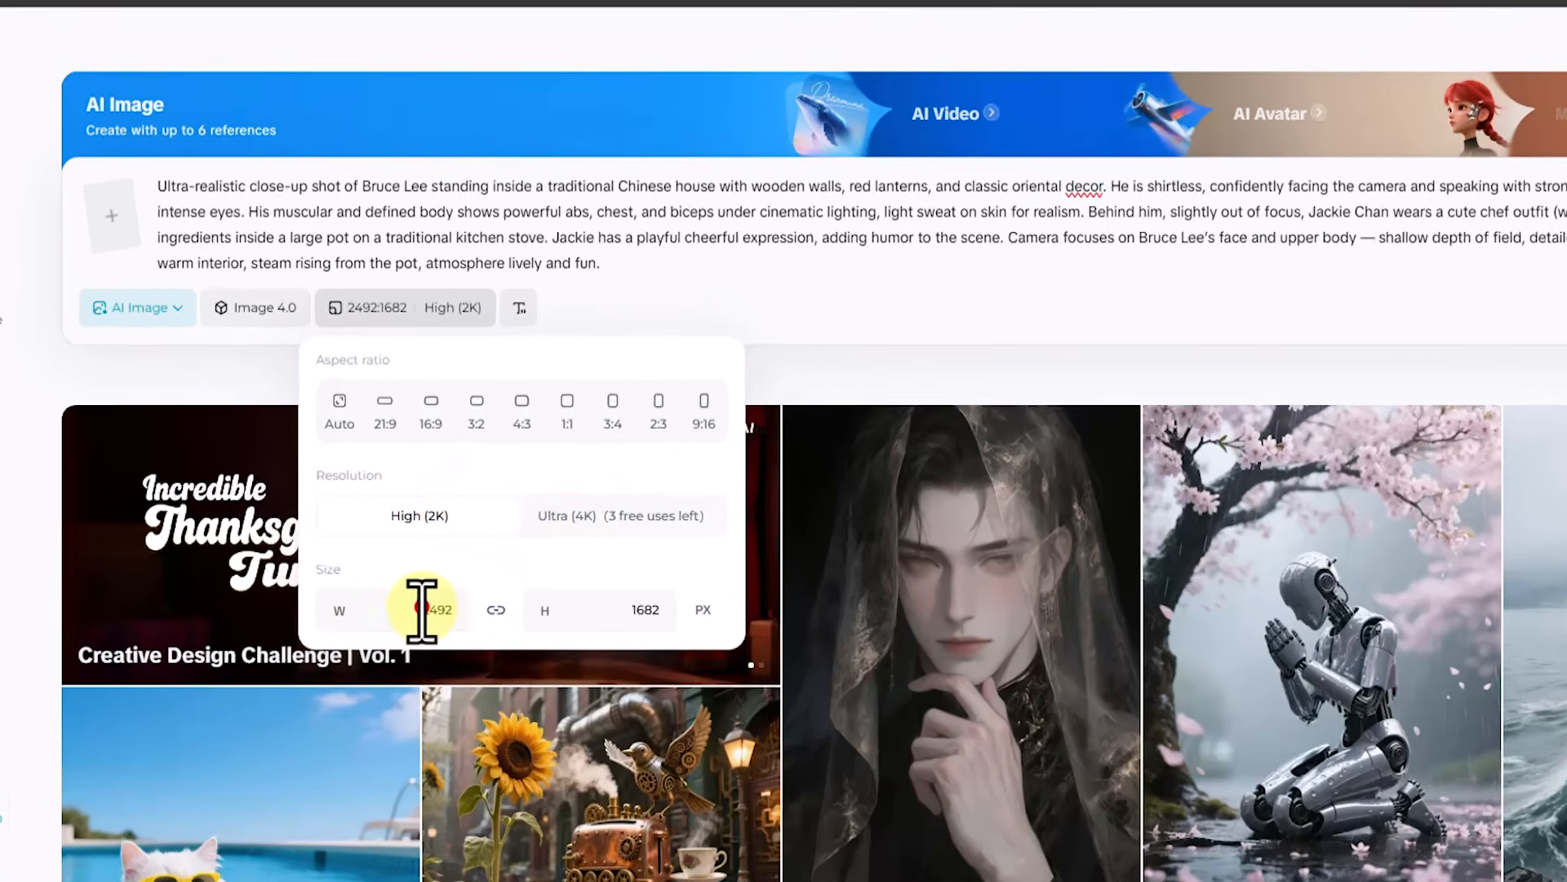
pyautogui.doubleClick(391, 574)
pyautogui.click(750, 666)
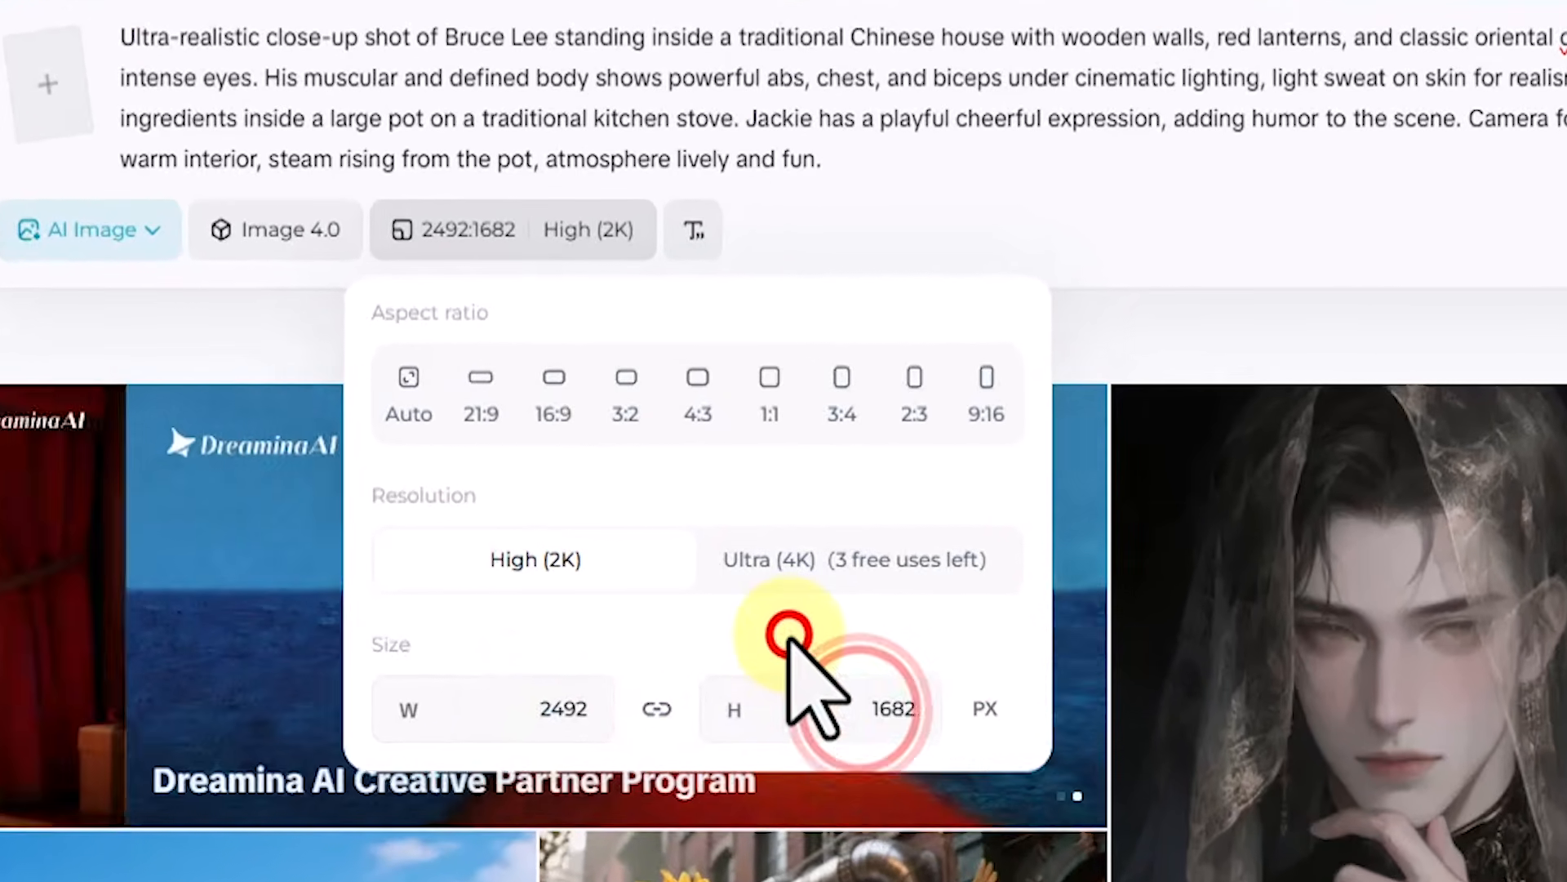
pyautogui.click(846, 229)
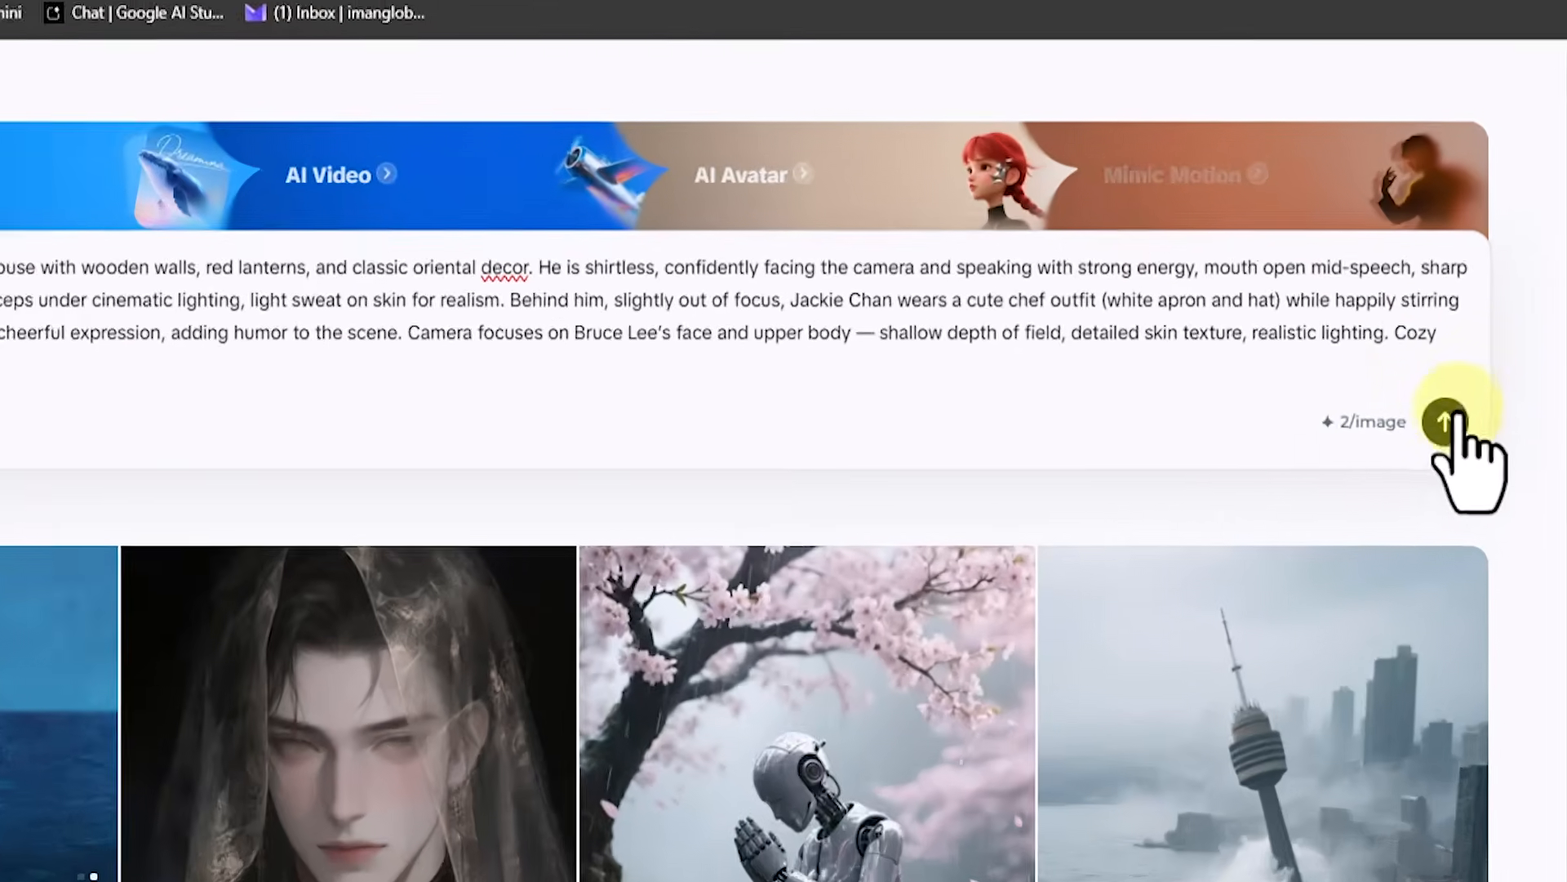
pyautogui.click(1490, 334)
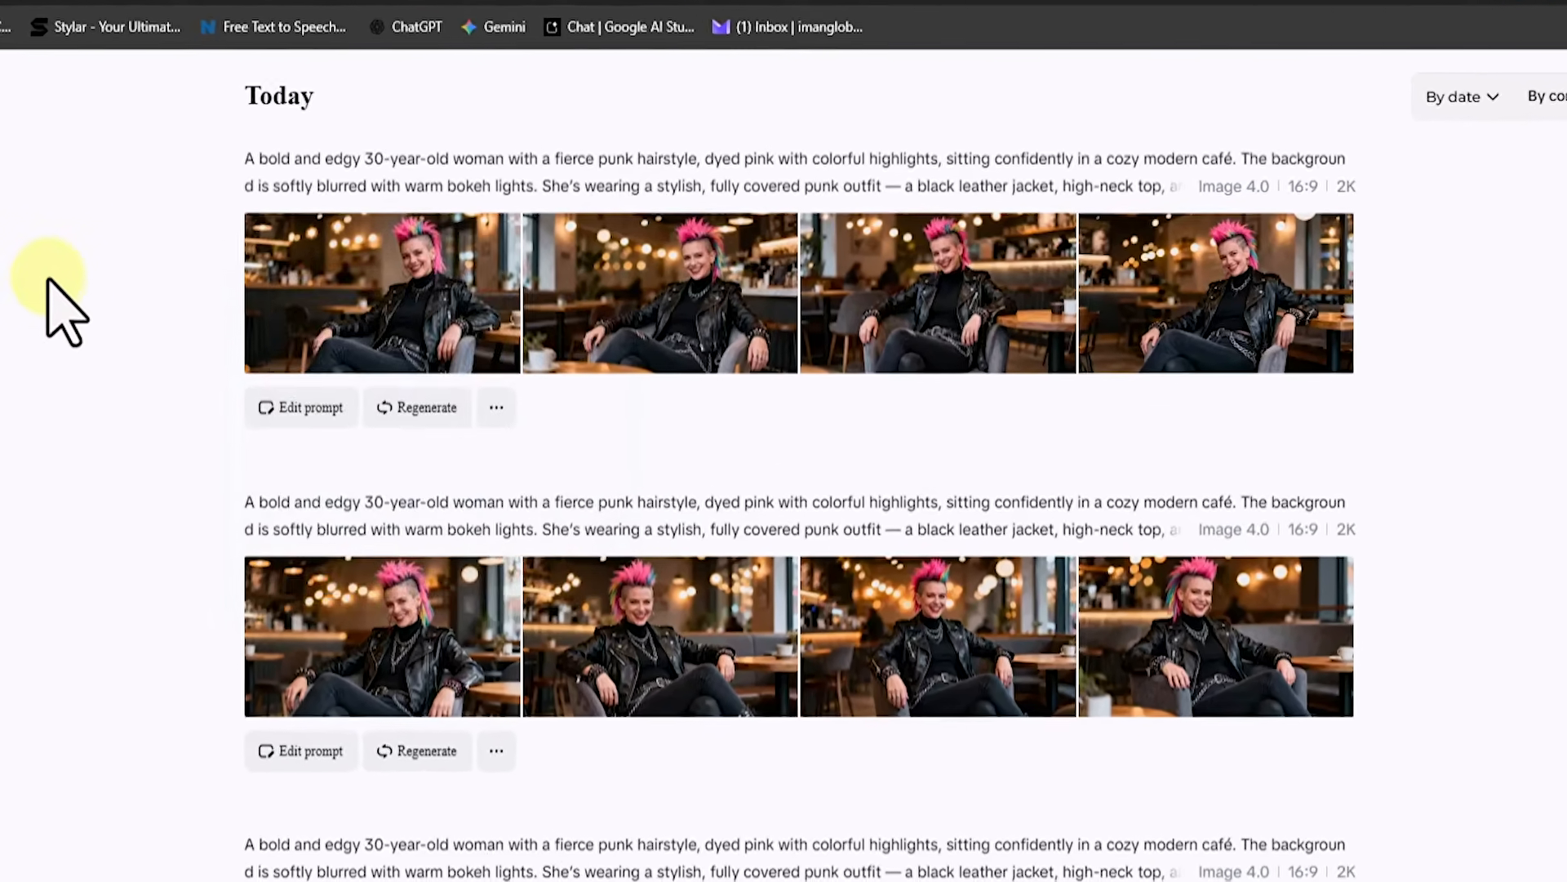
# Open a generated image of the punk woman and look at its download and additional options
pyautogui.moveTo(359, 278)
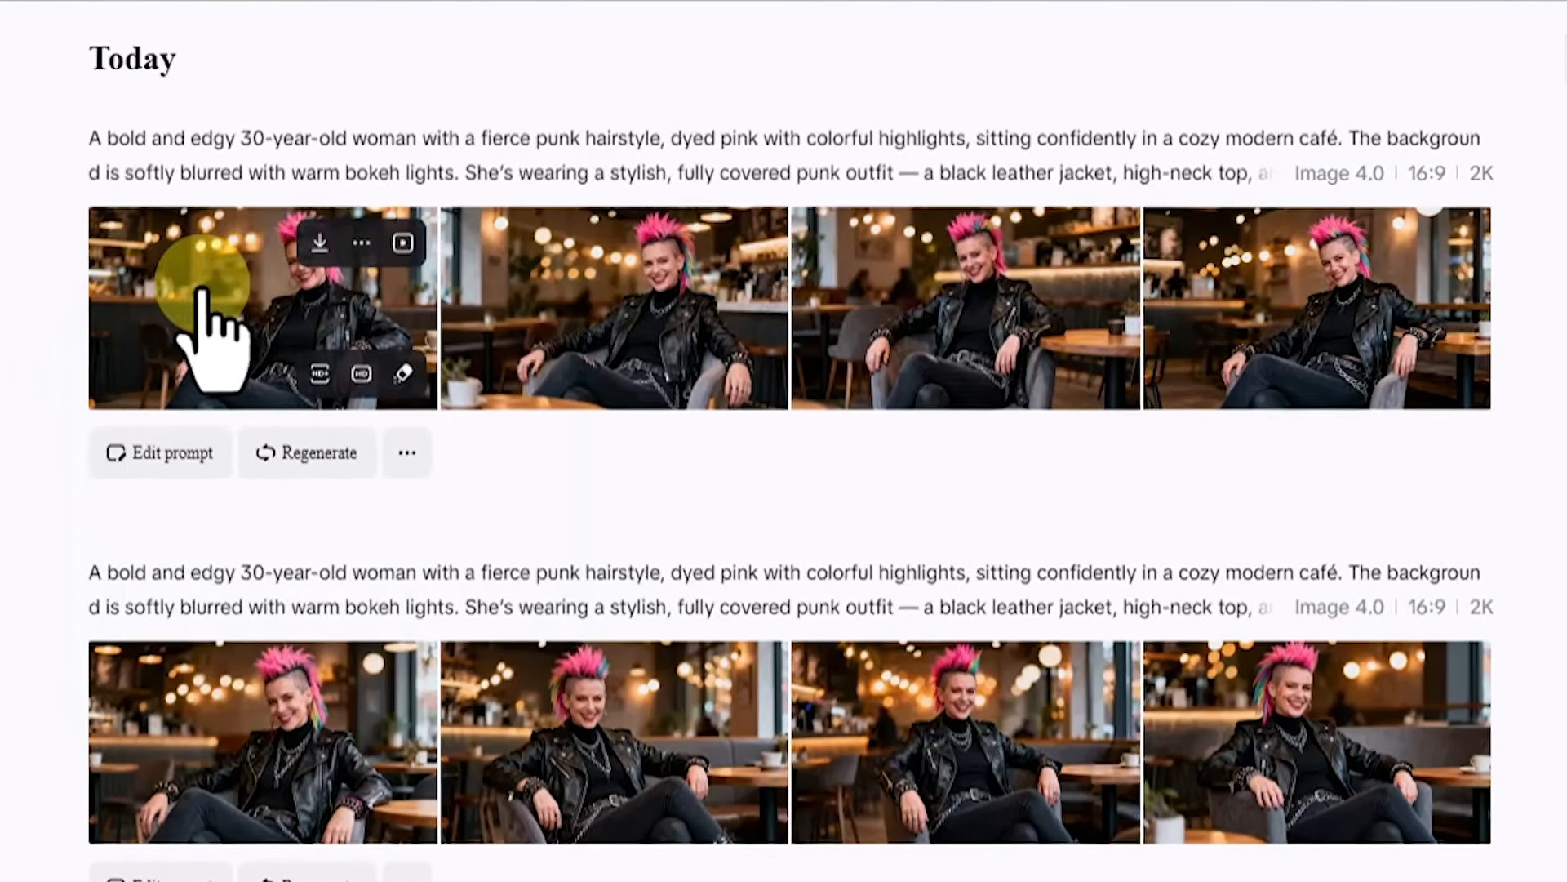
pyautogui.click(202, 292)
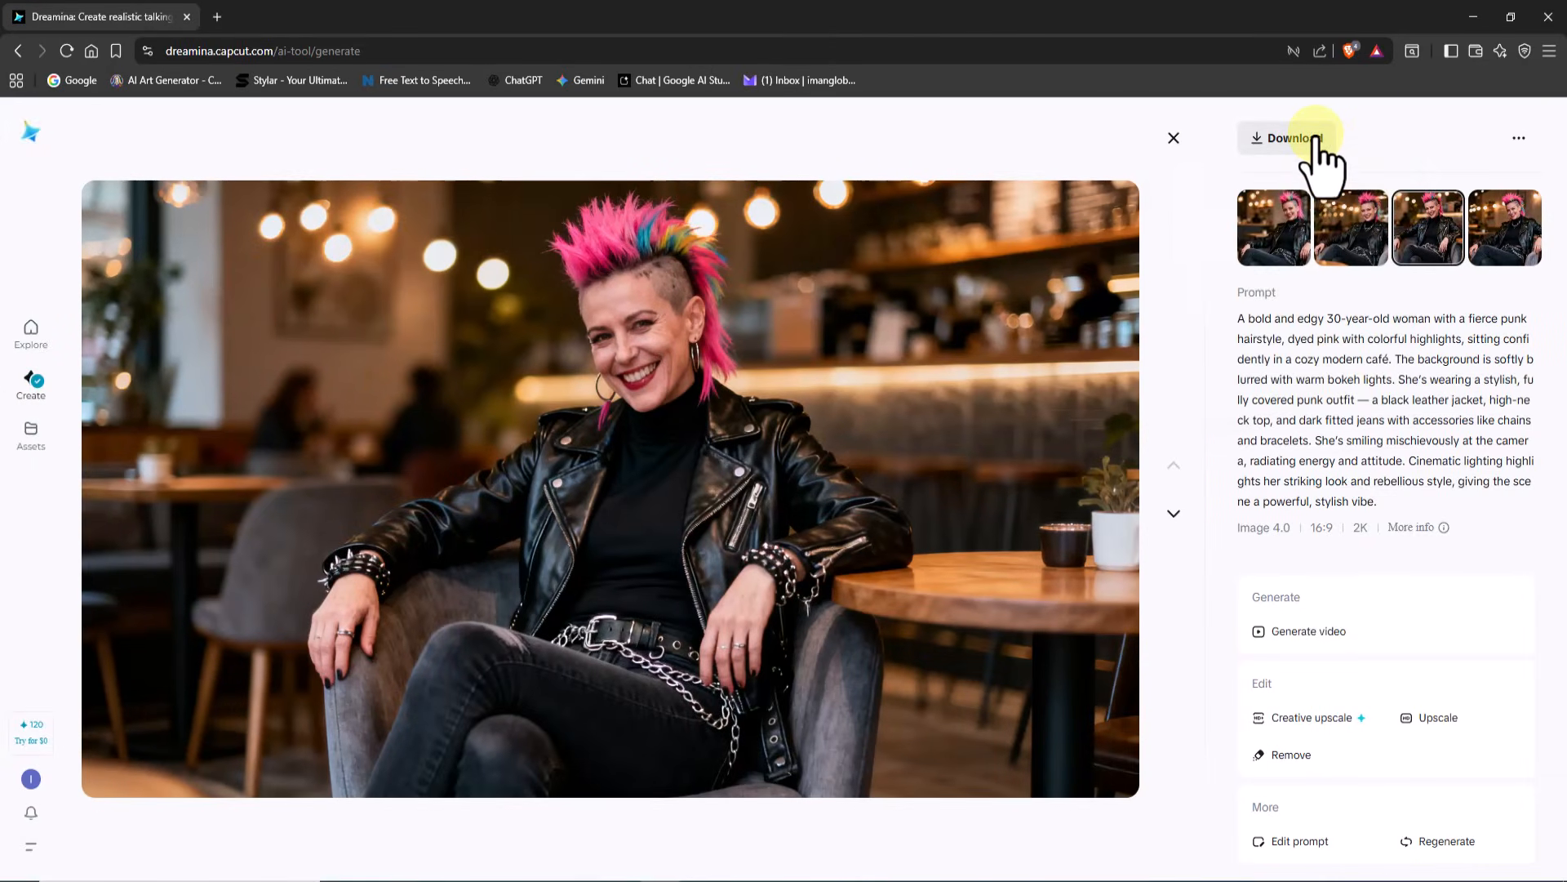
pyautogui.moveTo(1319, 152)
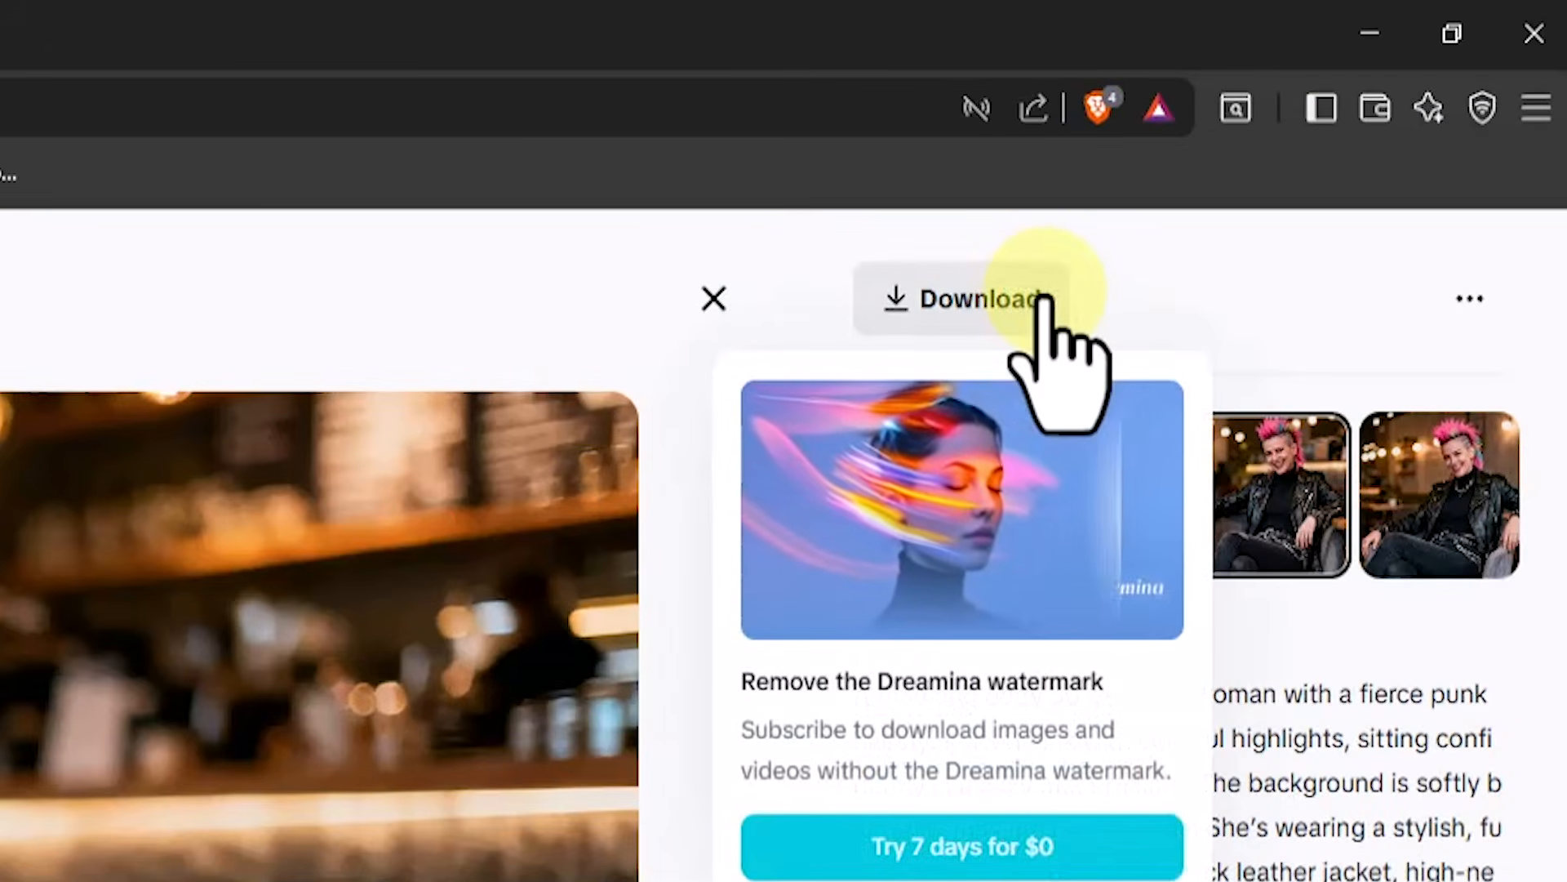
pyautogui.click(1336, 236)
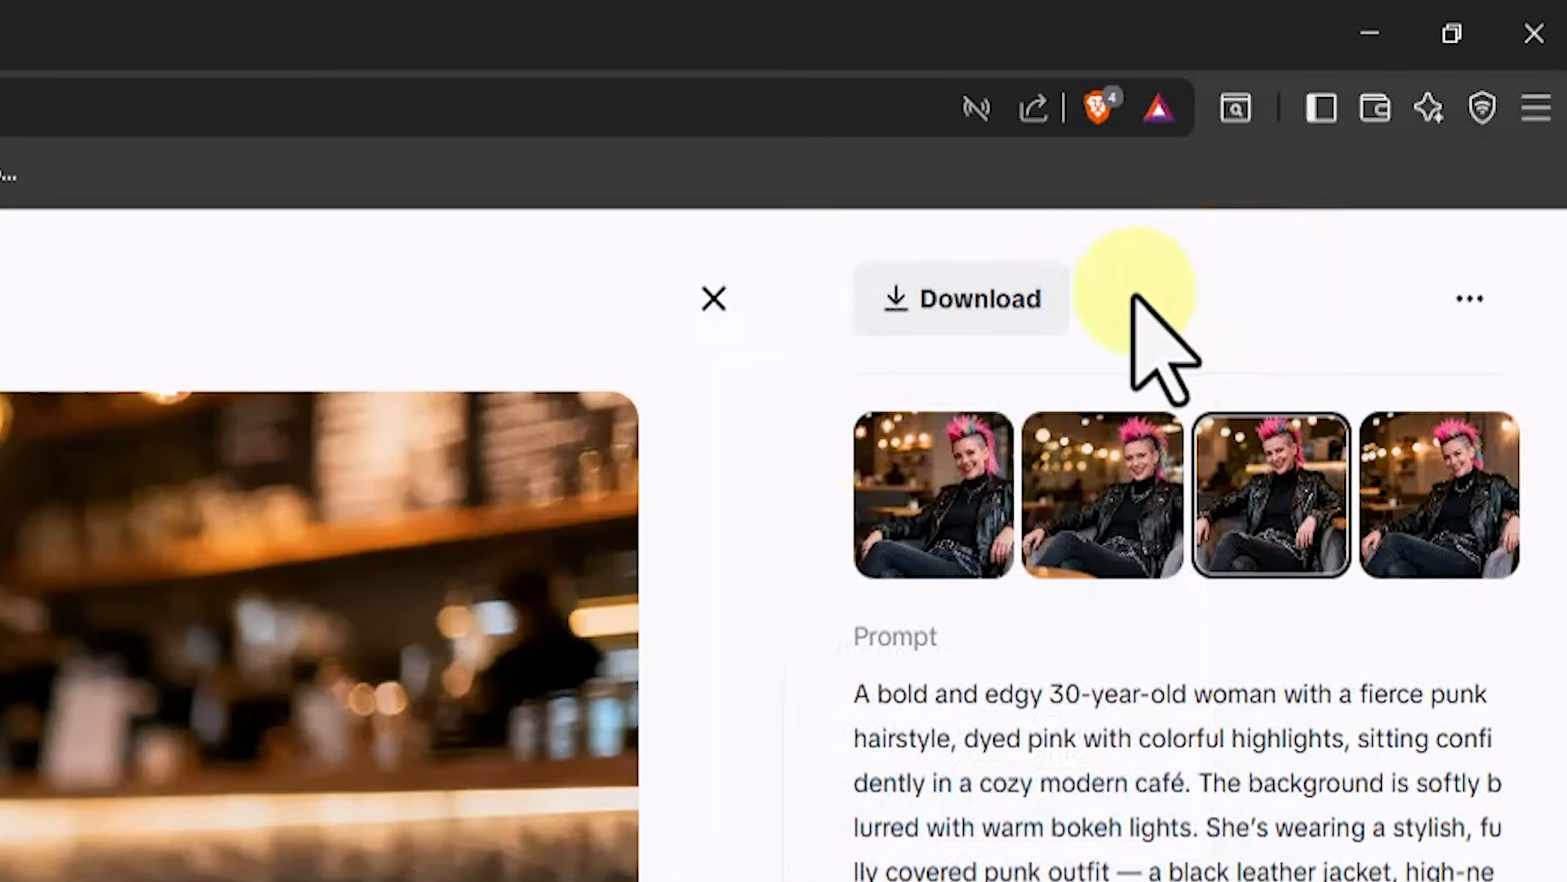
pyautogui.click(1472, 290)
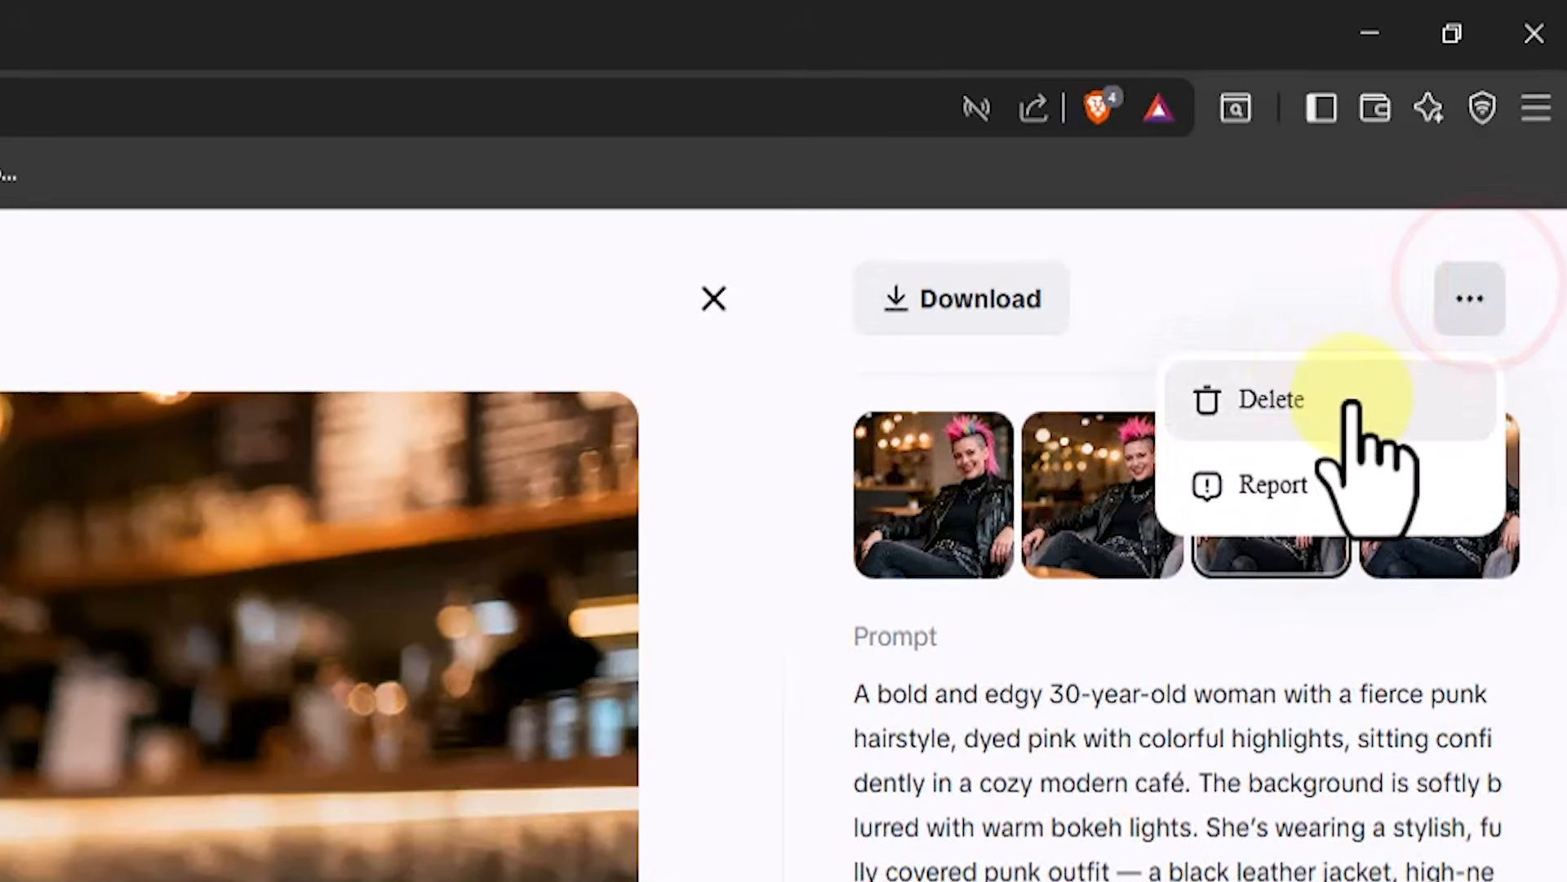
pyautogui.click(1311, 269)
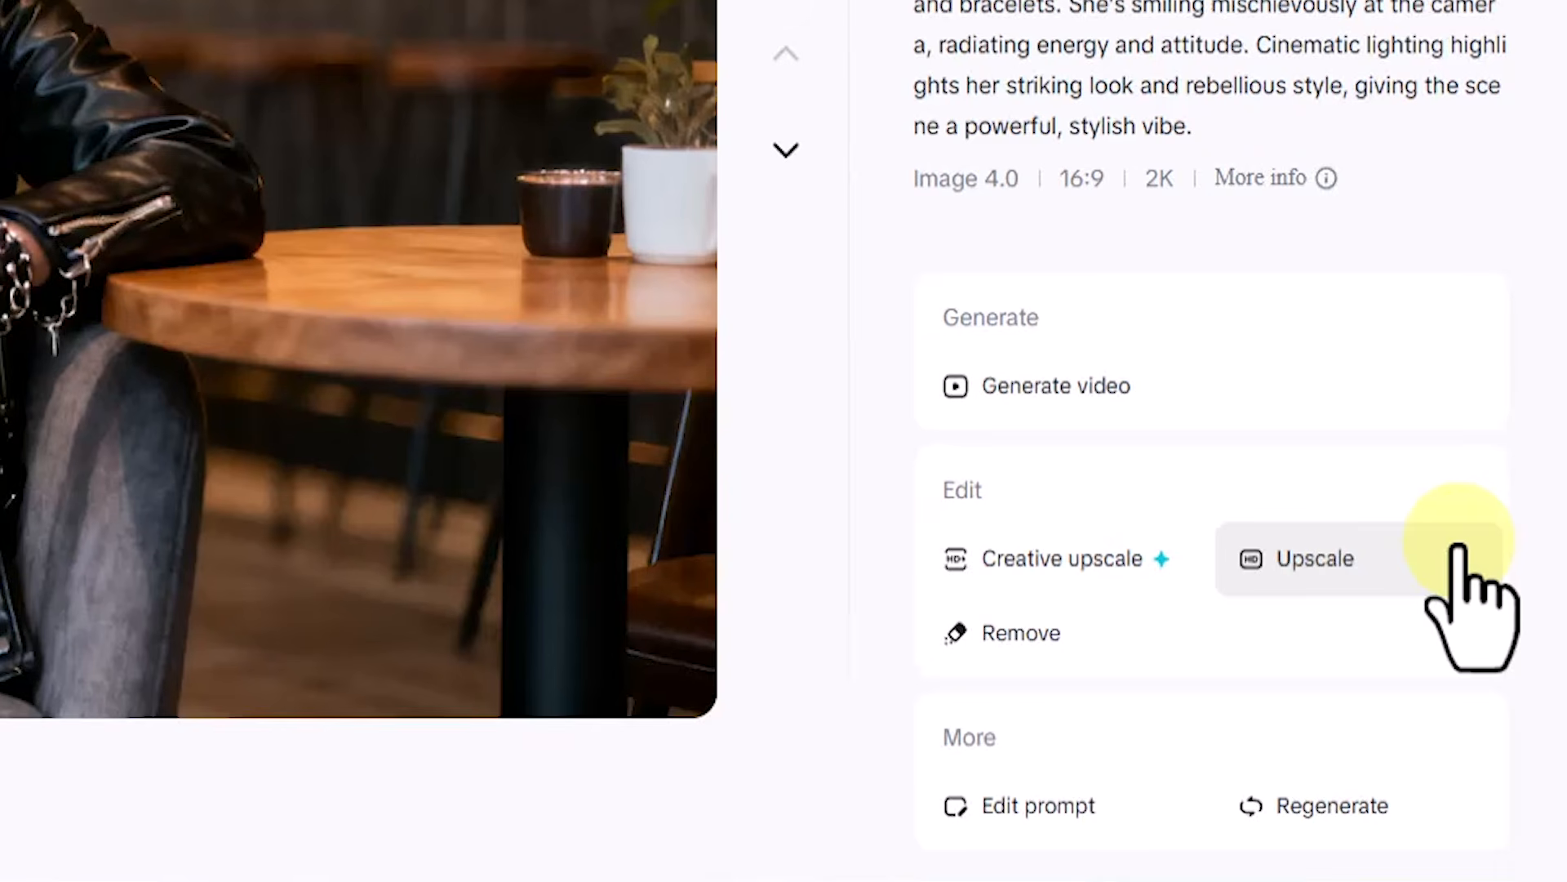
# Try marking the woman's face and hand with the Remove brush, and close the editor without applying the removal
pyautogui.click(1127, 633)
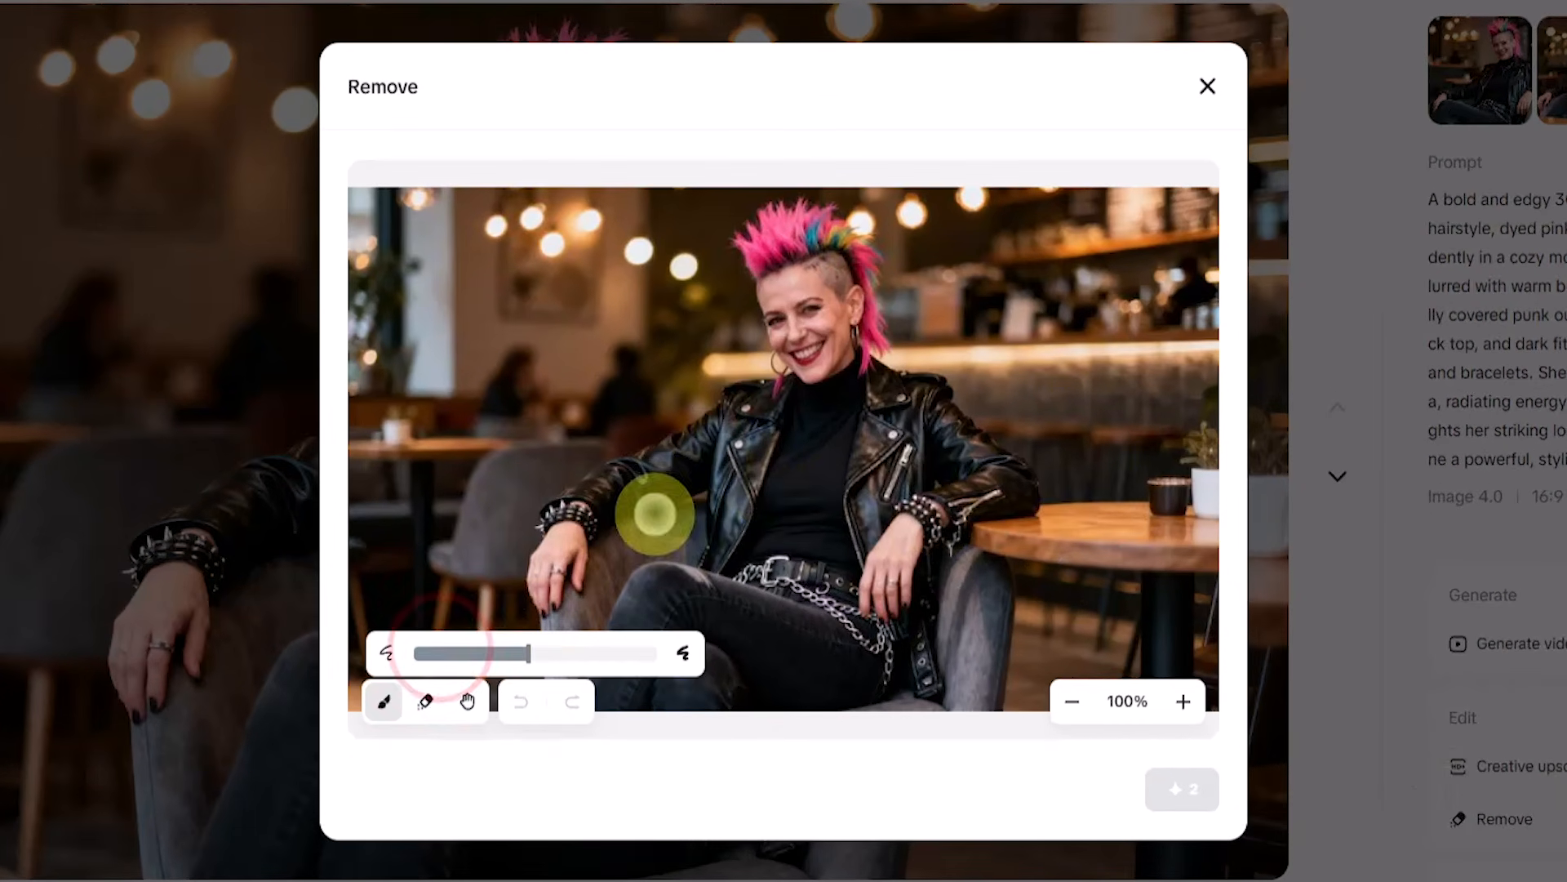
pyautogui.moveTo(828, 280); pyautogui.dragTo(777, 296)
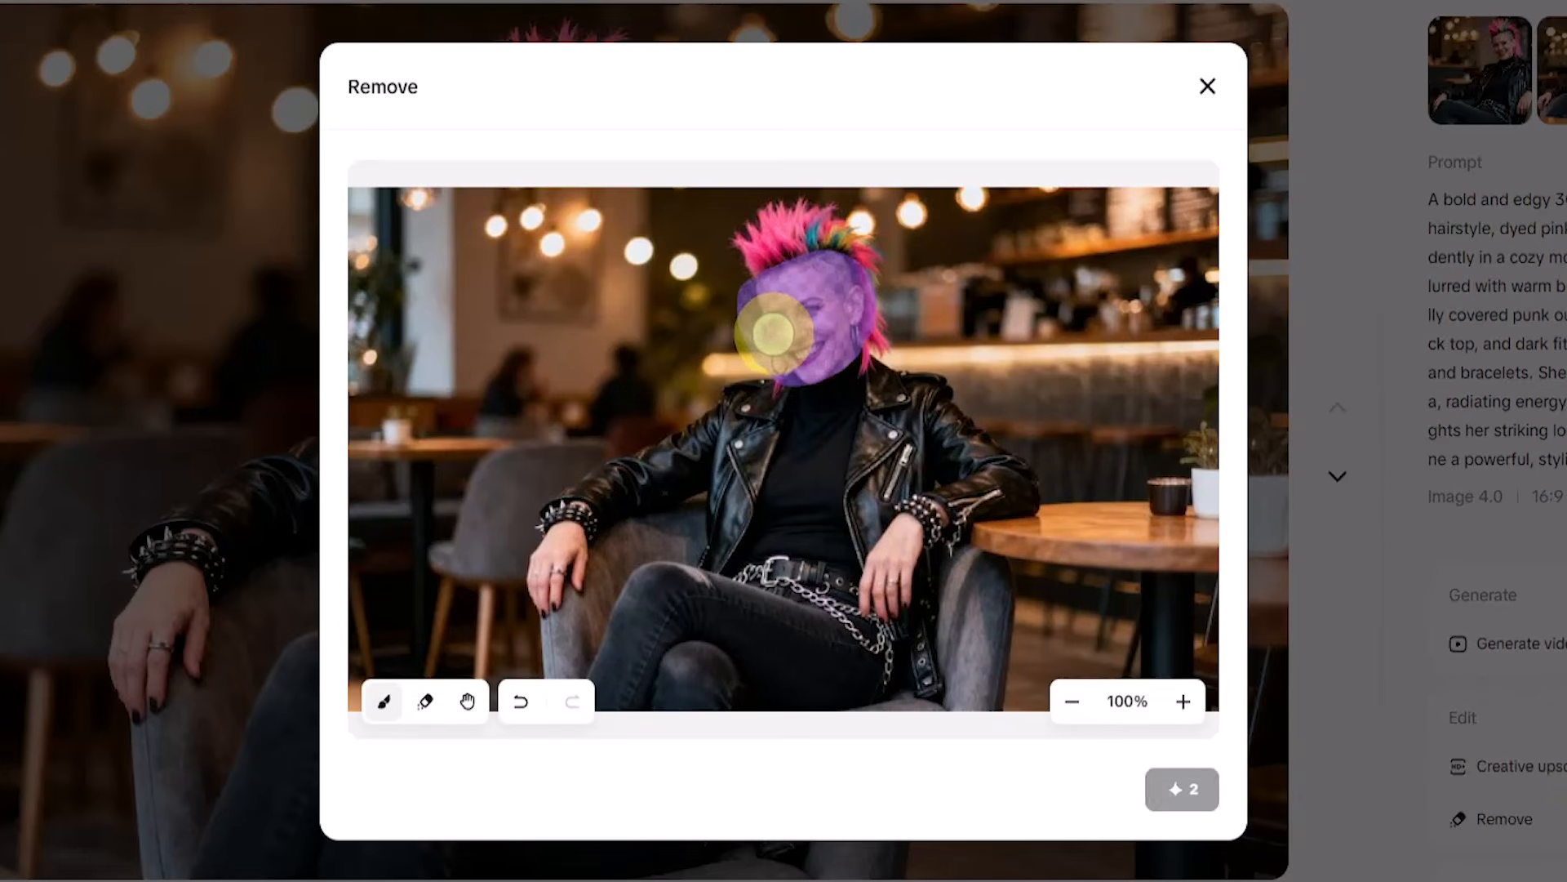
pyautogui.click(1183, 701)
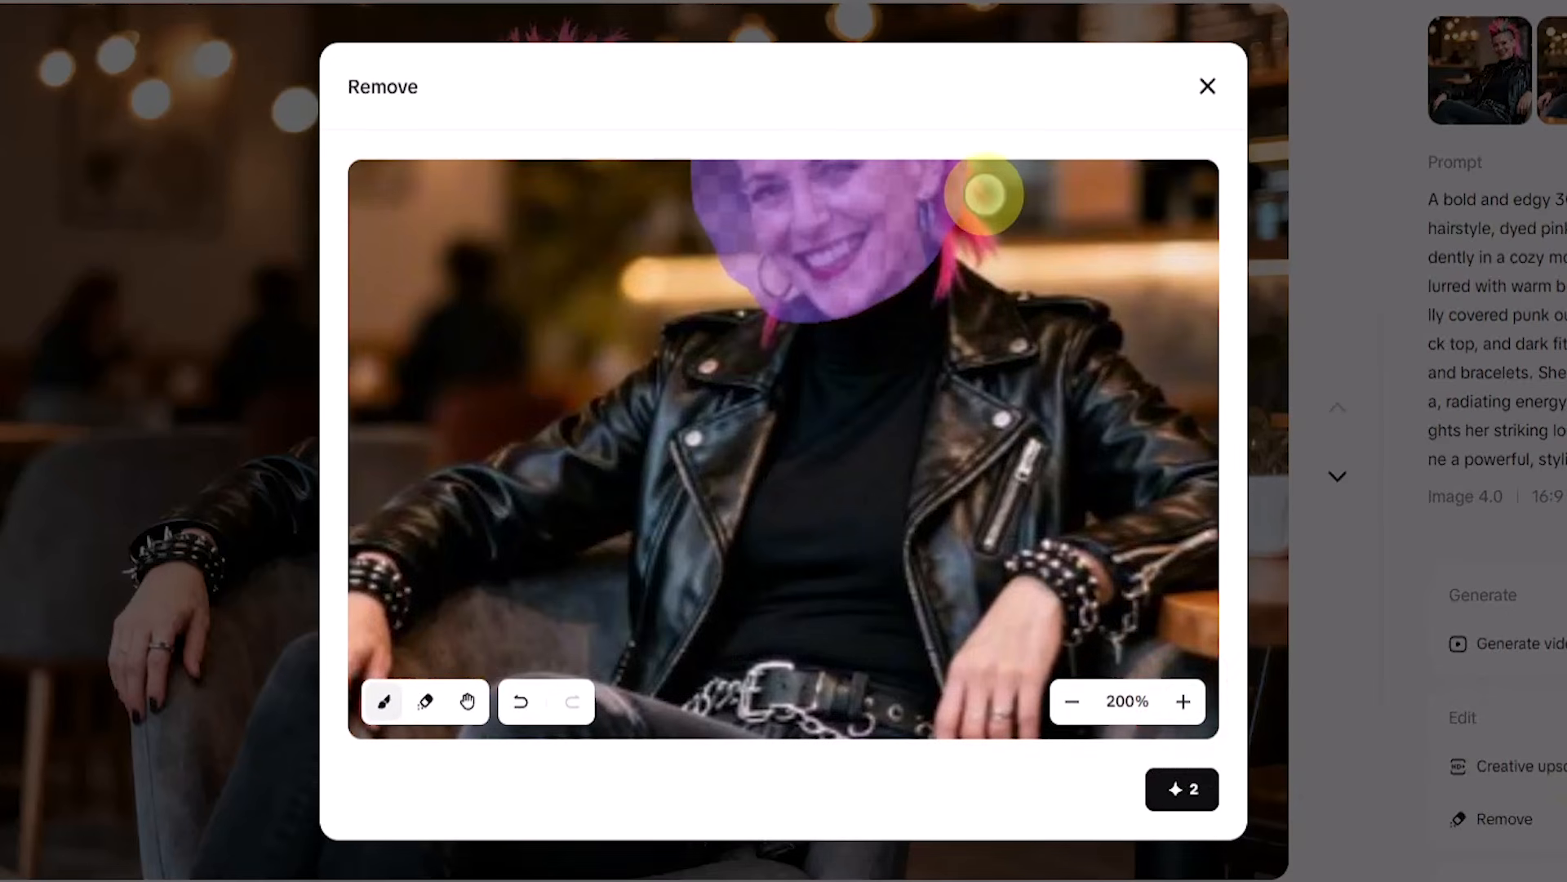
pyautogui.scroll(-1, 986, 193)
pyautogui.moveTo(1014, 584)
pyautogui.mouseDown()
pyautogui.moveTo(957, 599)
pyautogui.moveTo(1004, 611)
pyautogui.moveTo(986, 594)
pyautogui.moveTo(940, 654)
pyautogui.moveTo(990, 698)
pyautogui.moveTo(966, 605)
pyautogui.mouseUp()
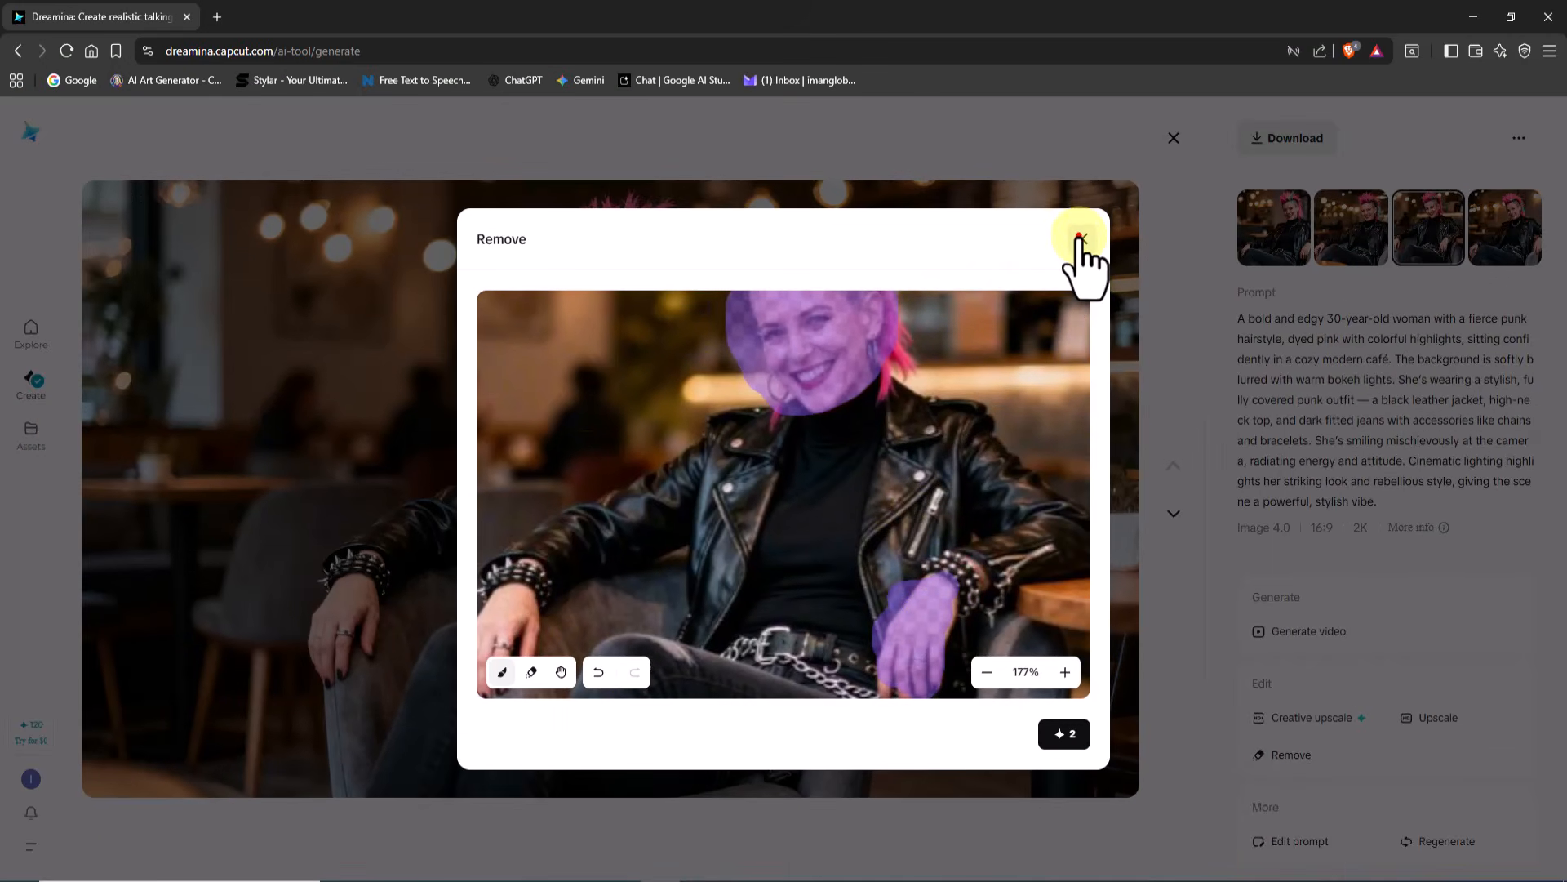
pyautogui.click(1079, 236)
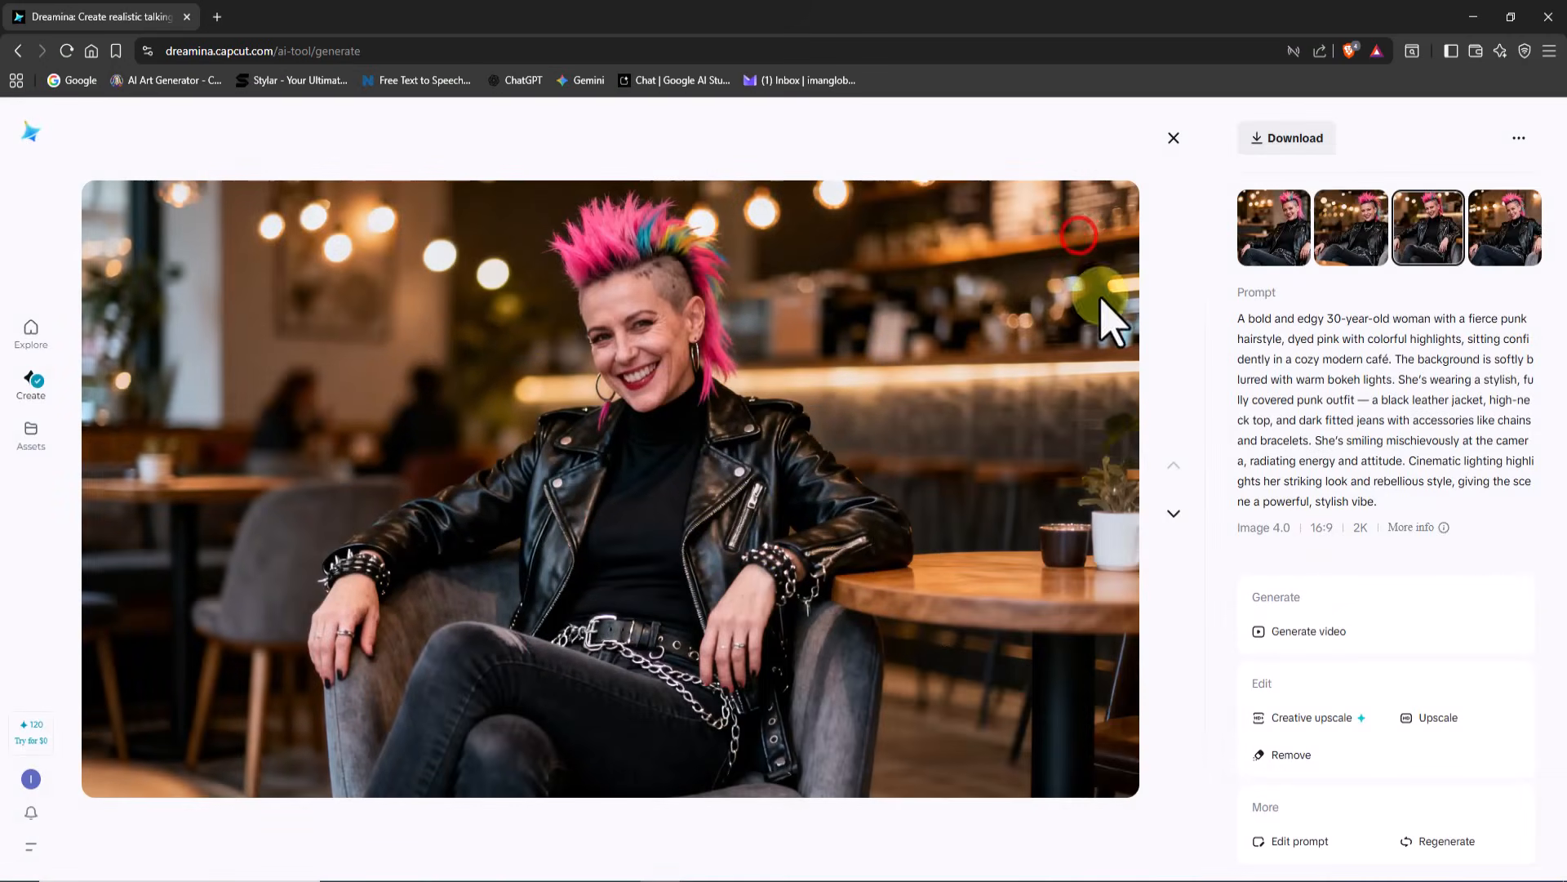
# Return to the generated results and look at the additional options of the first image
pyautogui.click(1173, 137)
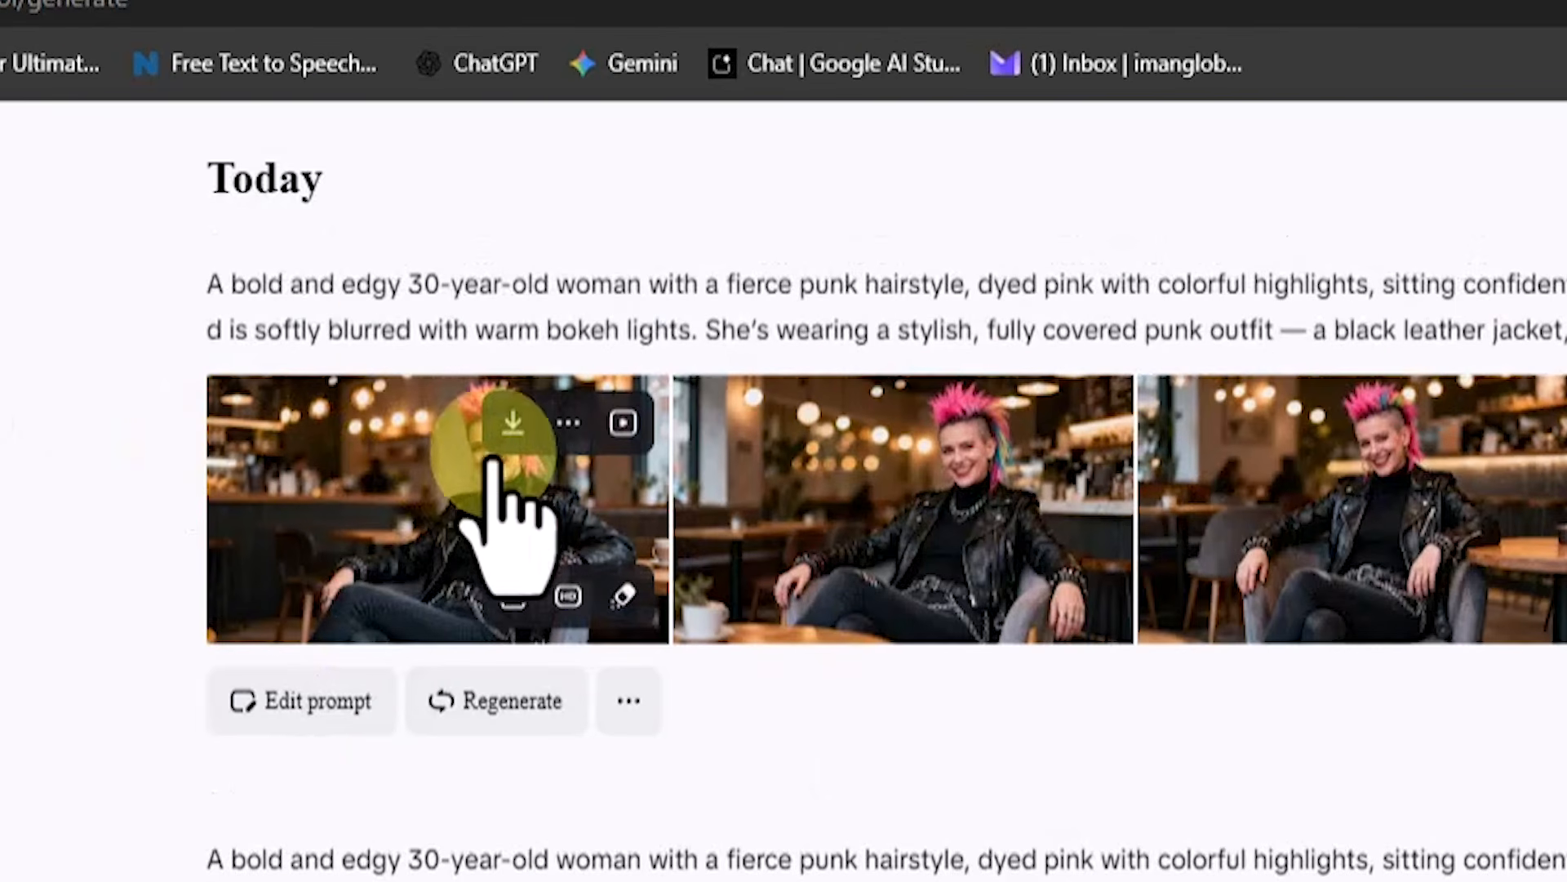
pyautogui.click(569, 422)
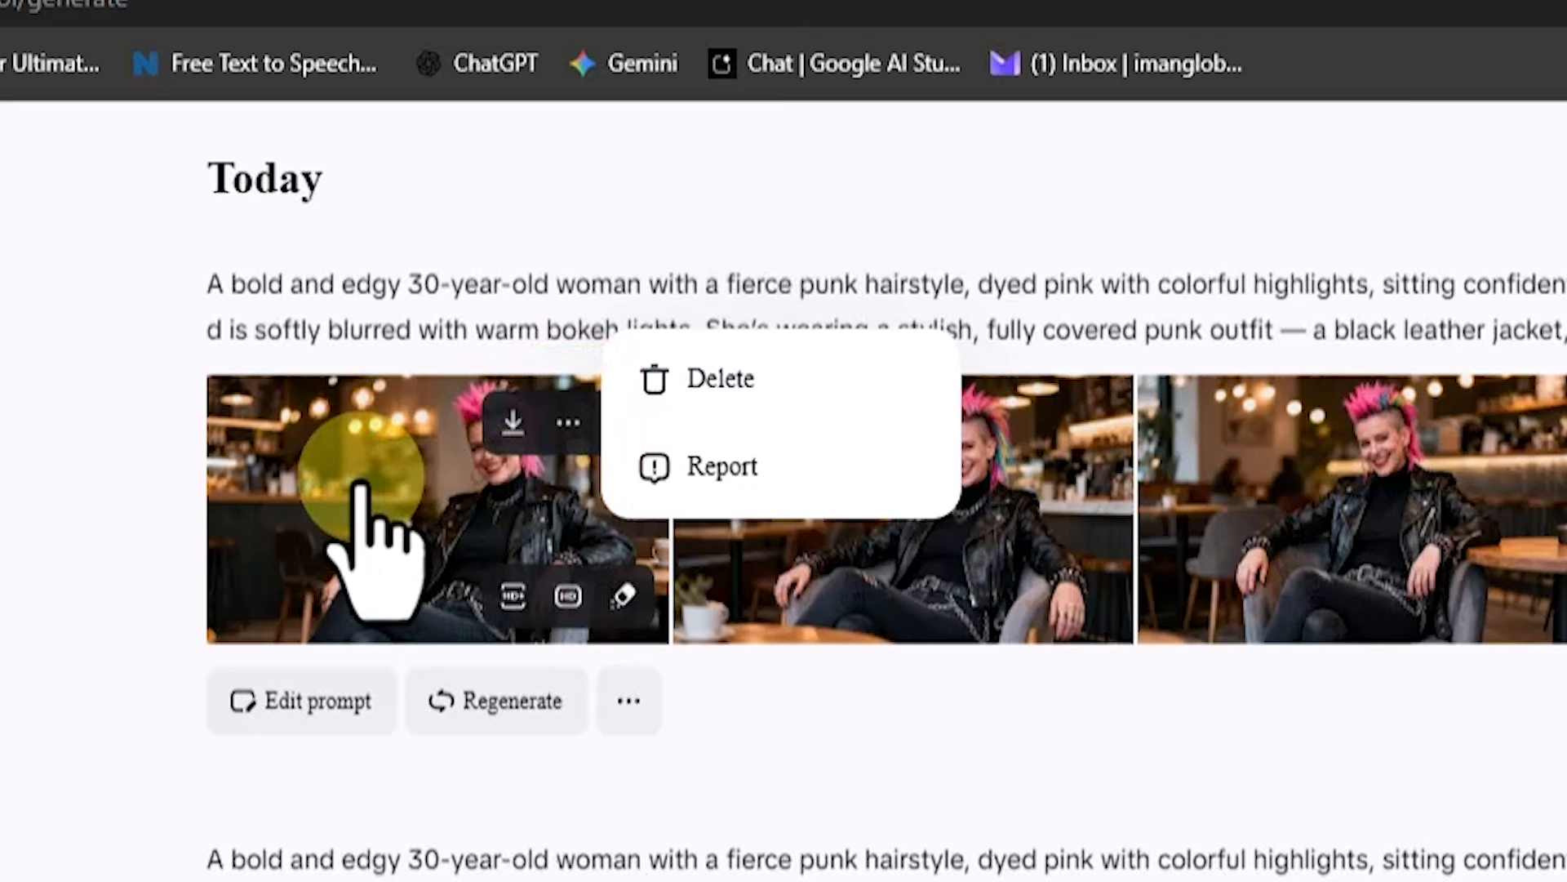
pyautogui.click(122, 452)
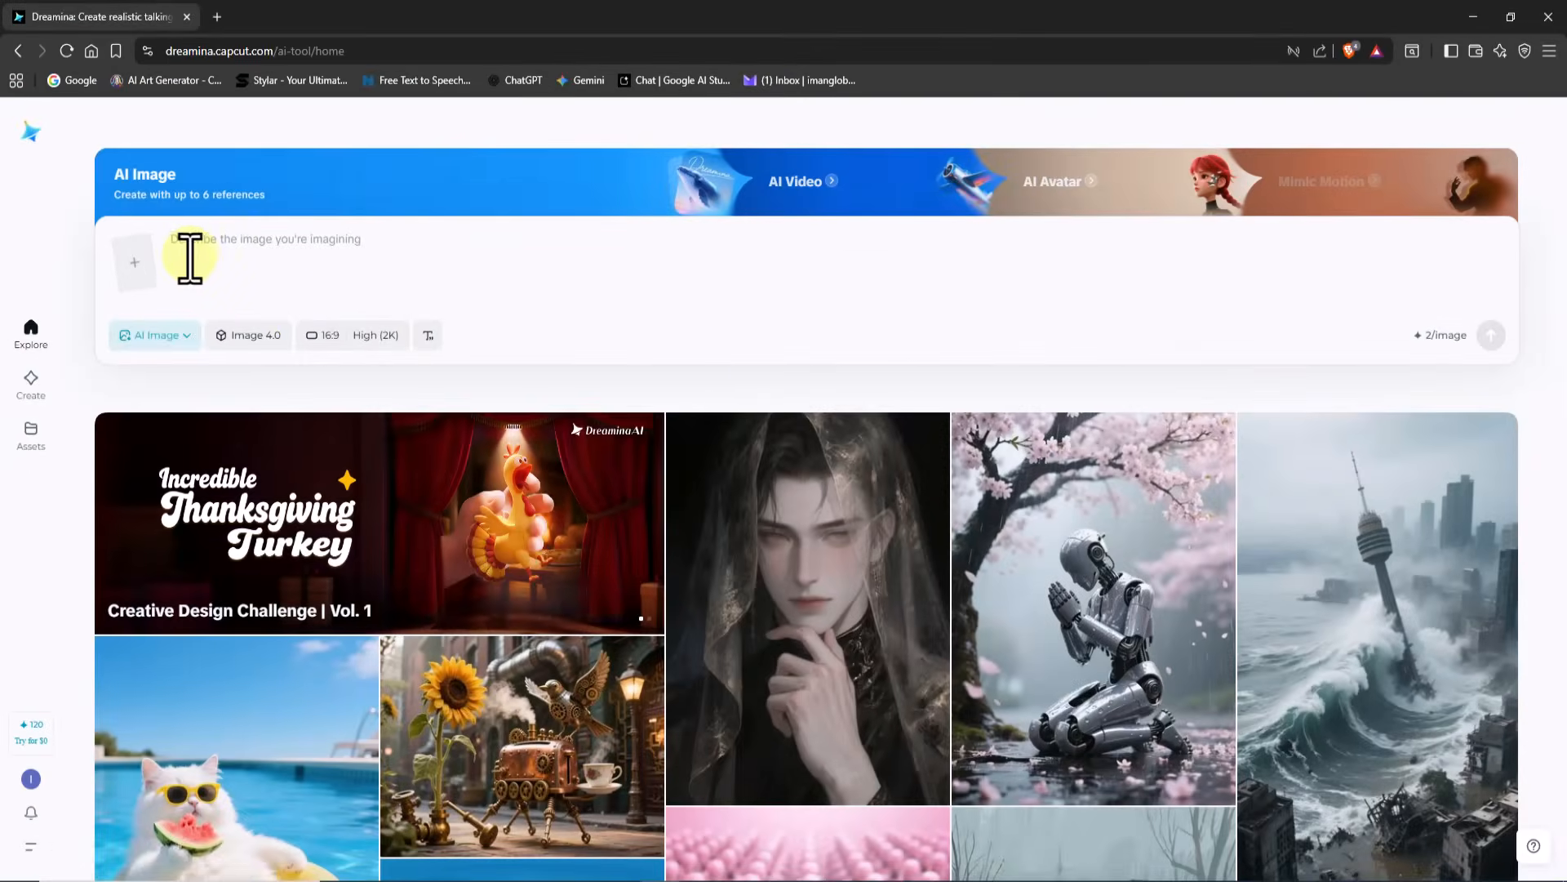
# Generate images from the pasted punk woman café prompt with the Nano Banana model and open the first result
pyautogui.rightClick(185, 255)
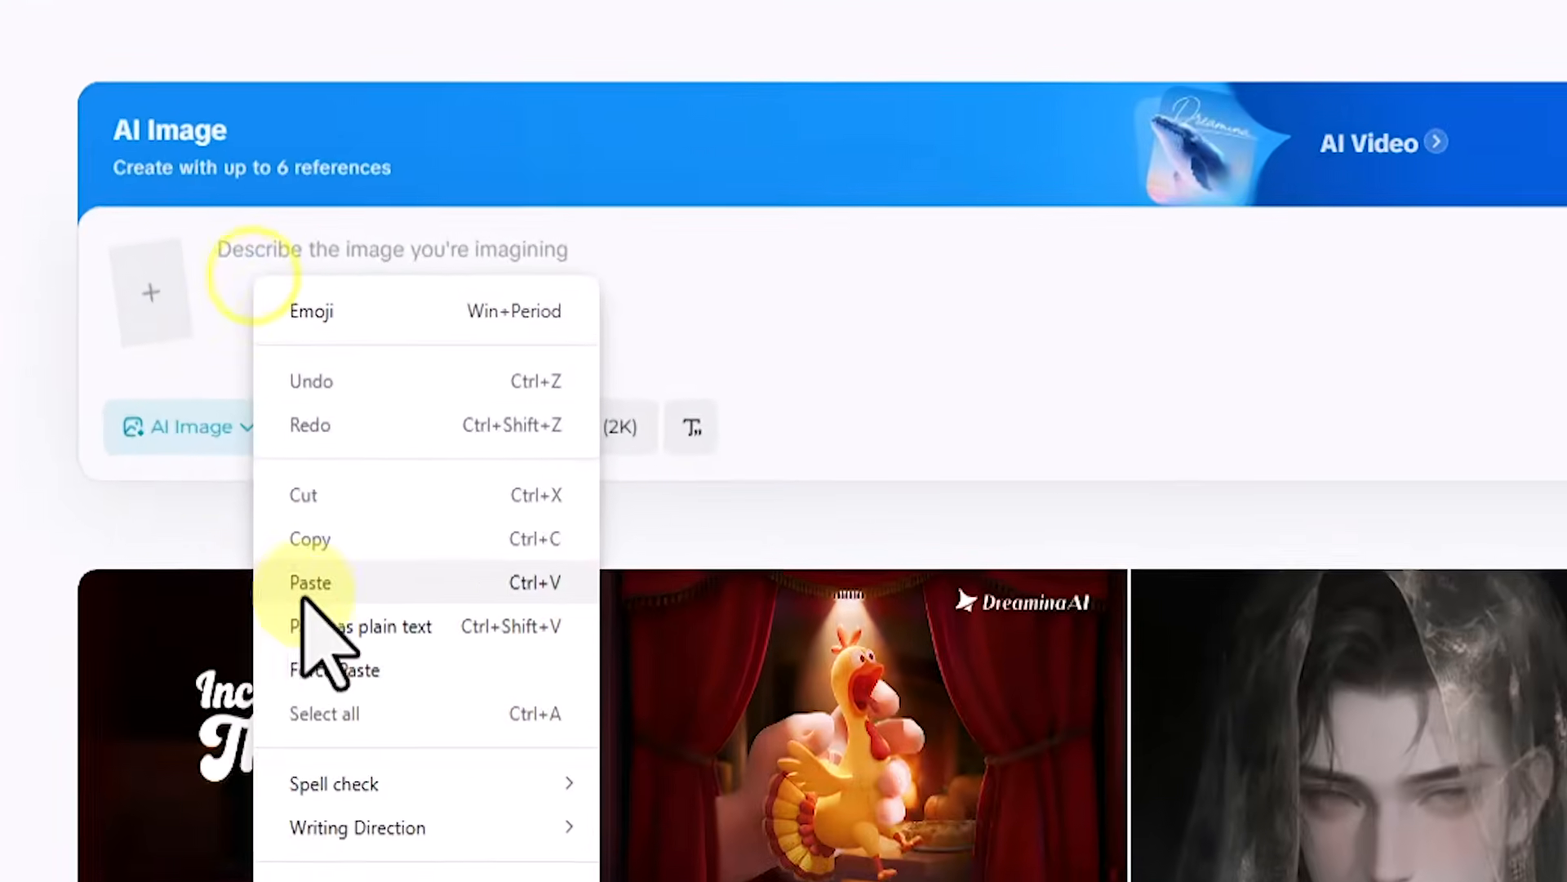
pyautogui.click(266, 498)
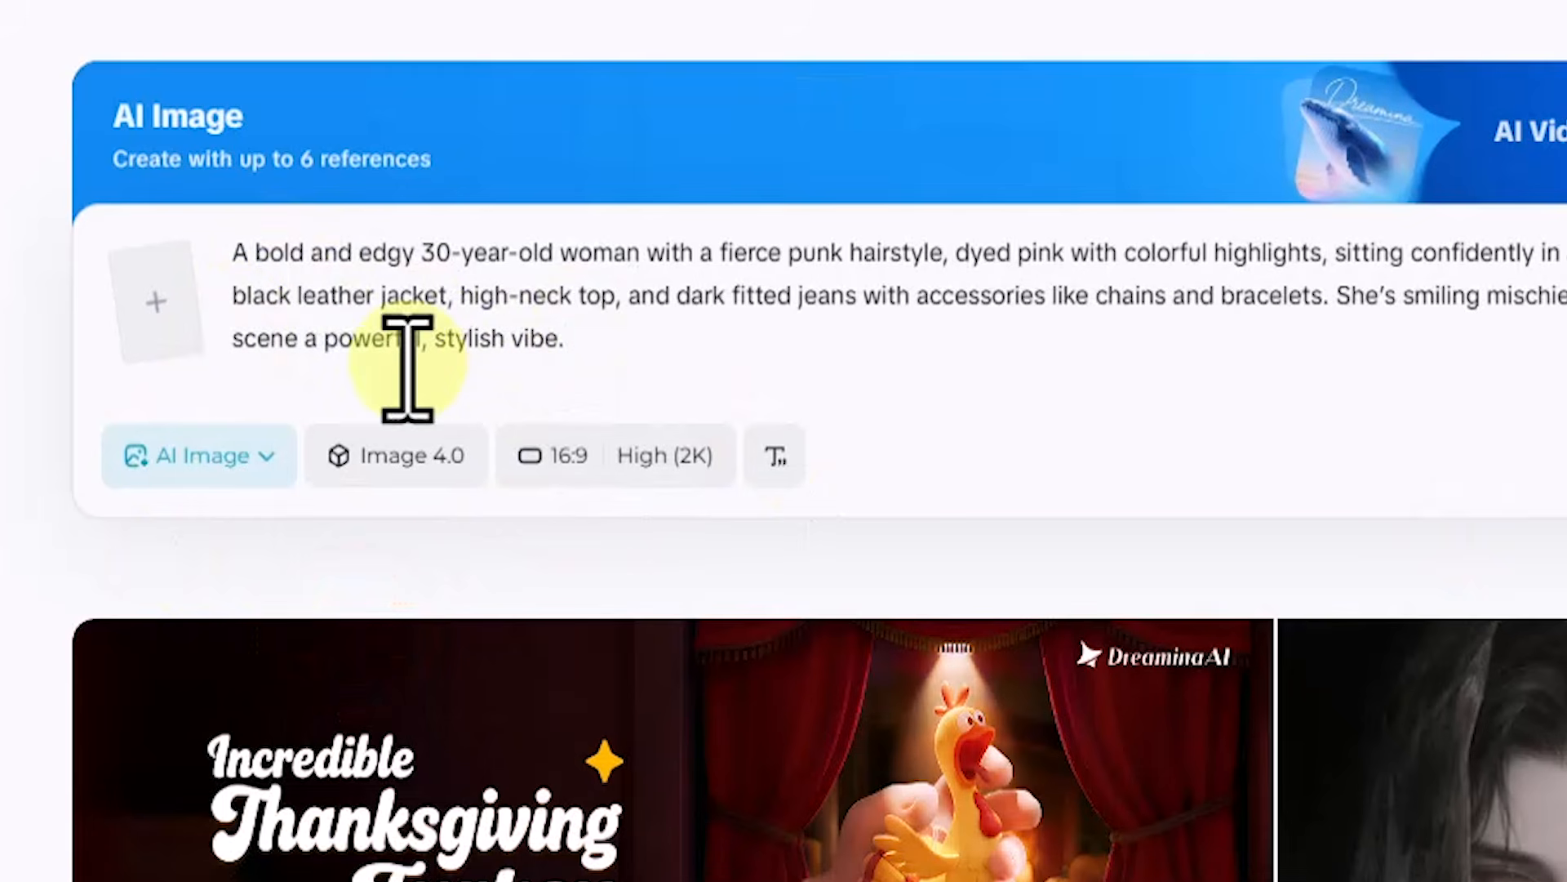
pyautogui.click(433, 453)
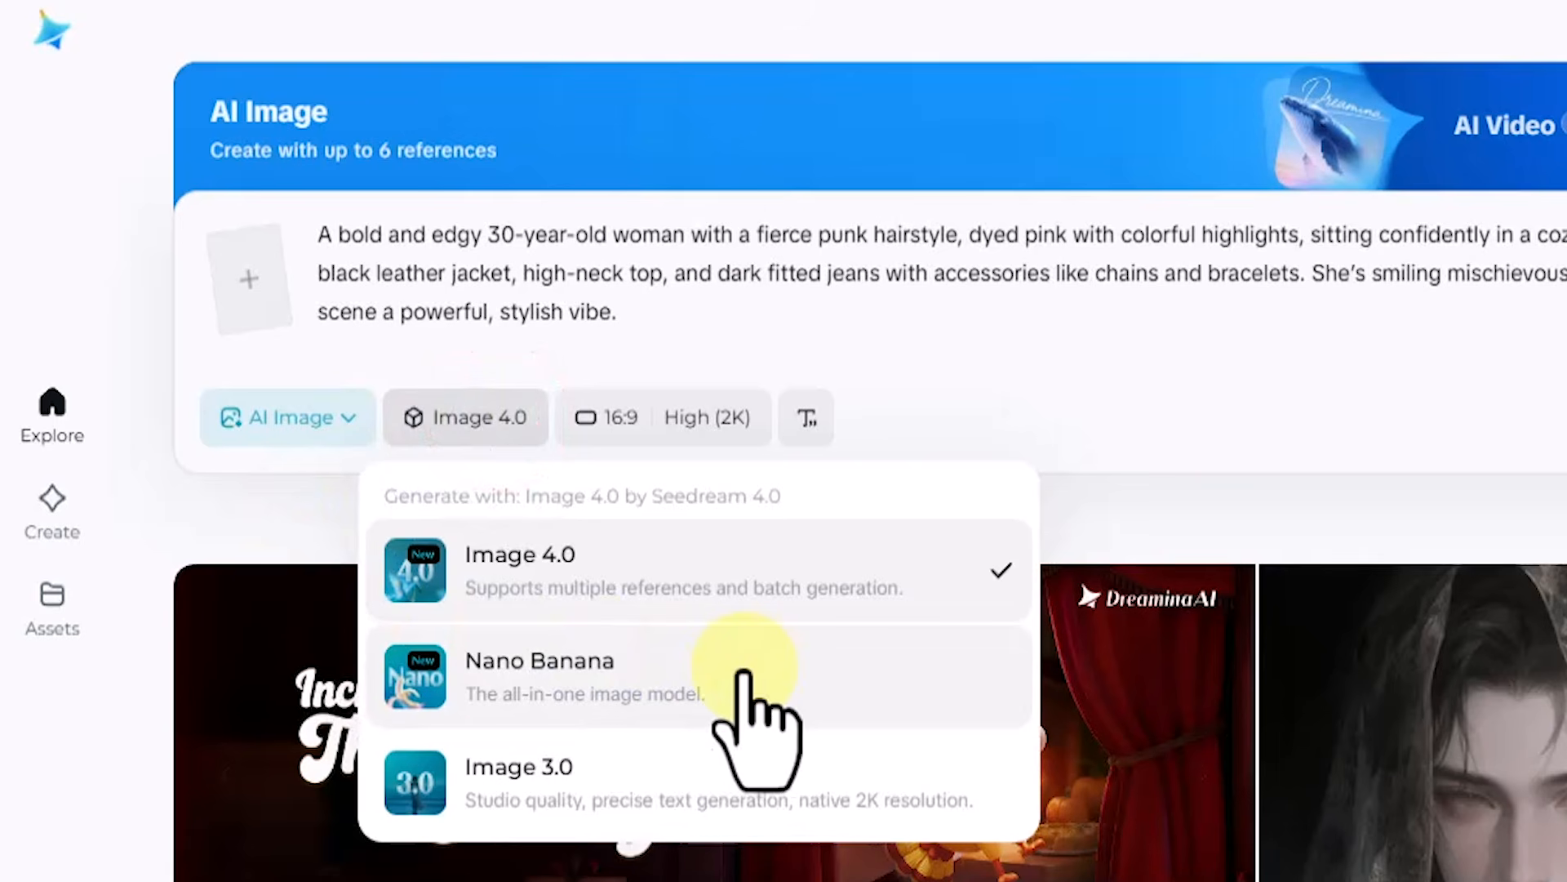
pyautogui.click(718, 674)
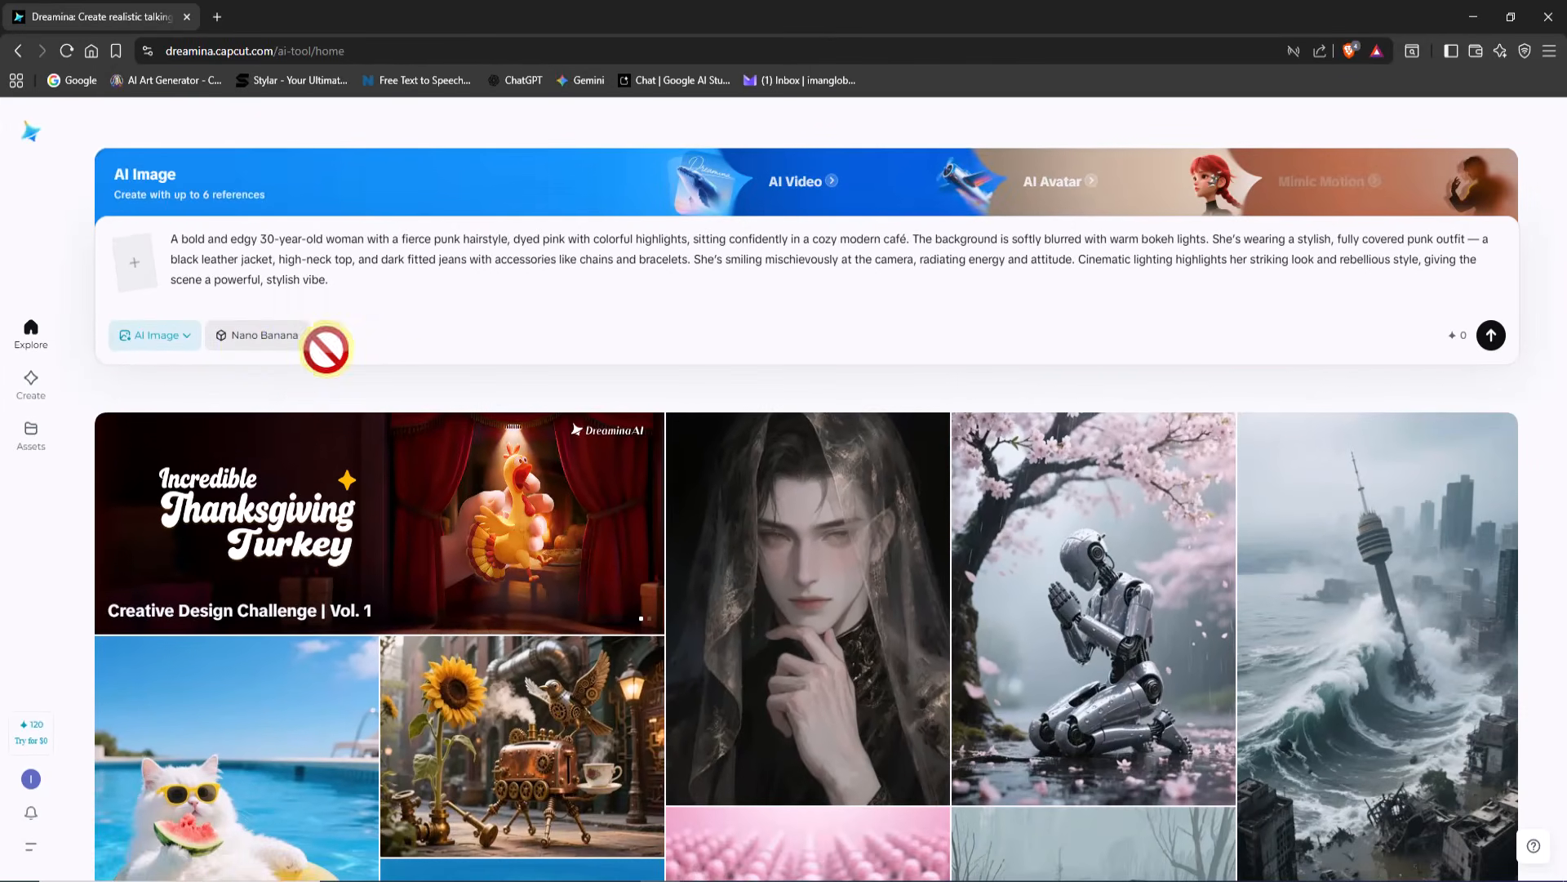
pyautogui.click(1491, 334)
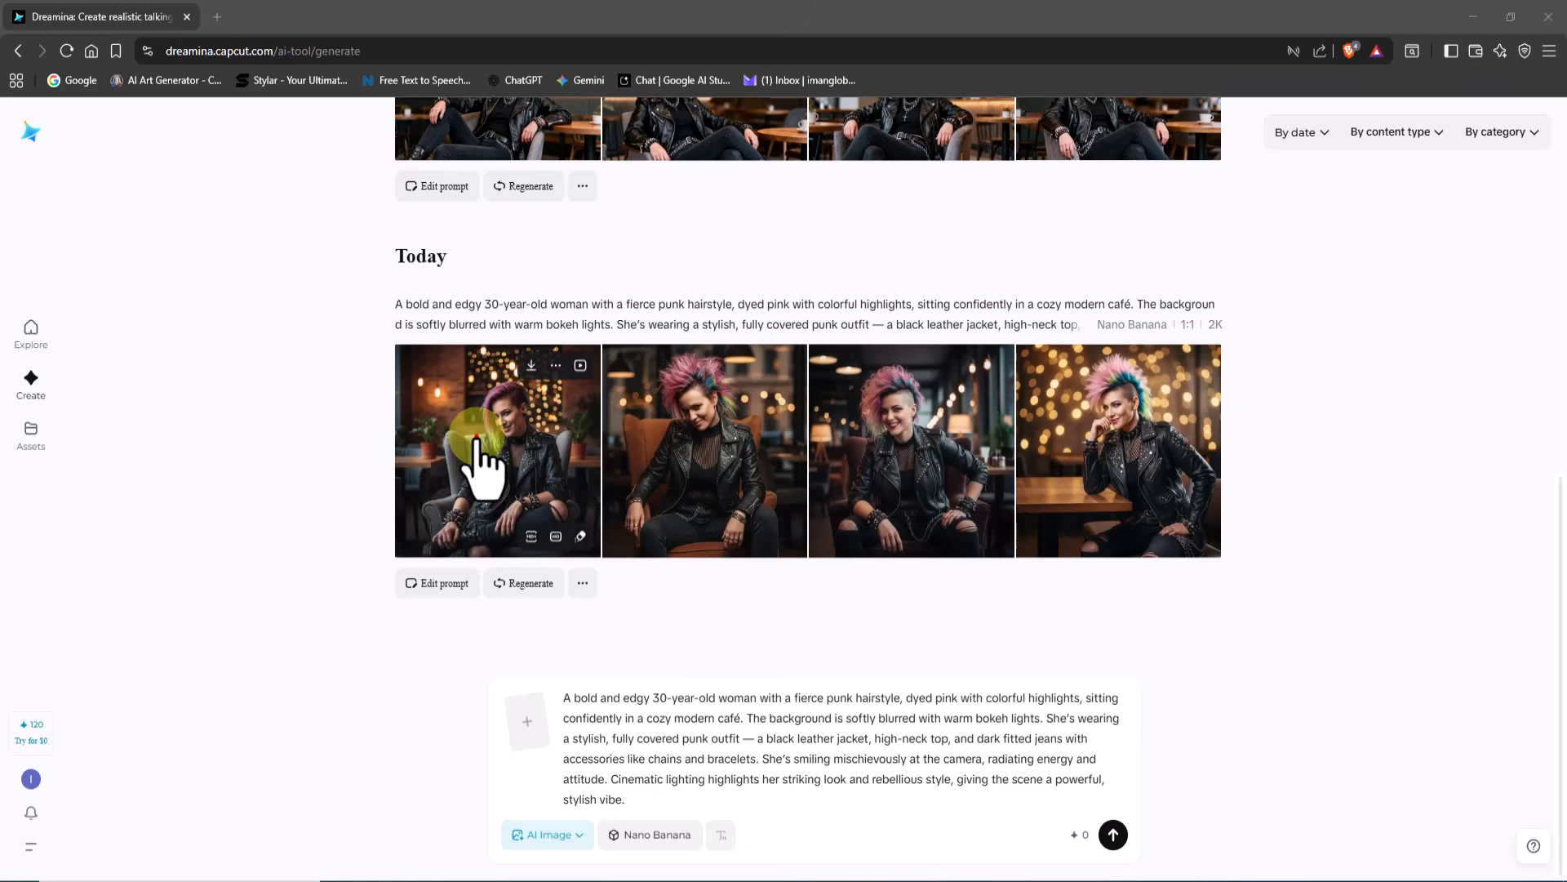
pyautogui.click(477, 435)
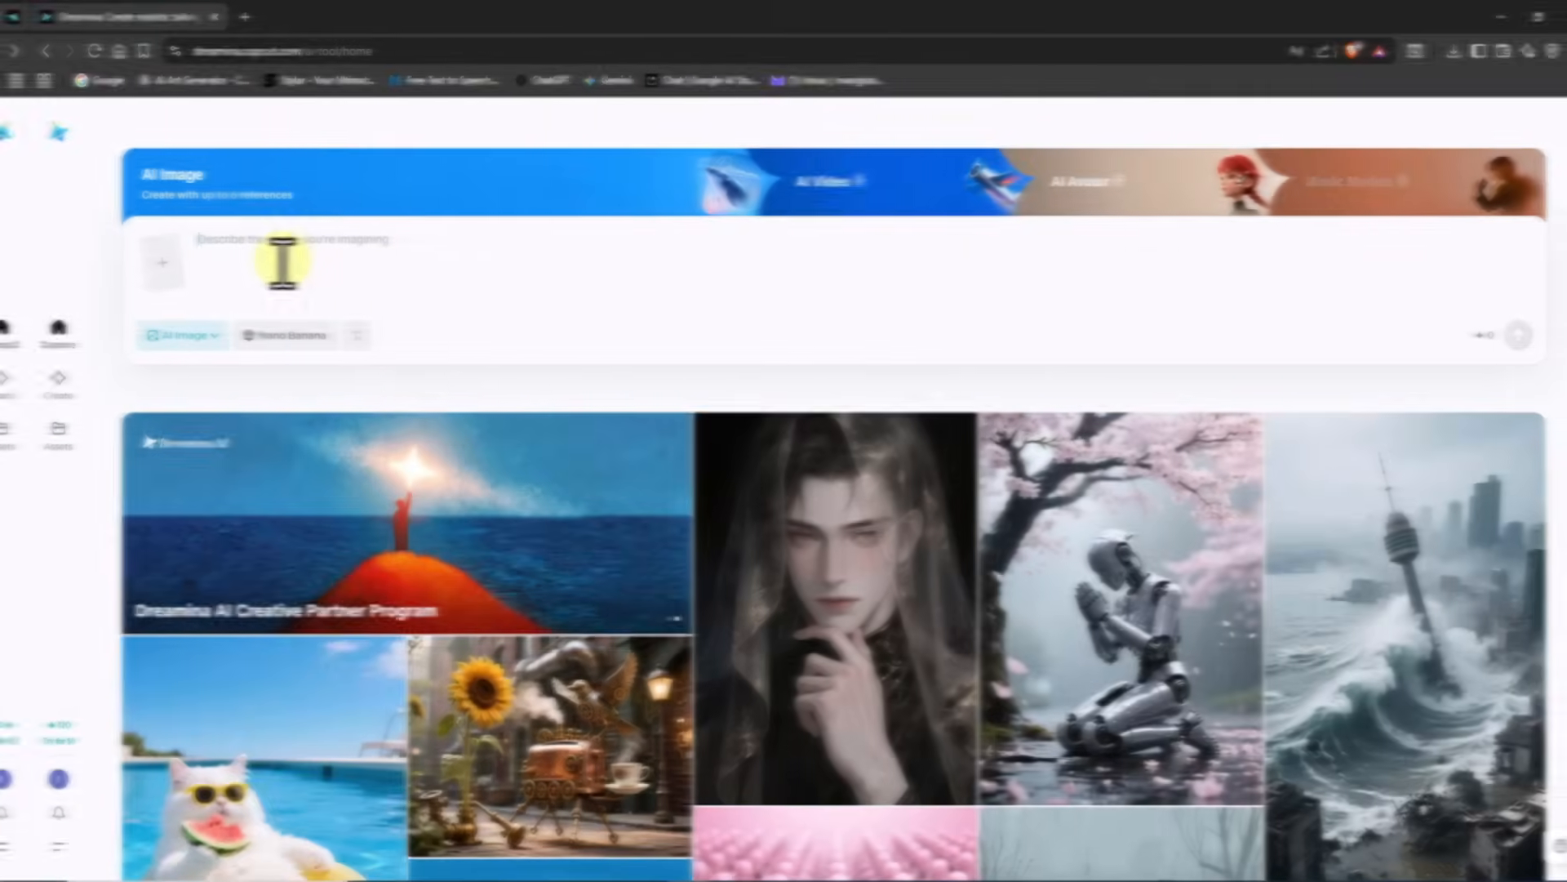
# Paste the 3D cartoon teenage Barcelona footballer prompt into the image description and choose the Image 4.0 model
pyautogui.rightClick(252, 258)
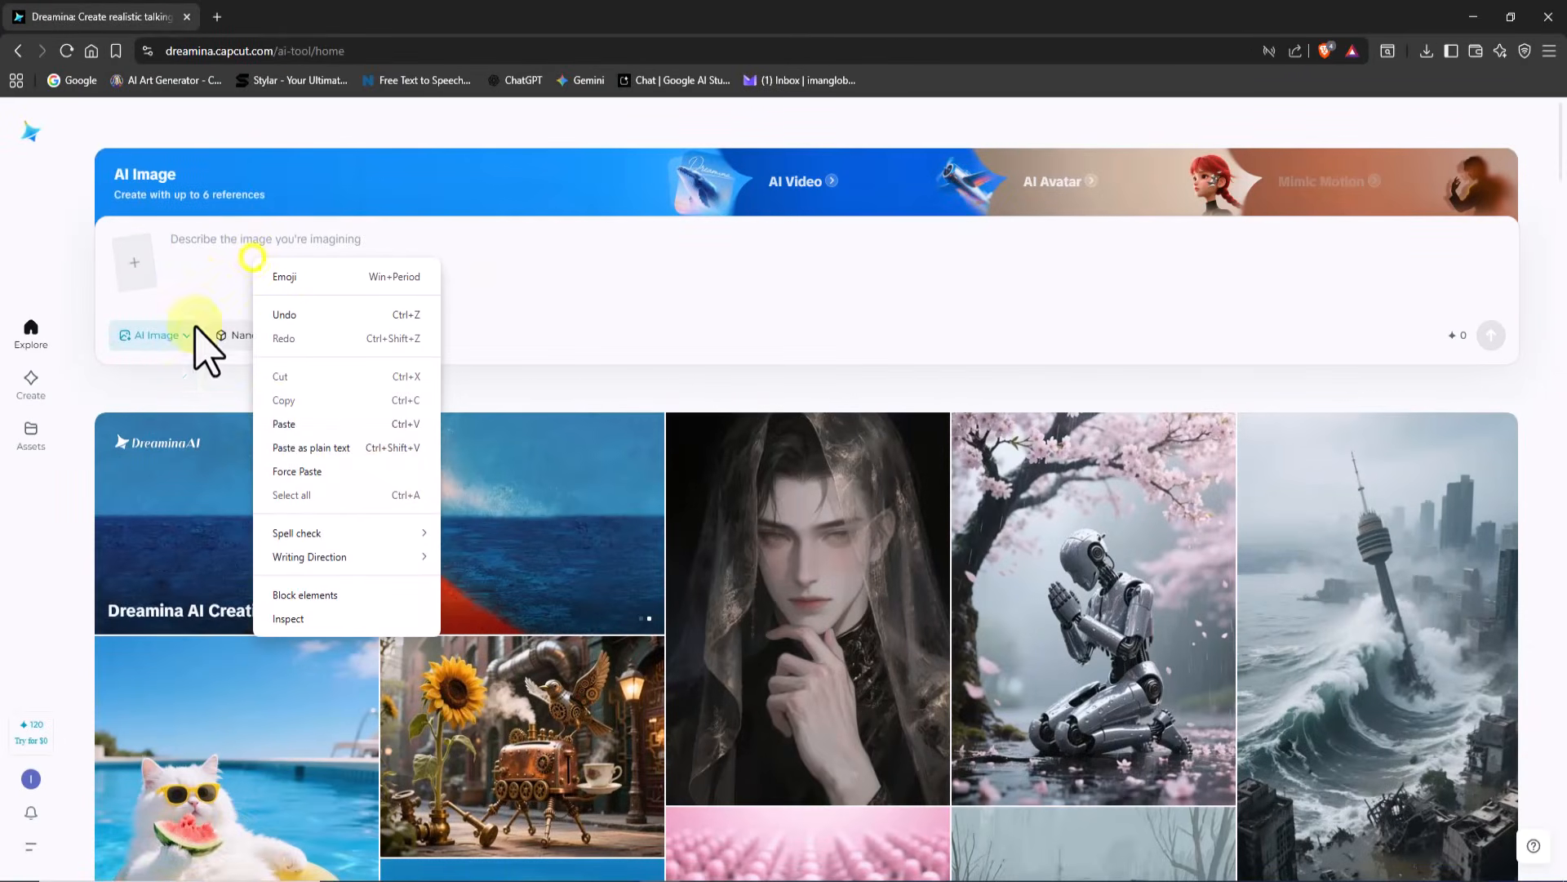
pyautogui.click(294, 423)
pyautogui.click(272, 334)
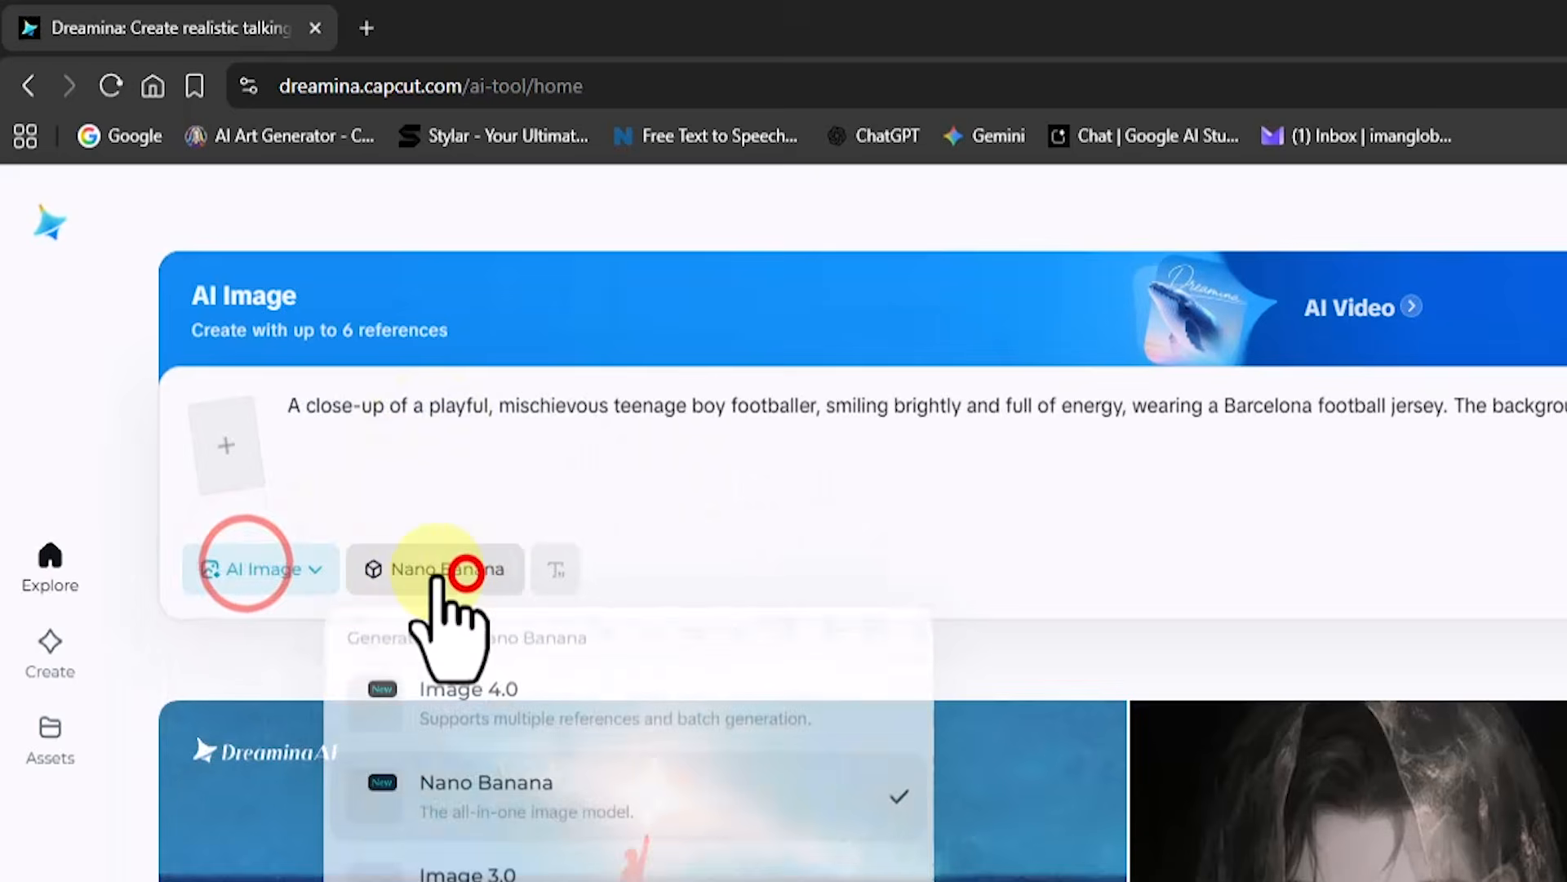
pyautogui.click(838, 701)
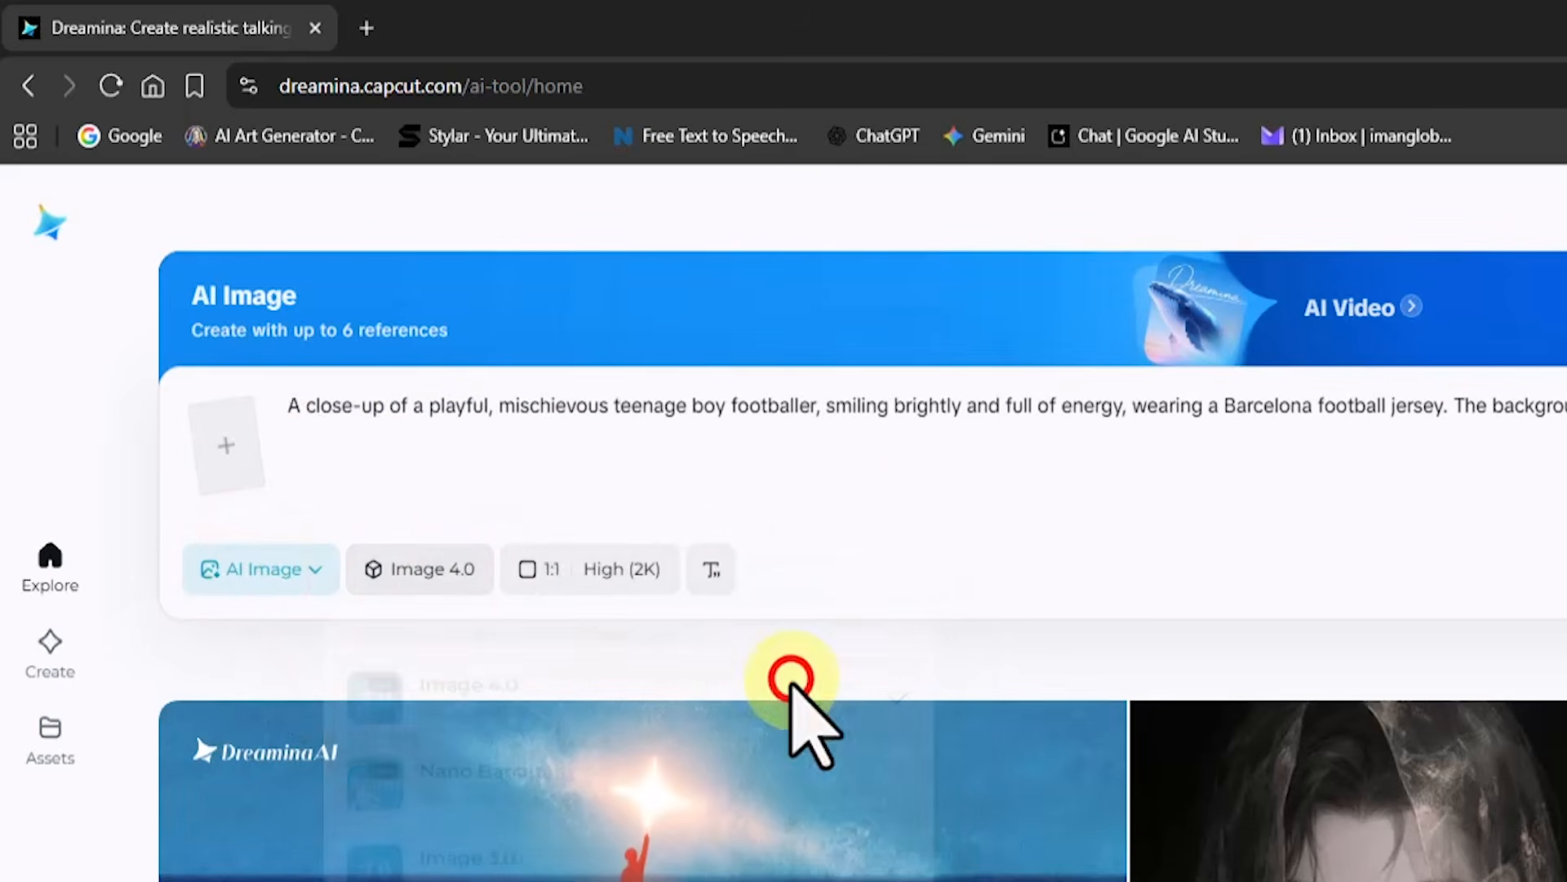
# Set the aspect ratio to 16:9 and generate the footballer images
pyautogui.click(541, 573)
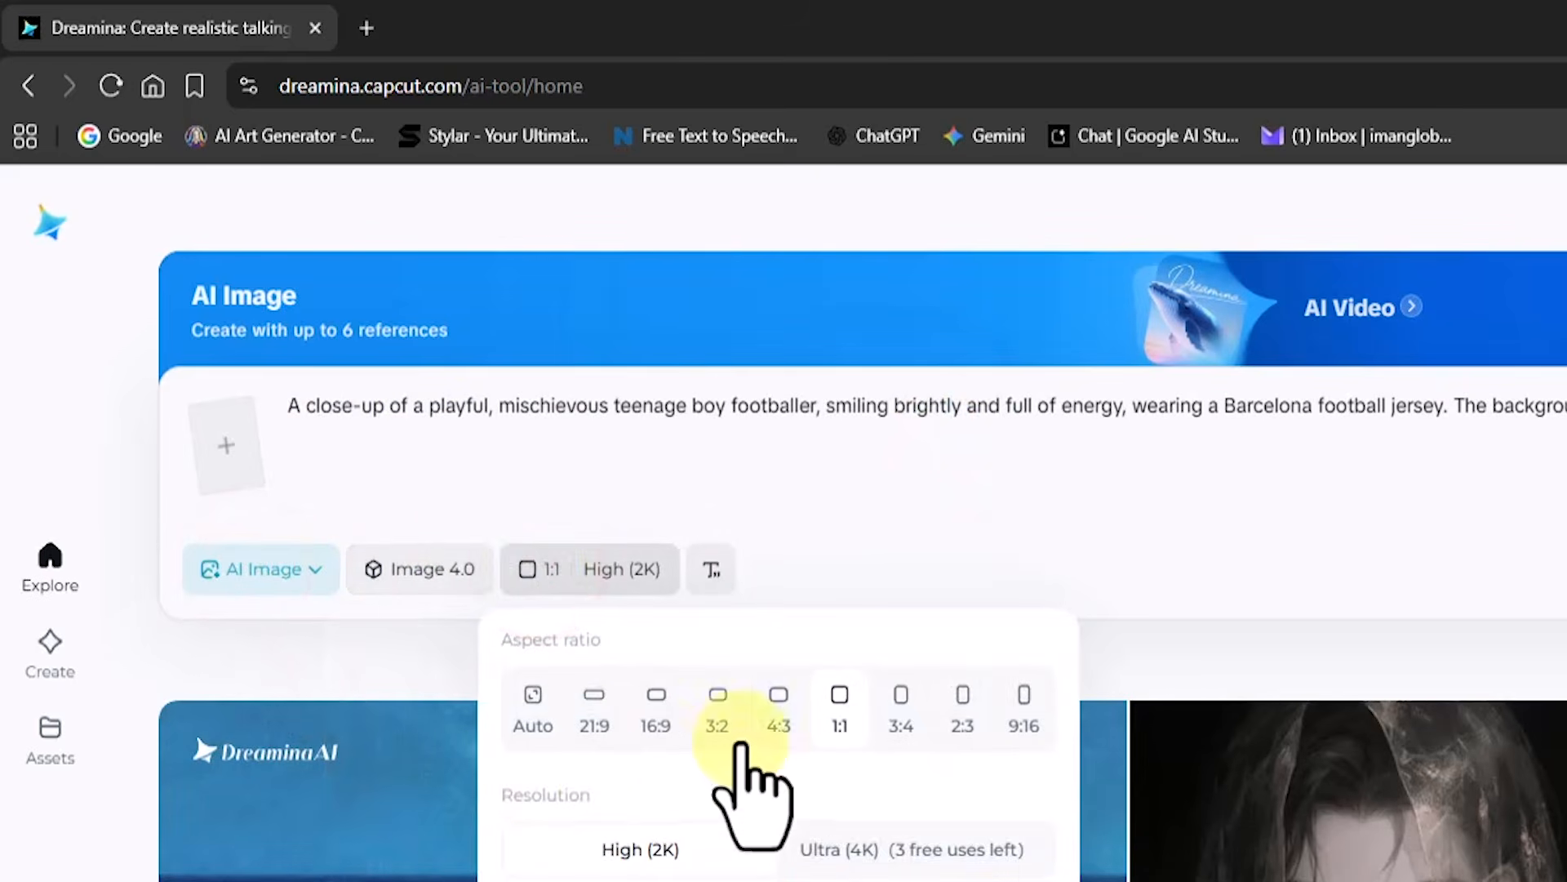
pyautogui.click(649, 698)
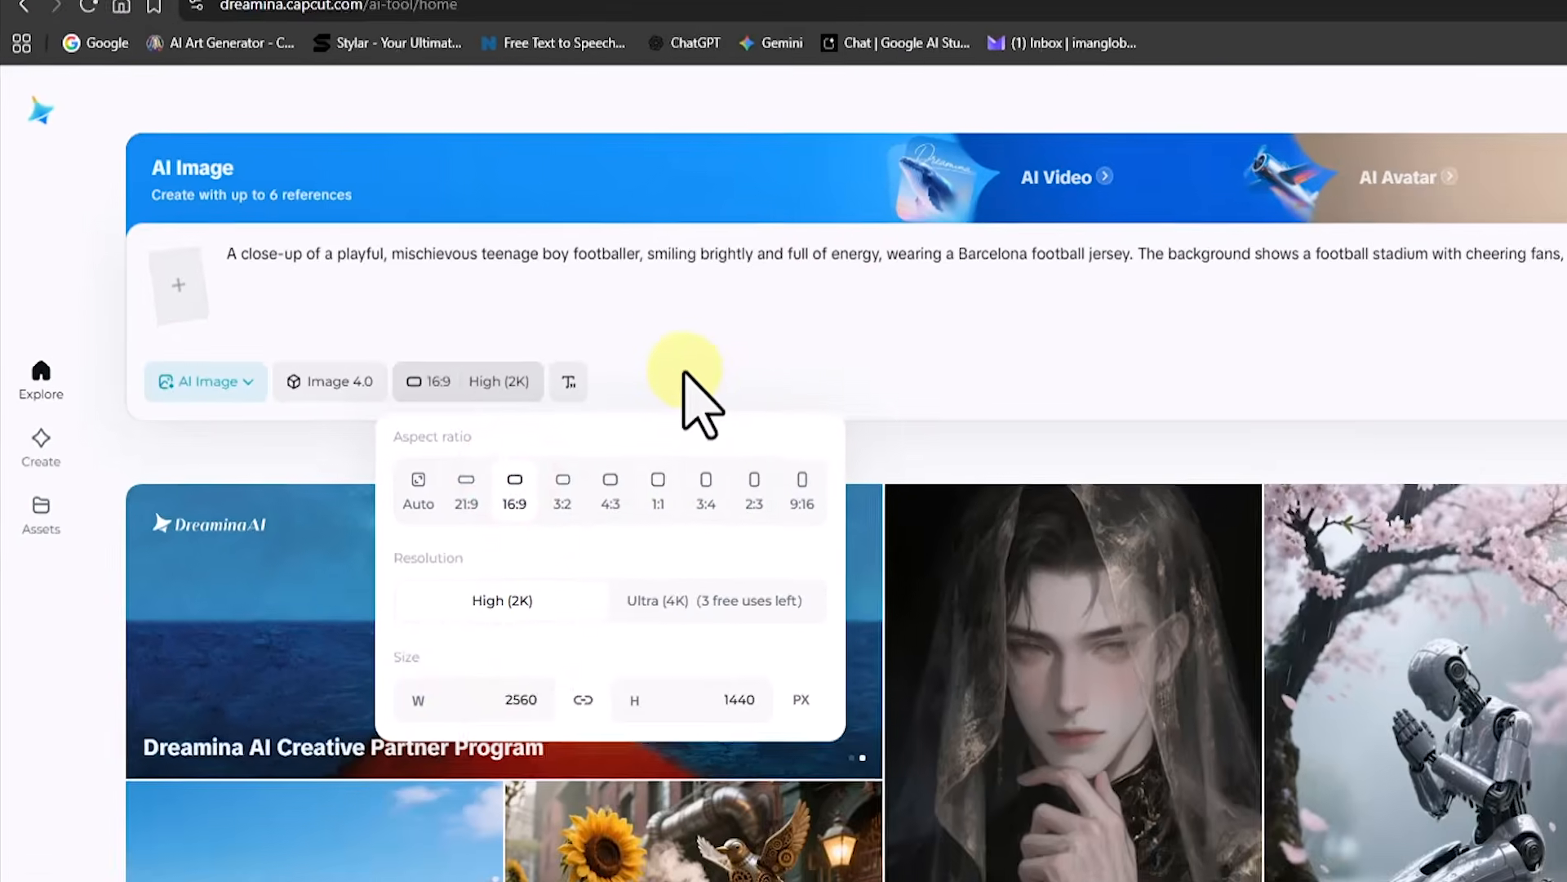
pyautogui.click(773, 392)
pyautogui.click(1492, 334)
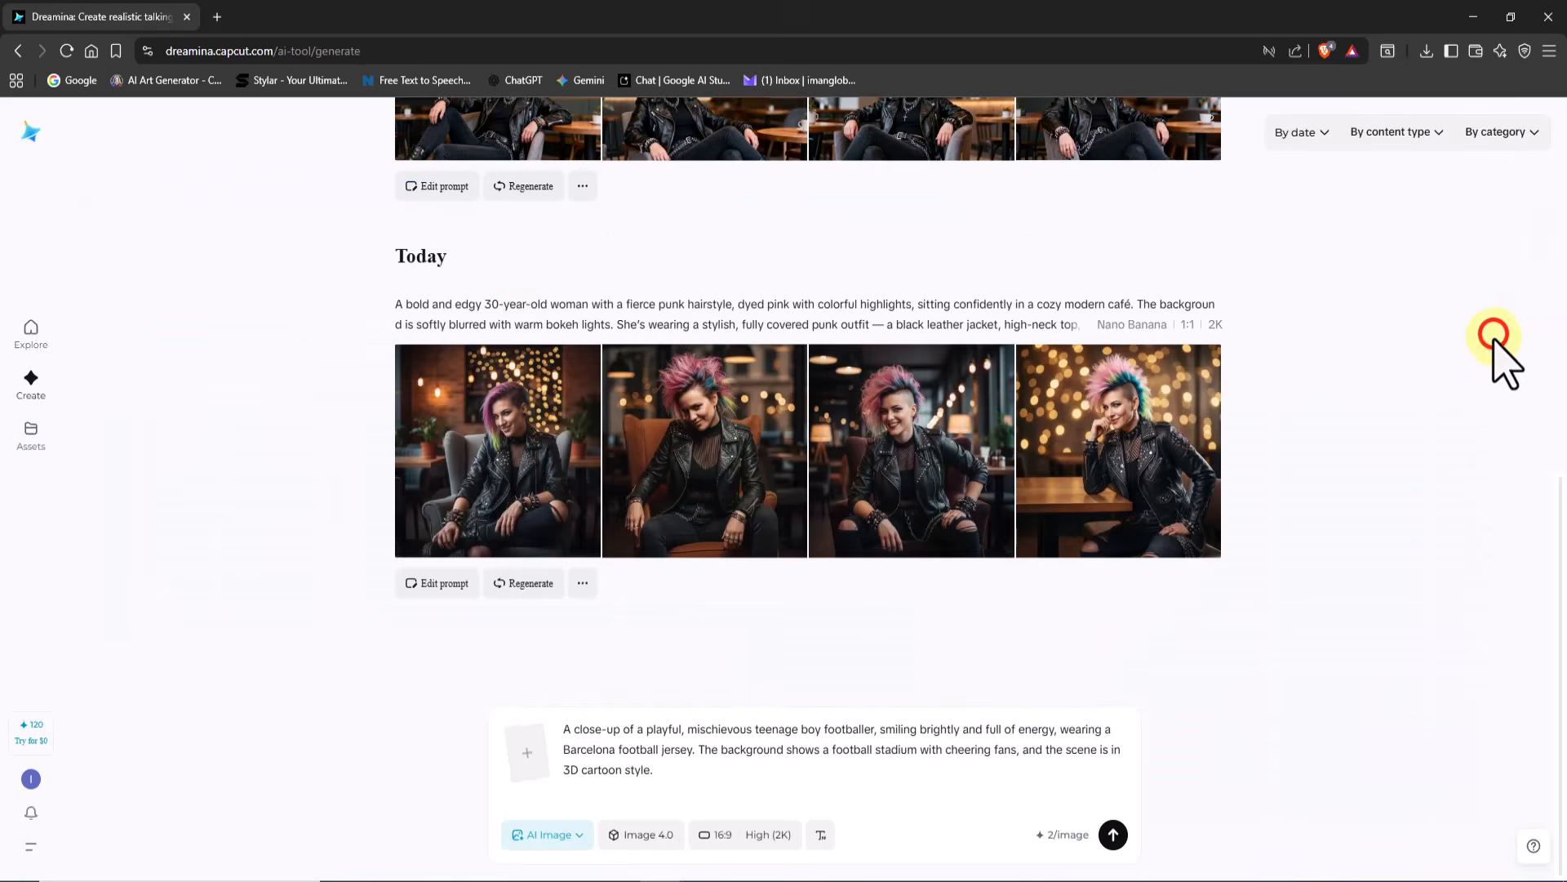
# View all four generated footballer images one by one and close the viewer
pyautogui.click(553, 485)
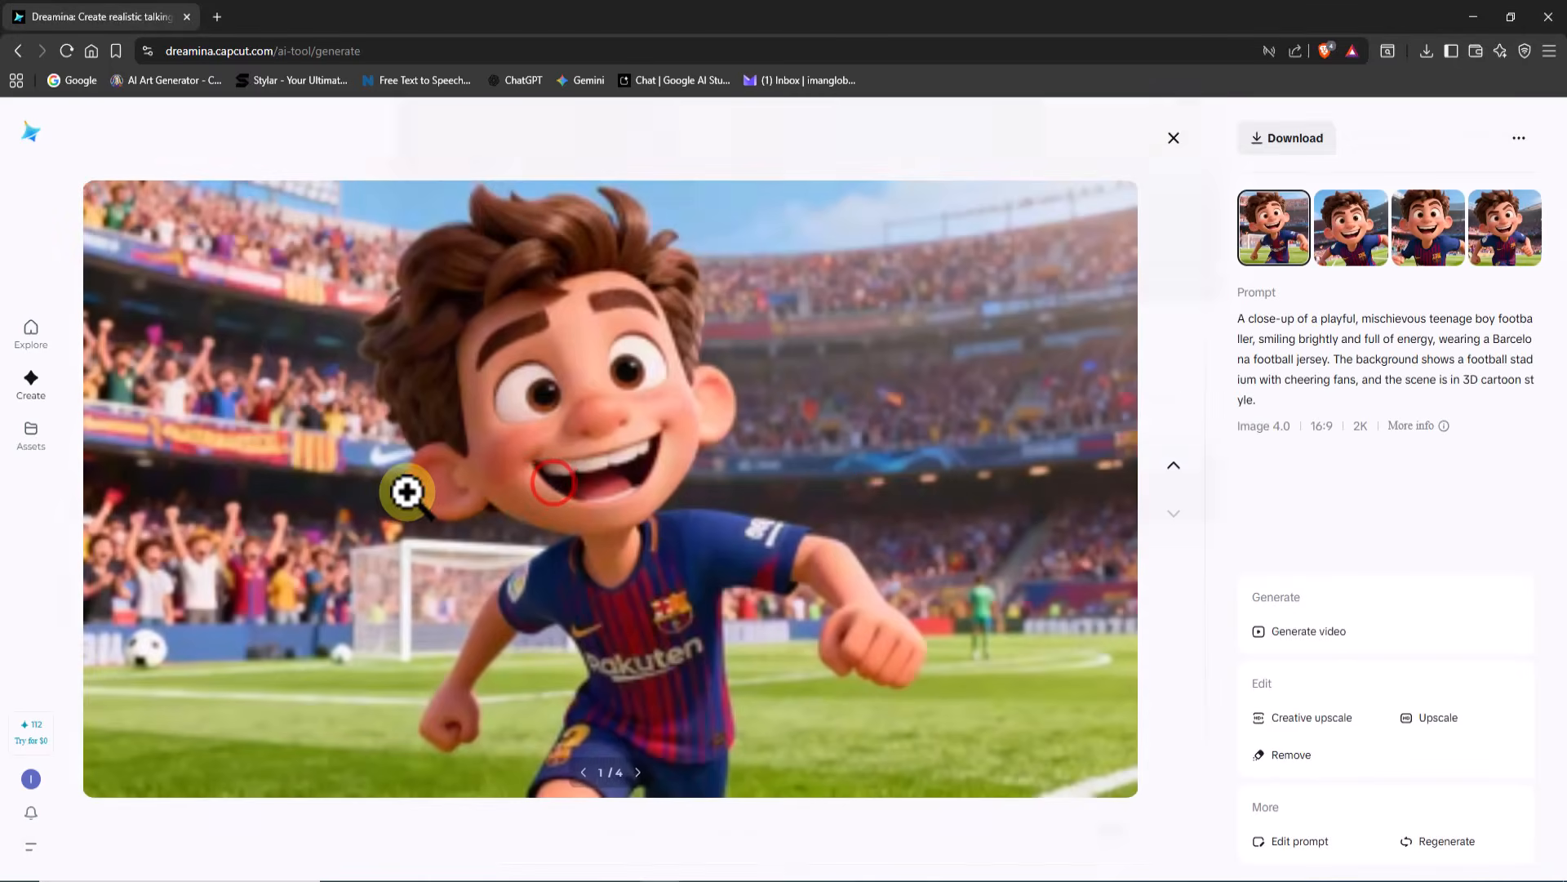
pyautogui.click(1349, 230)
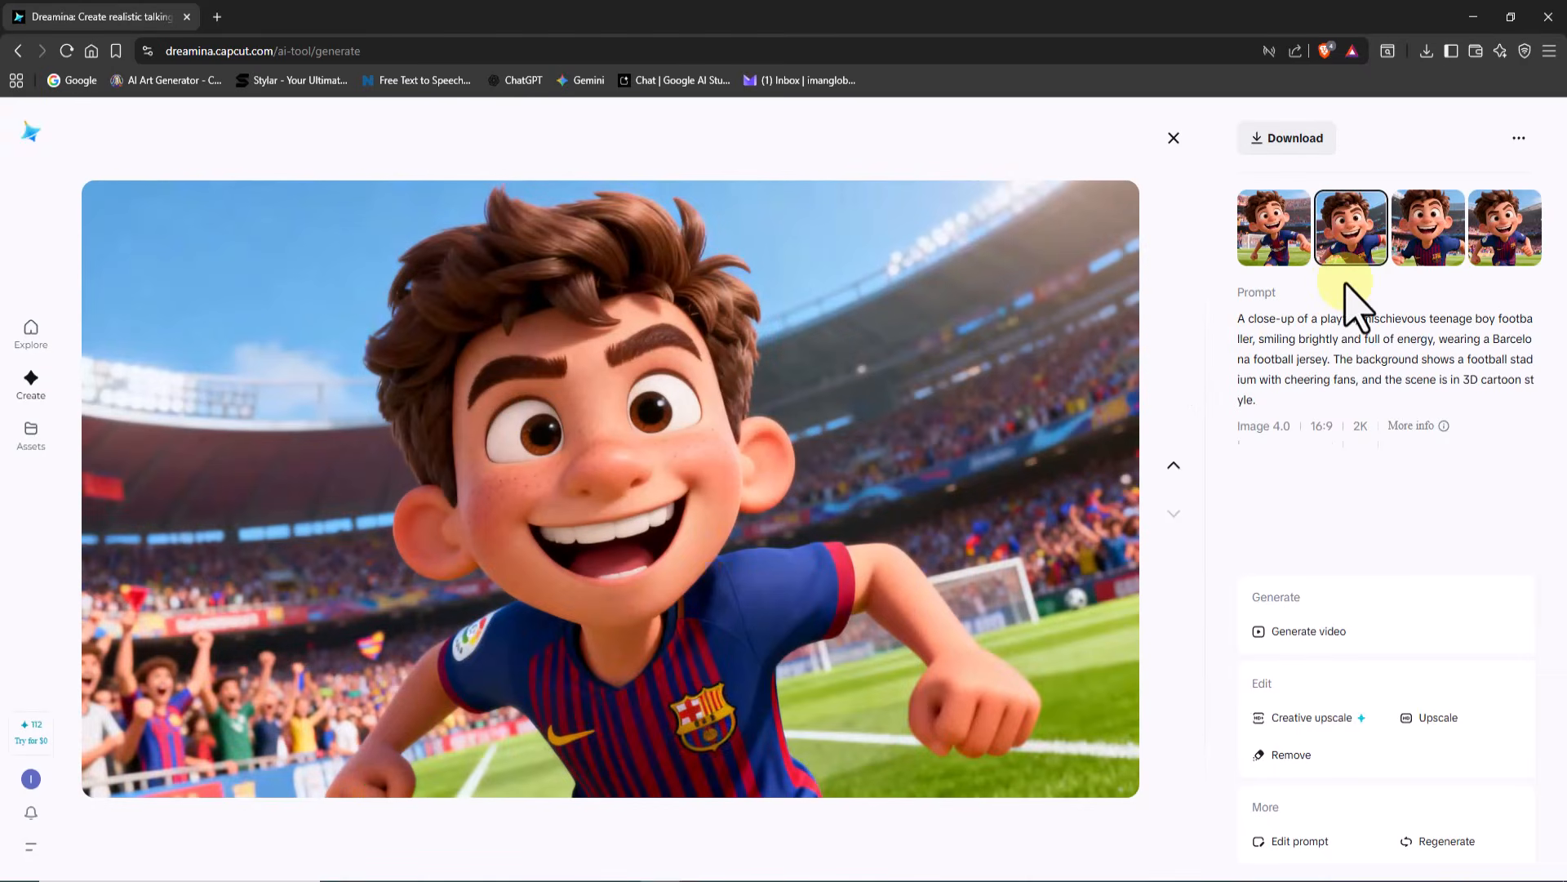
pyautogui.click(1420, 214)
pyautogui.click(1504, 233)
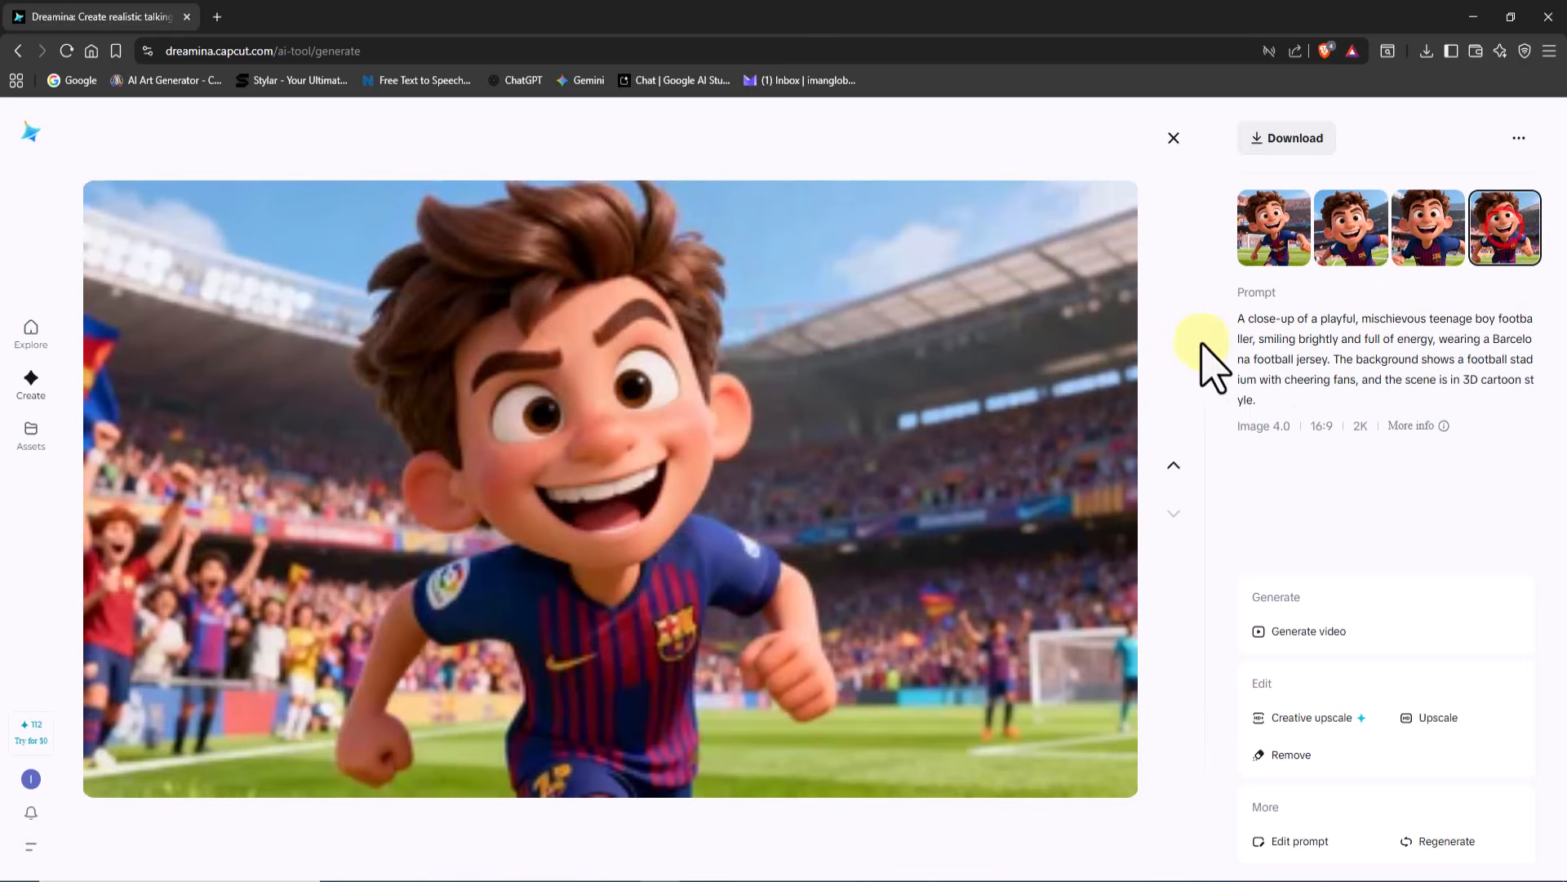
pyautogui.click(1173, 138)
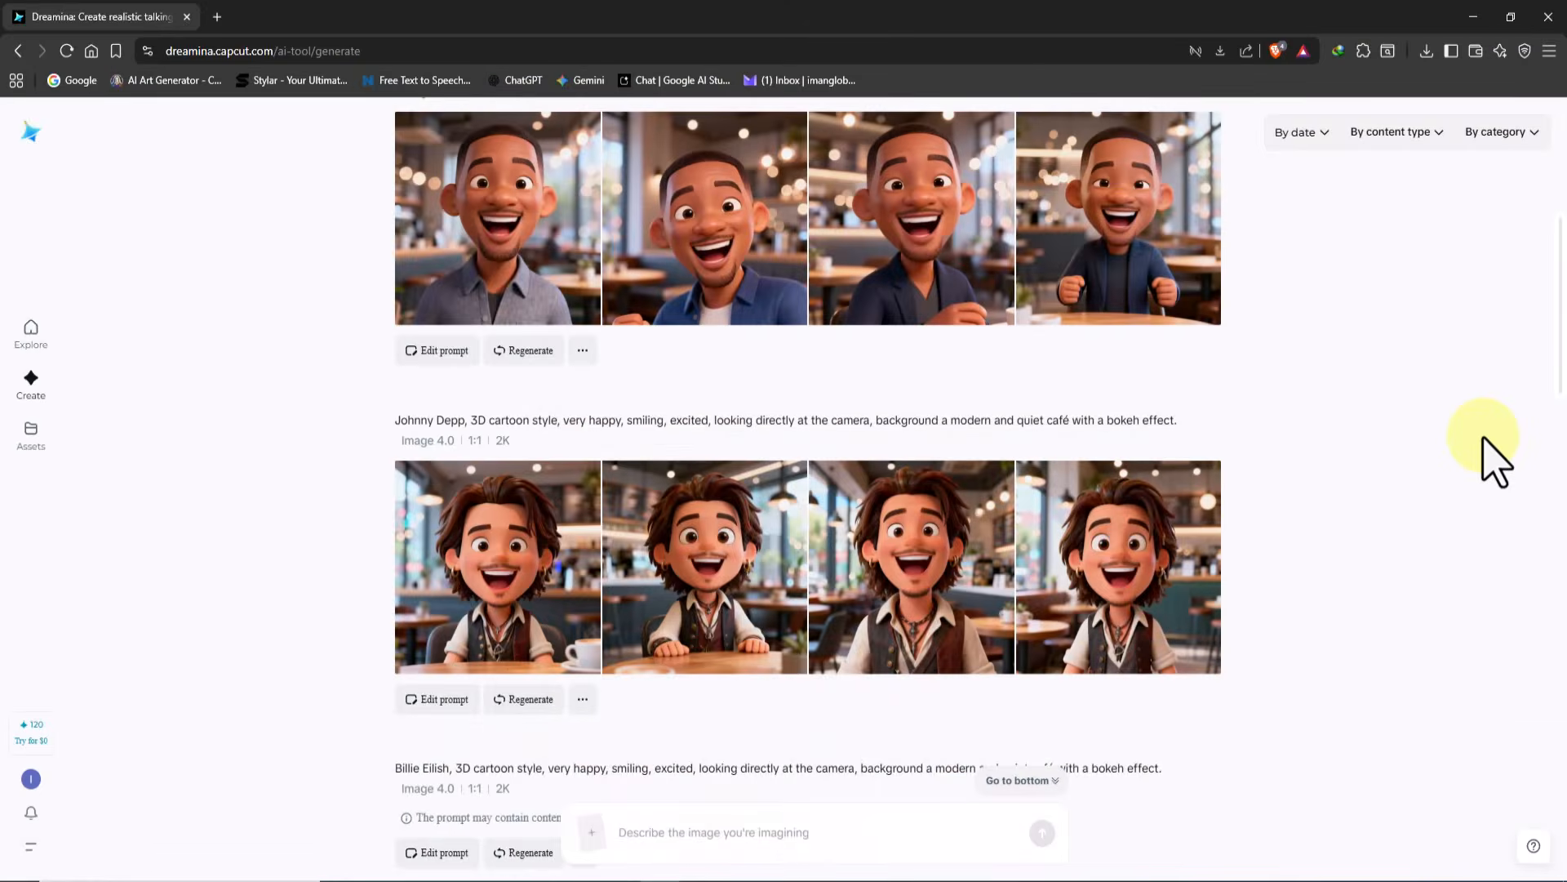
# Browse the earlier celebrity cartoon results and view all four generated Bruce Lee portraits
pyautogui.scroll(-3, 1494, 455)
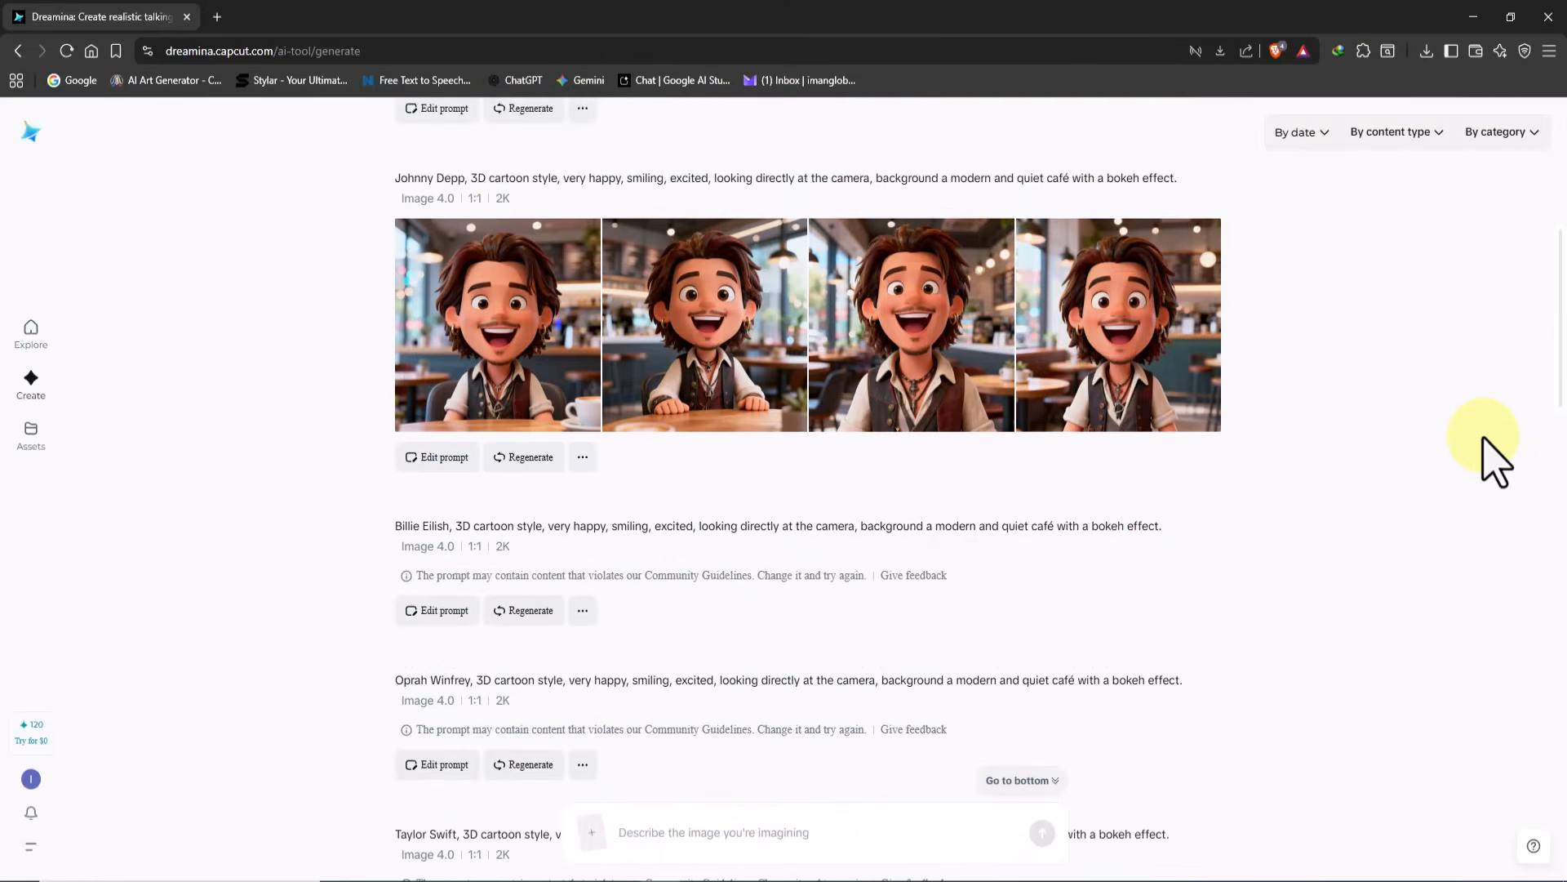
pyautogui.scroll(-3, 1494, 455)
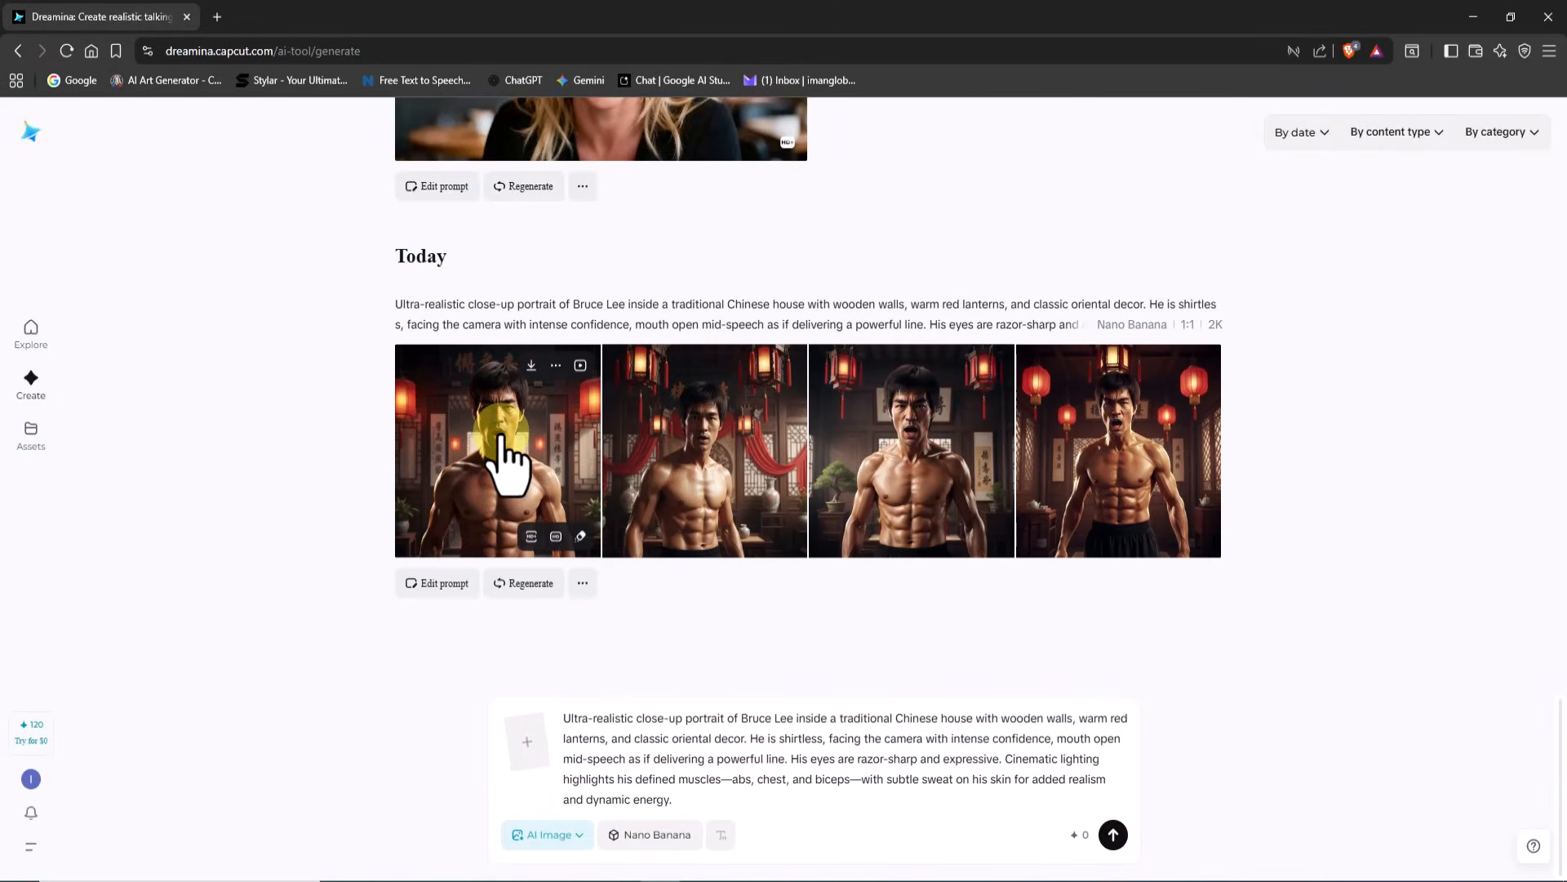
pyautogui.click(505, 457)
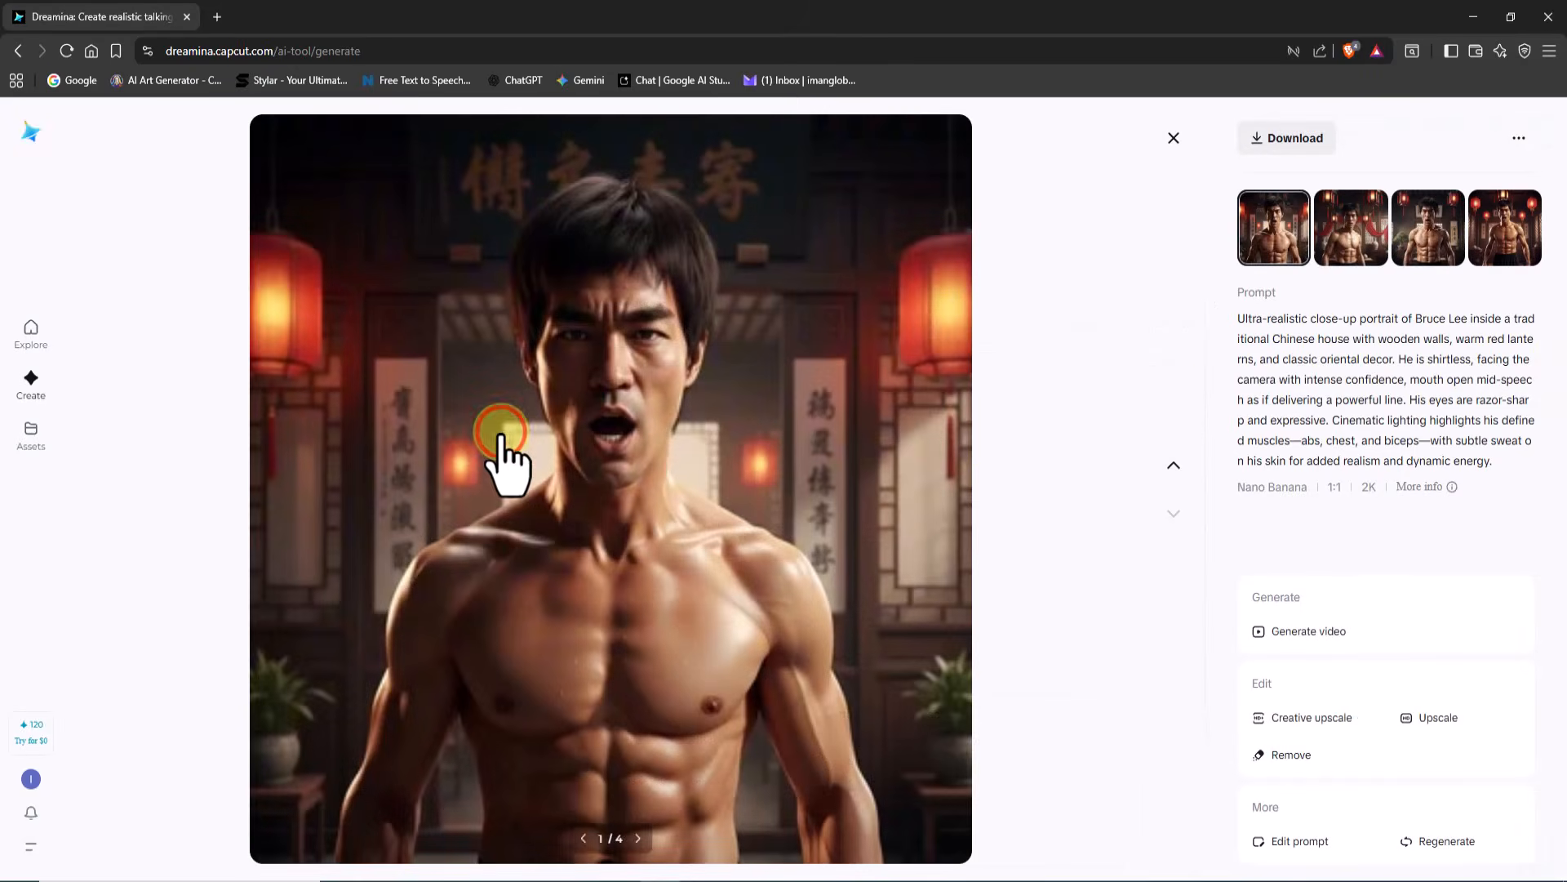
pyautogui.click(1351, 234)
pyautogui.click(1422, 230)
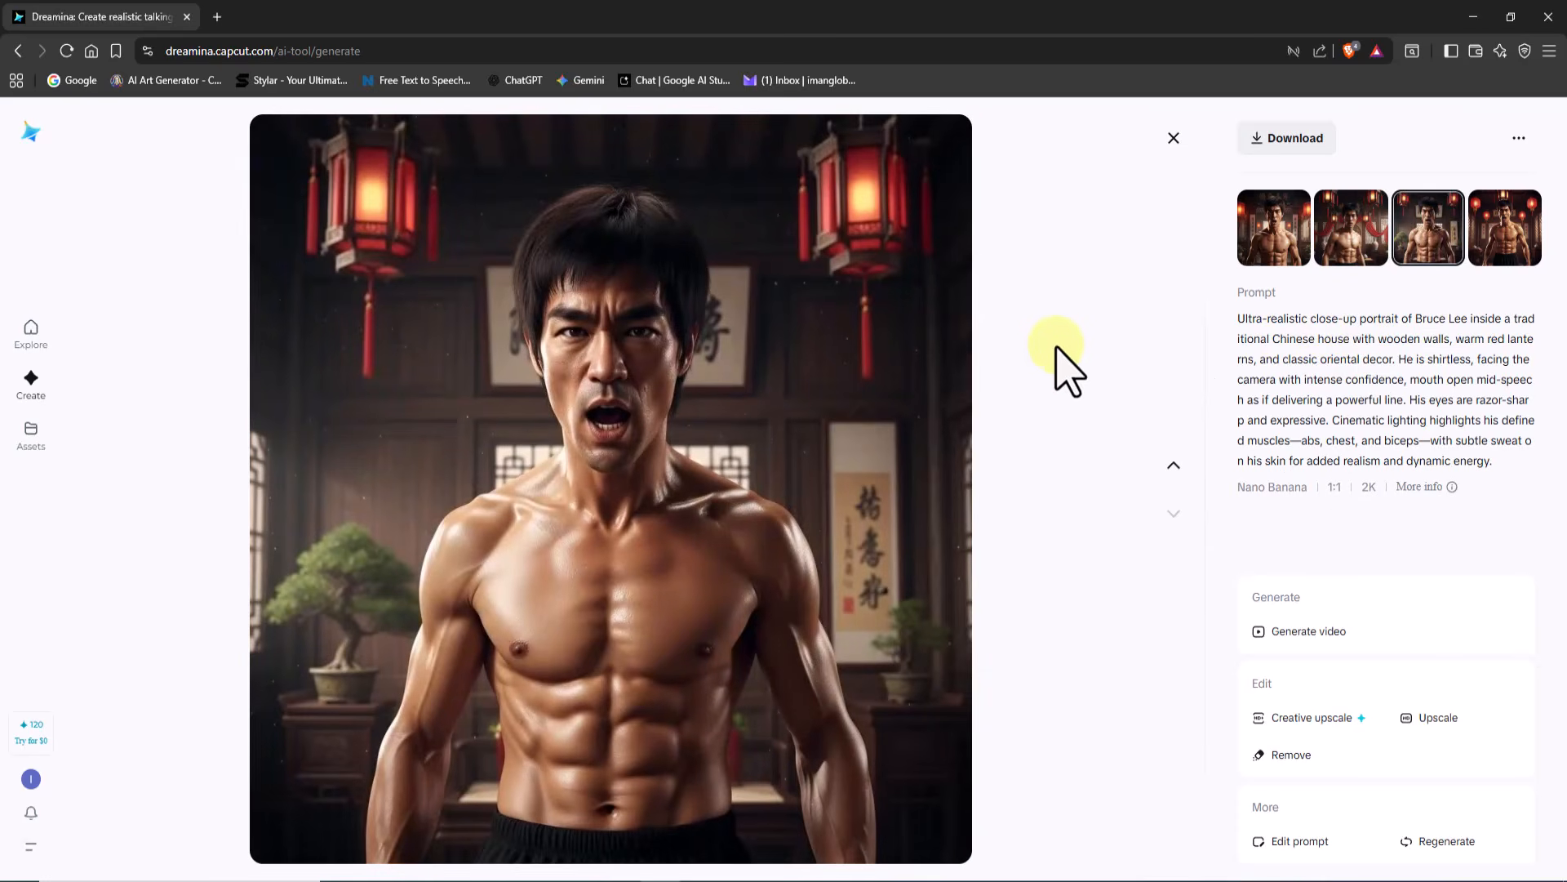
pyautogui.click(1515, 245)
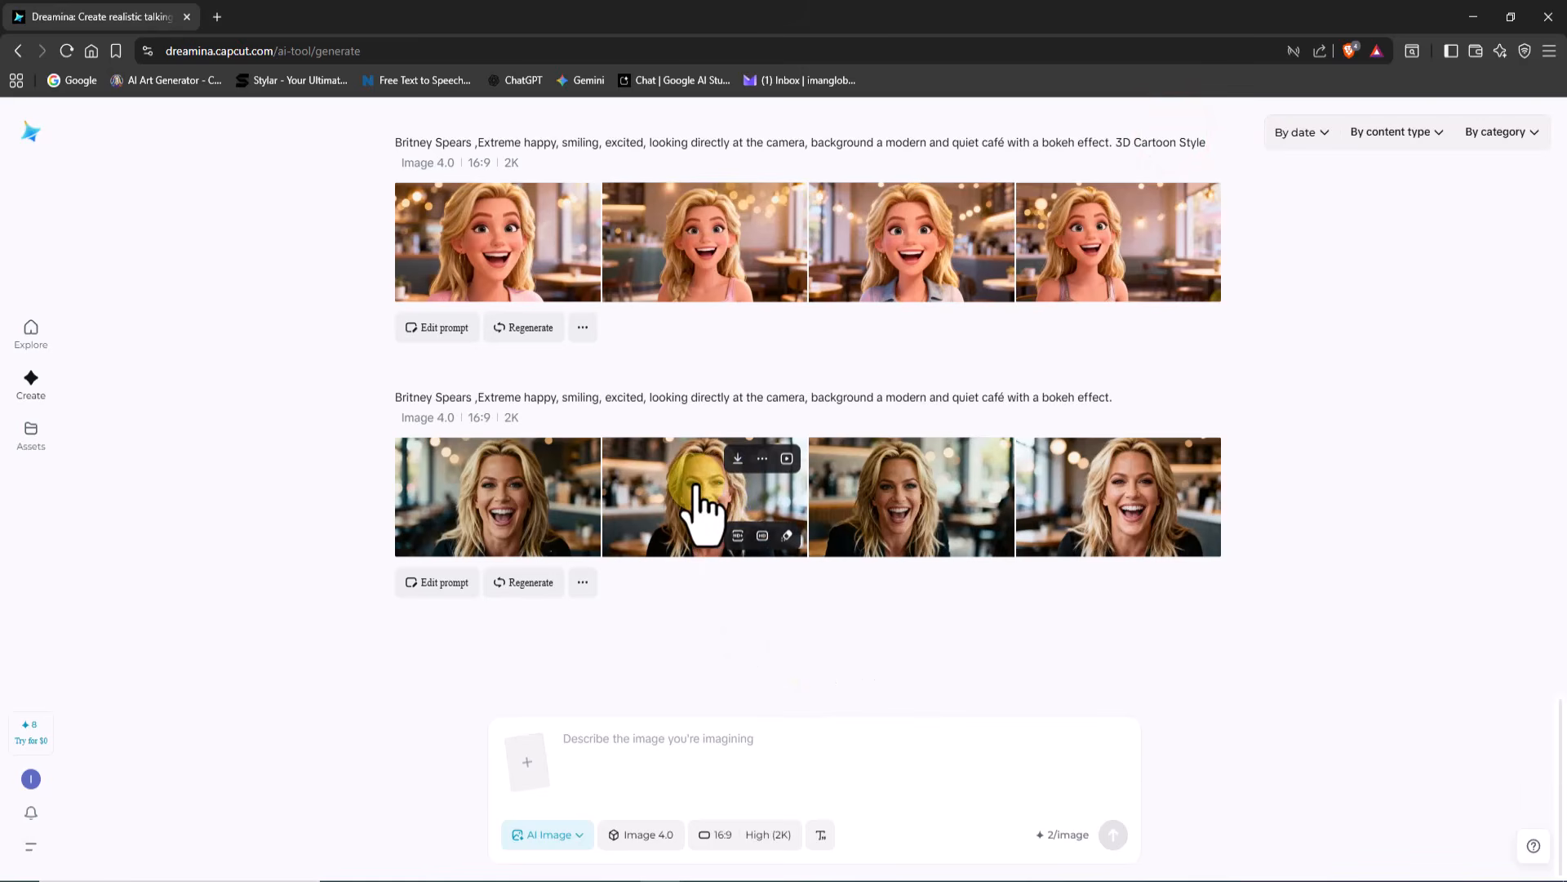
# Upscale the second realistic Britney Spears café image and inspect the upscaled result at full zoom
pyautogui.click(694, 488)
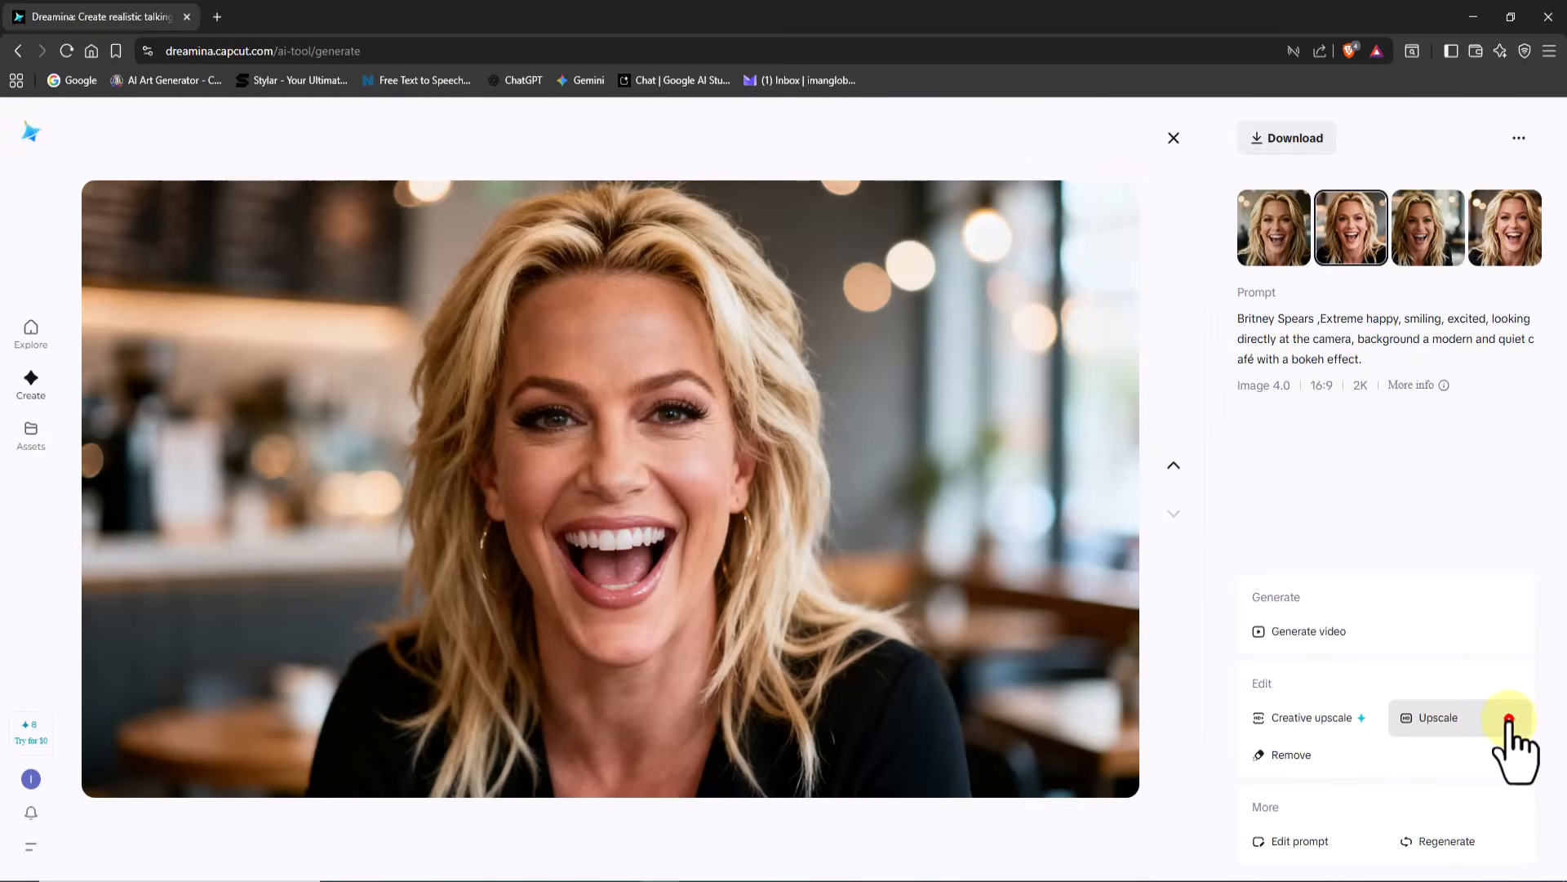
pyautogui.click(1506, 726)
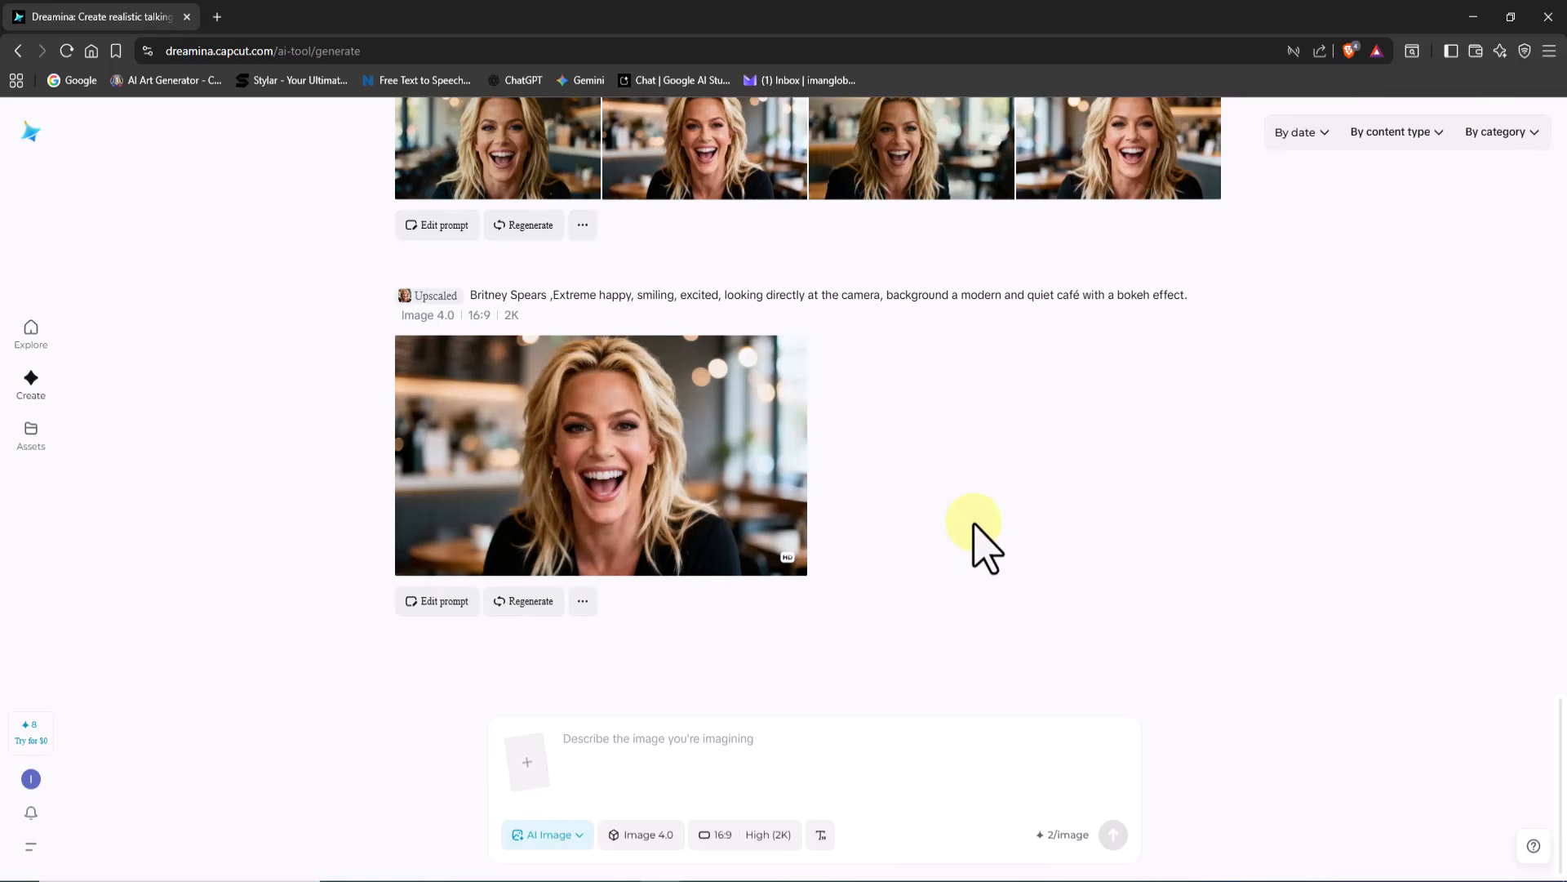
pyautogui.click(743, 449)
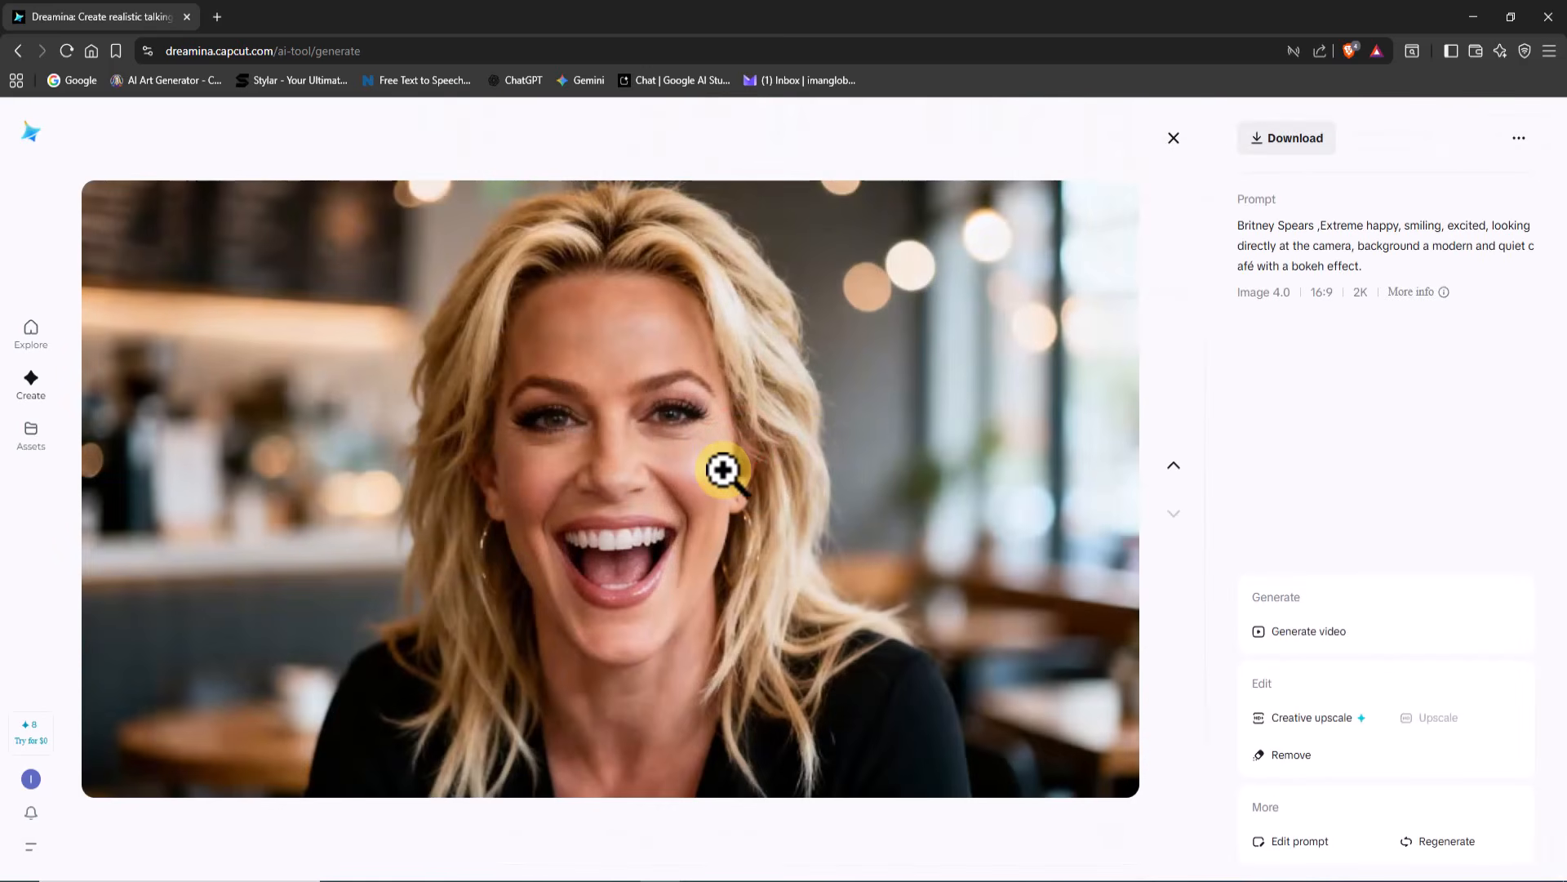
pyautogui.click(640, 468)
pyautogui.click(924, 465)
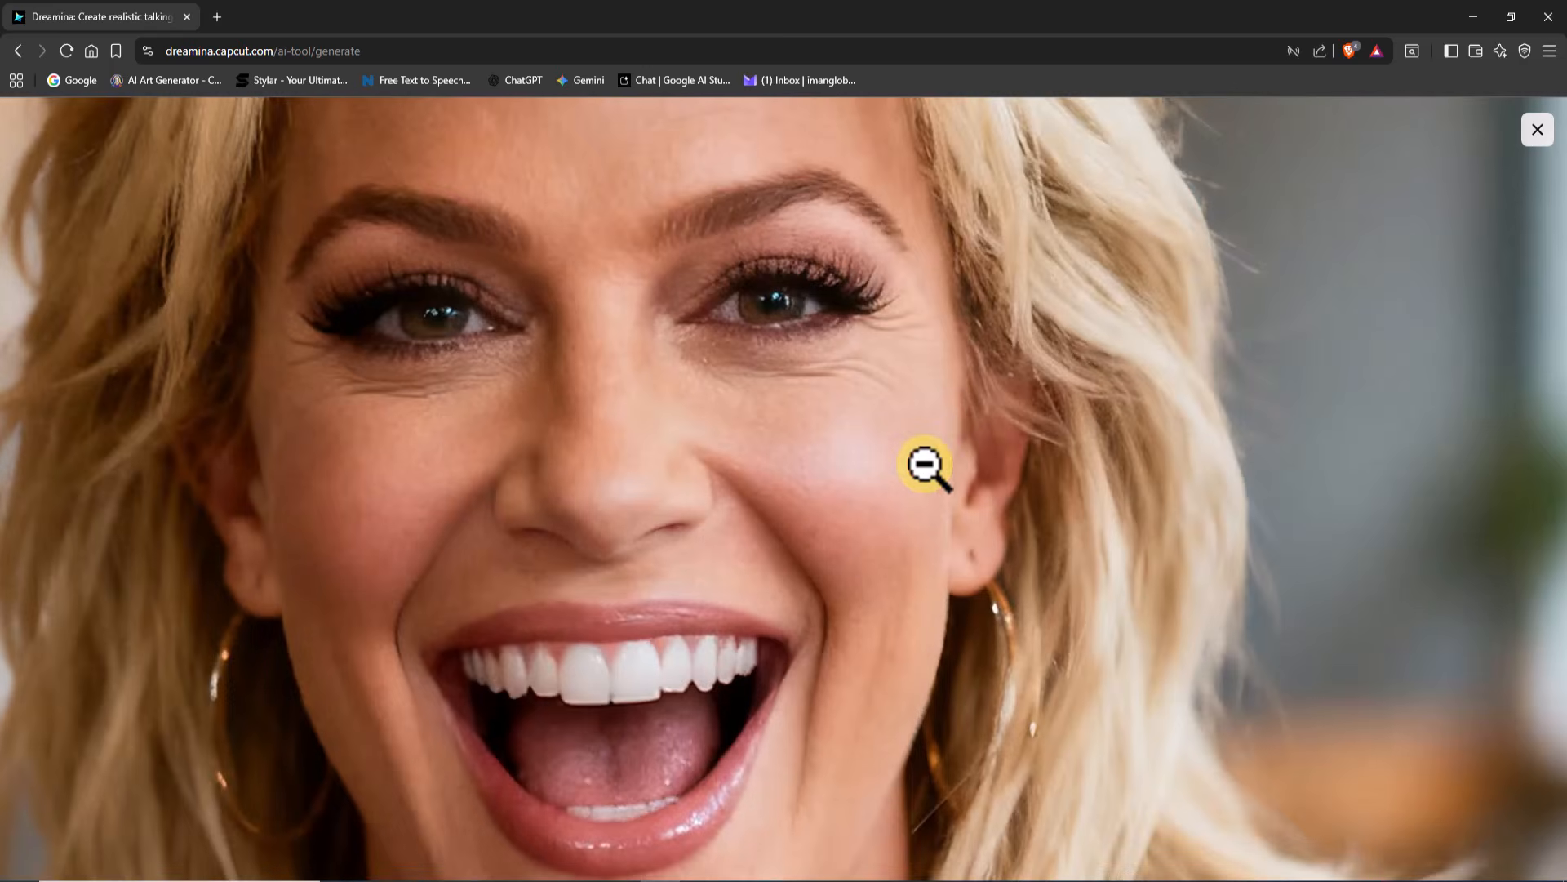
pyautogui.click(995, 449)
pyautogui.click(1537, 130)
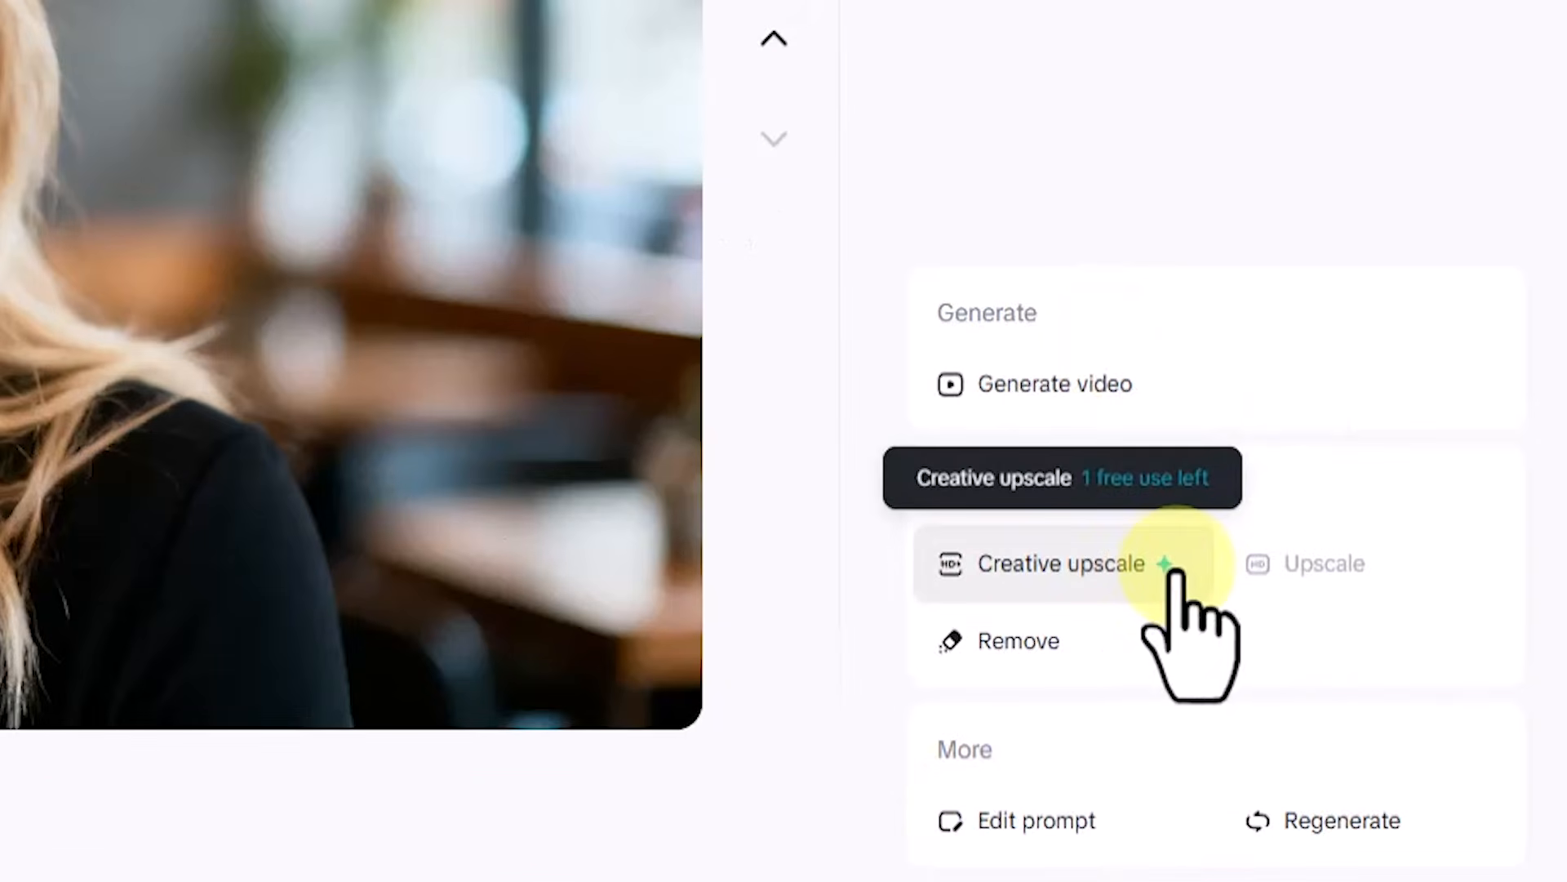
# Run a Creative upscale on the upscaled café portrait with Detail at 84 and the output resolution at 4K
pyautogui.click(1176, 569)
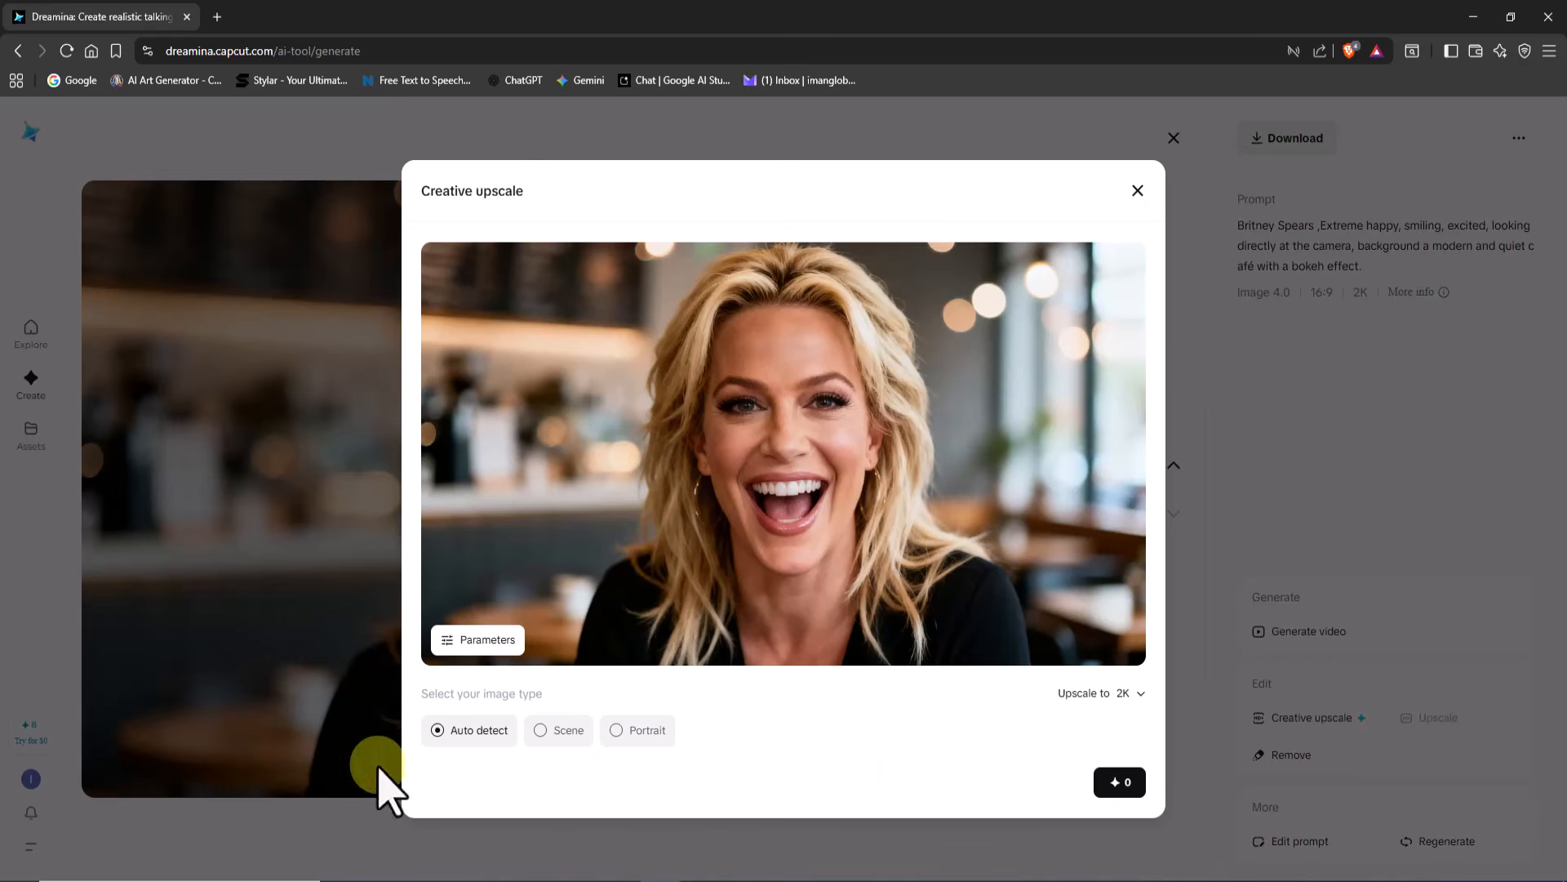
pyautogui.click(468, 641)
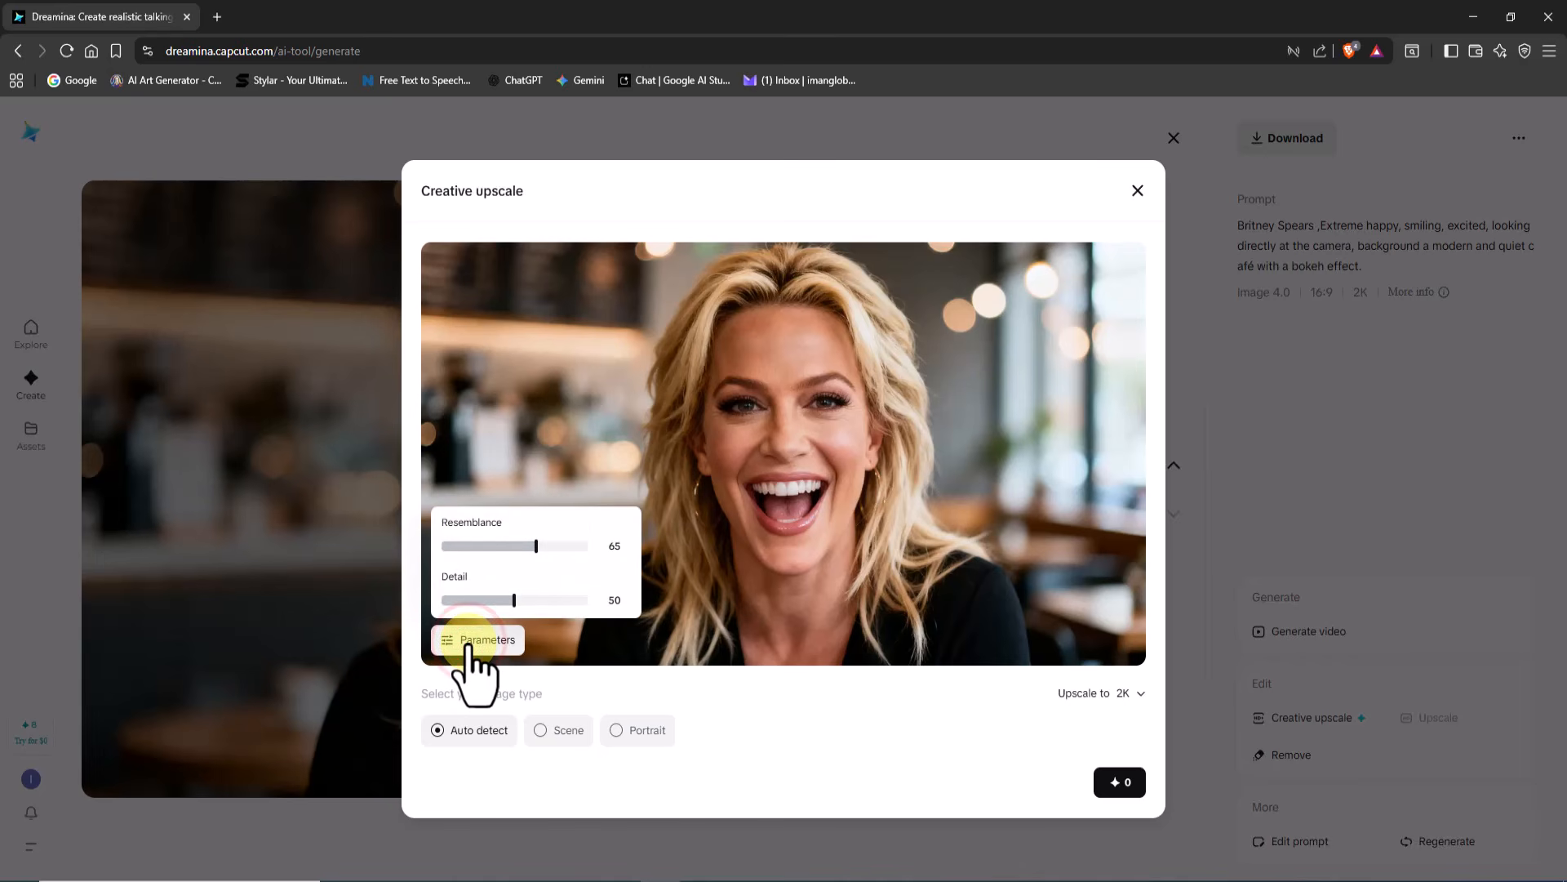
pyautogui.moveTo(514, 600); pyautogui.dragTo(540, 594)
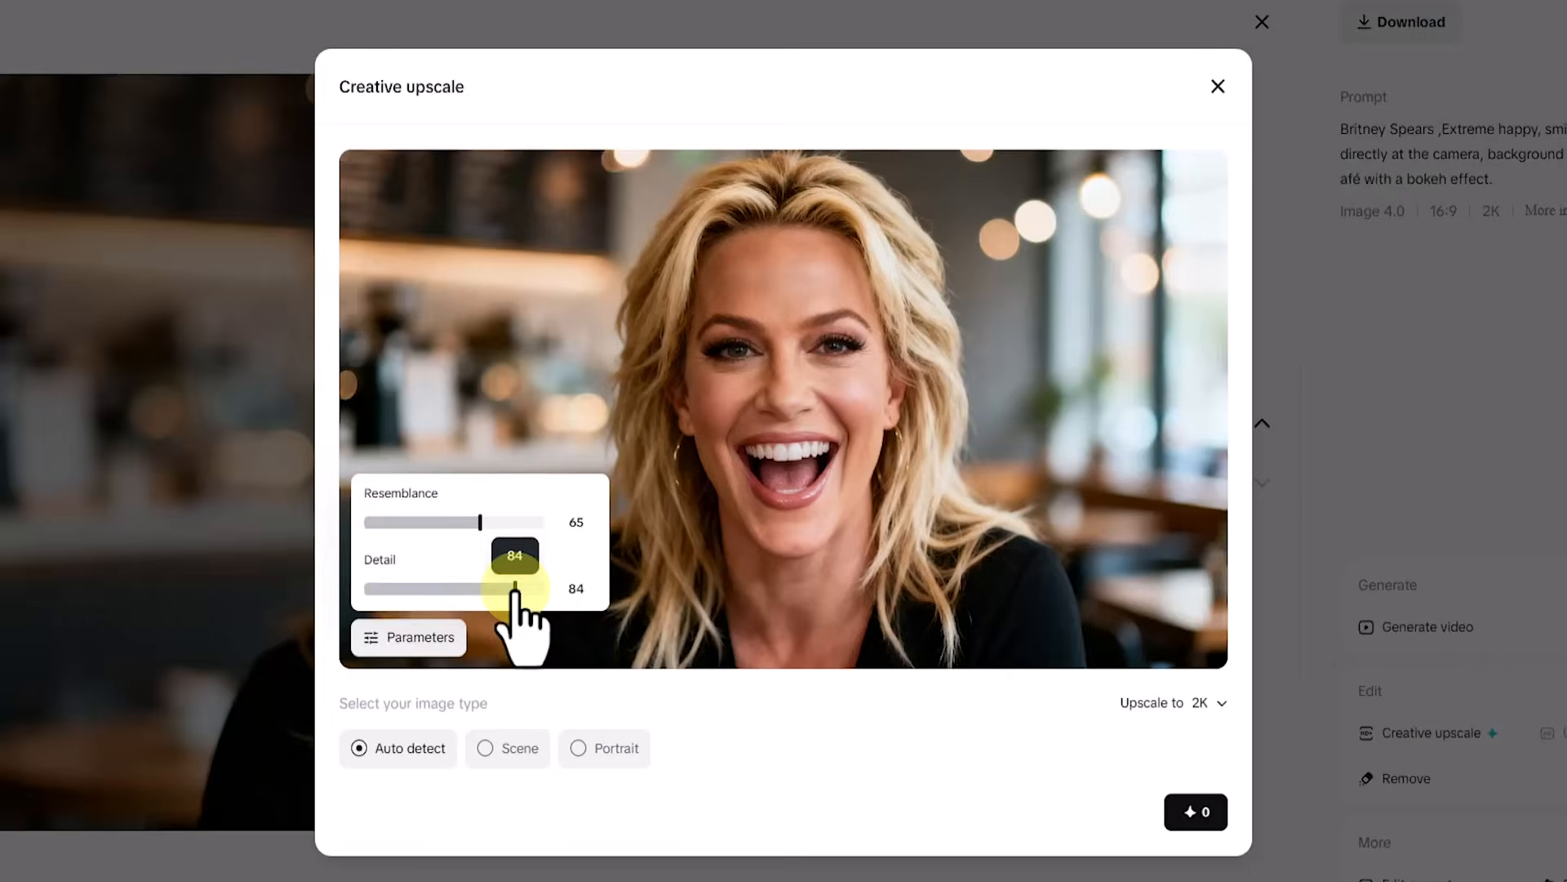
pyautogui.click(408, 637)
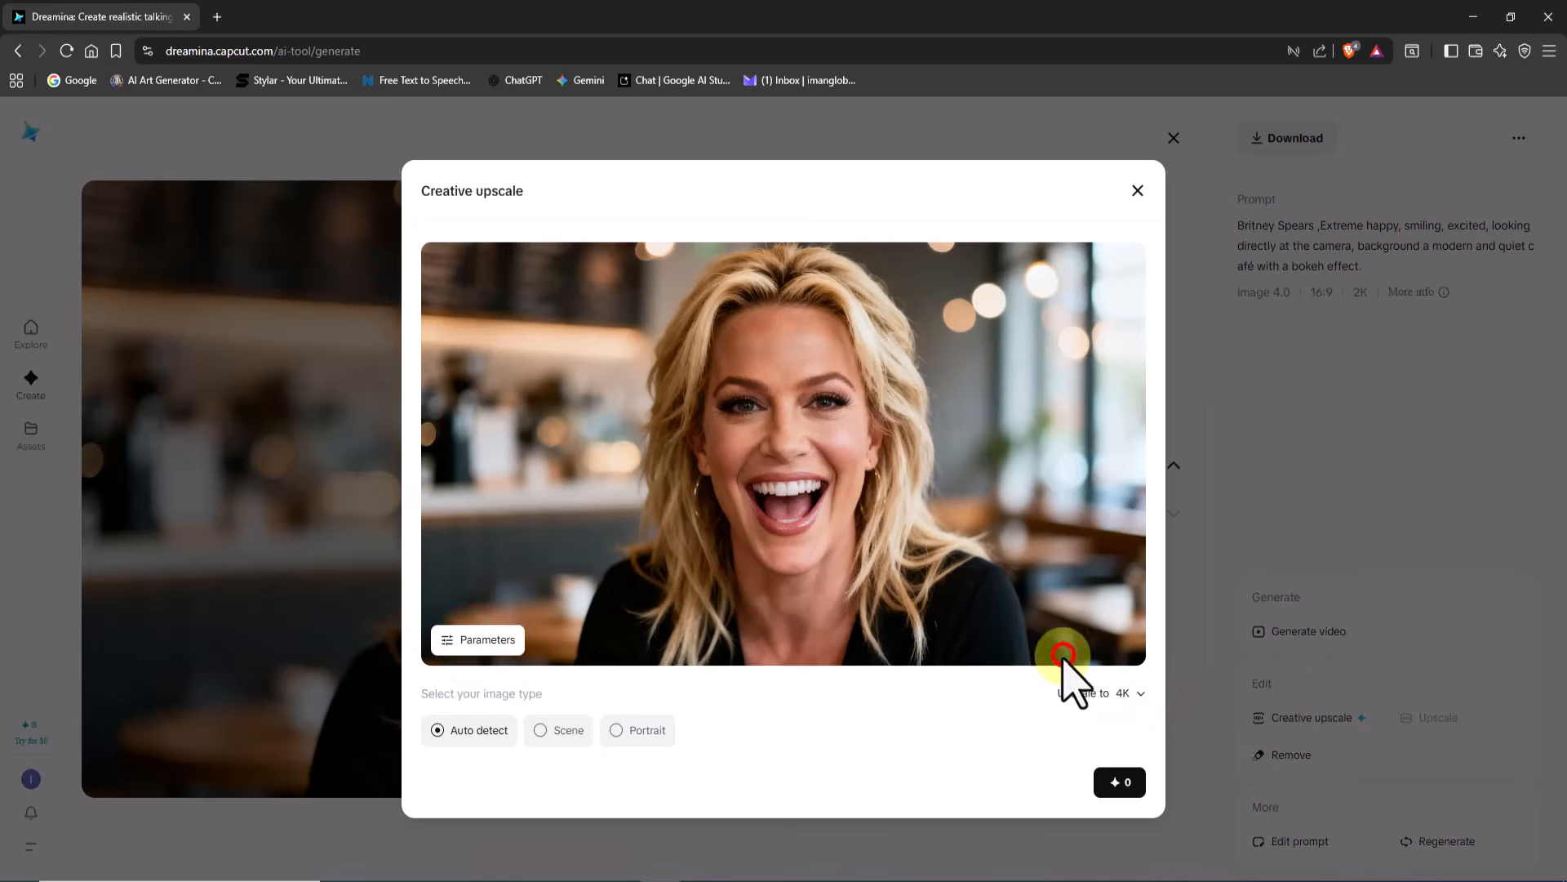
pyautogui.click(1130, 784)
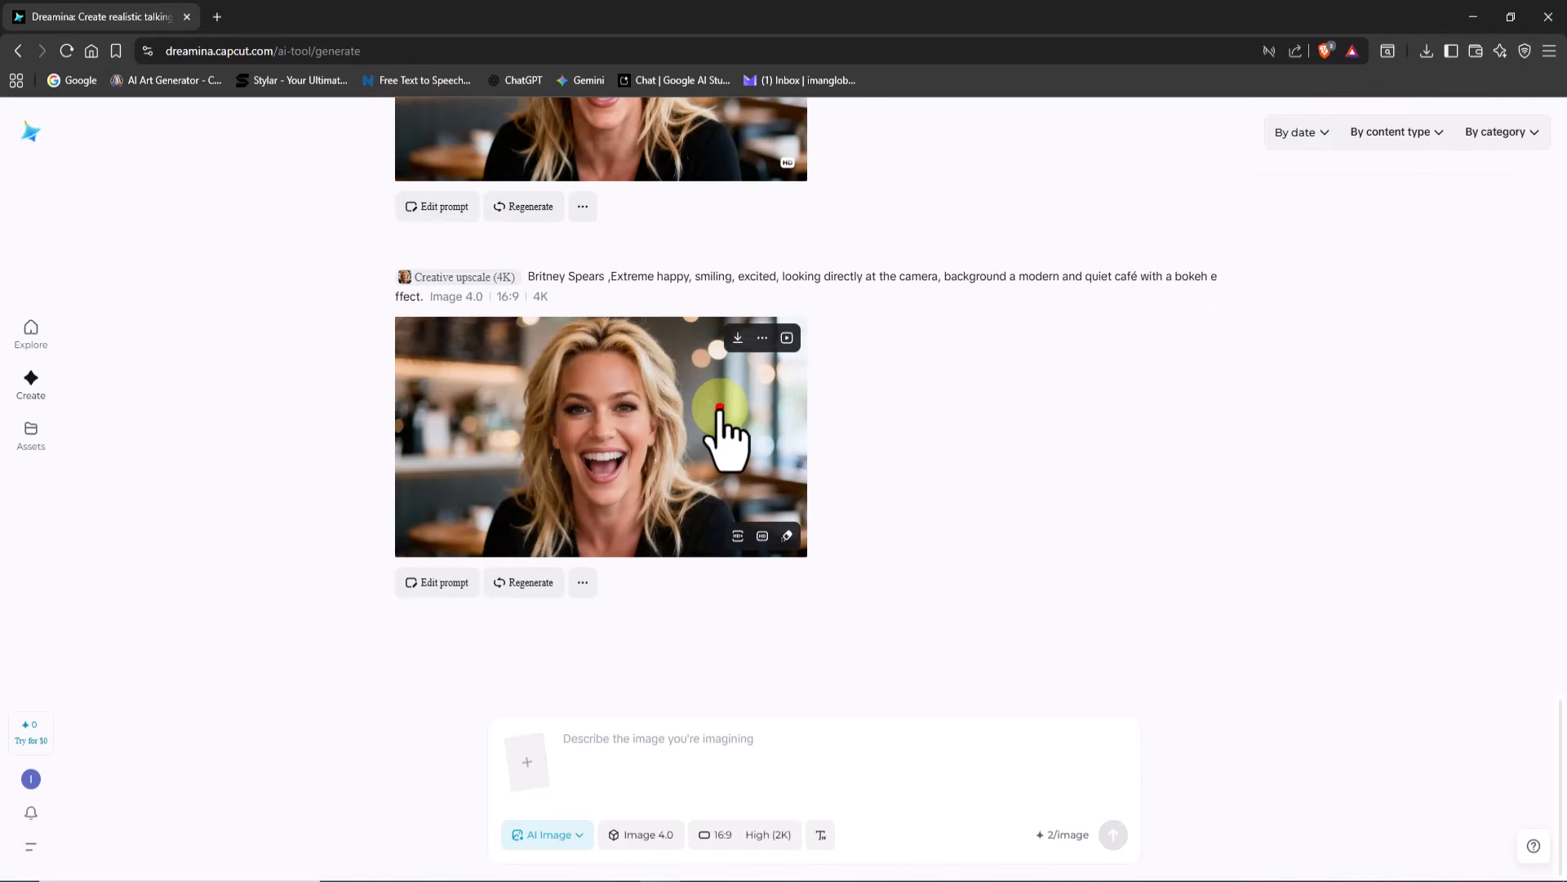
# Open the 4K creative upscale, compare it with the original using the before/after divider, and inspect the face zoomed in
pyautogui.click(720, 408)
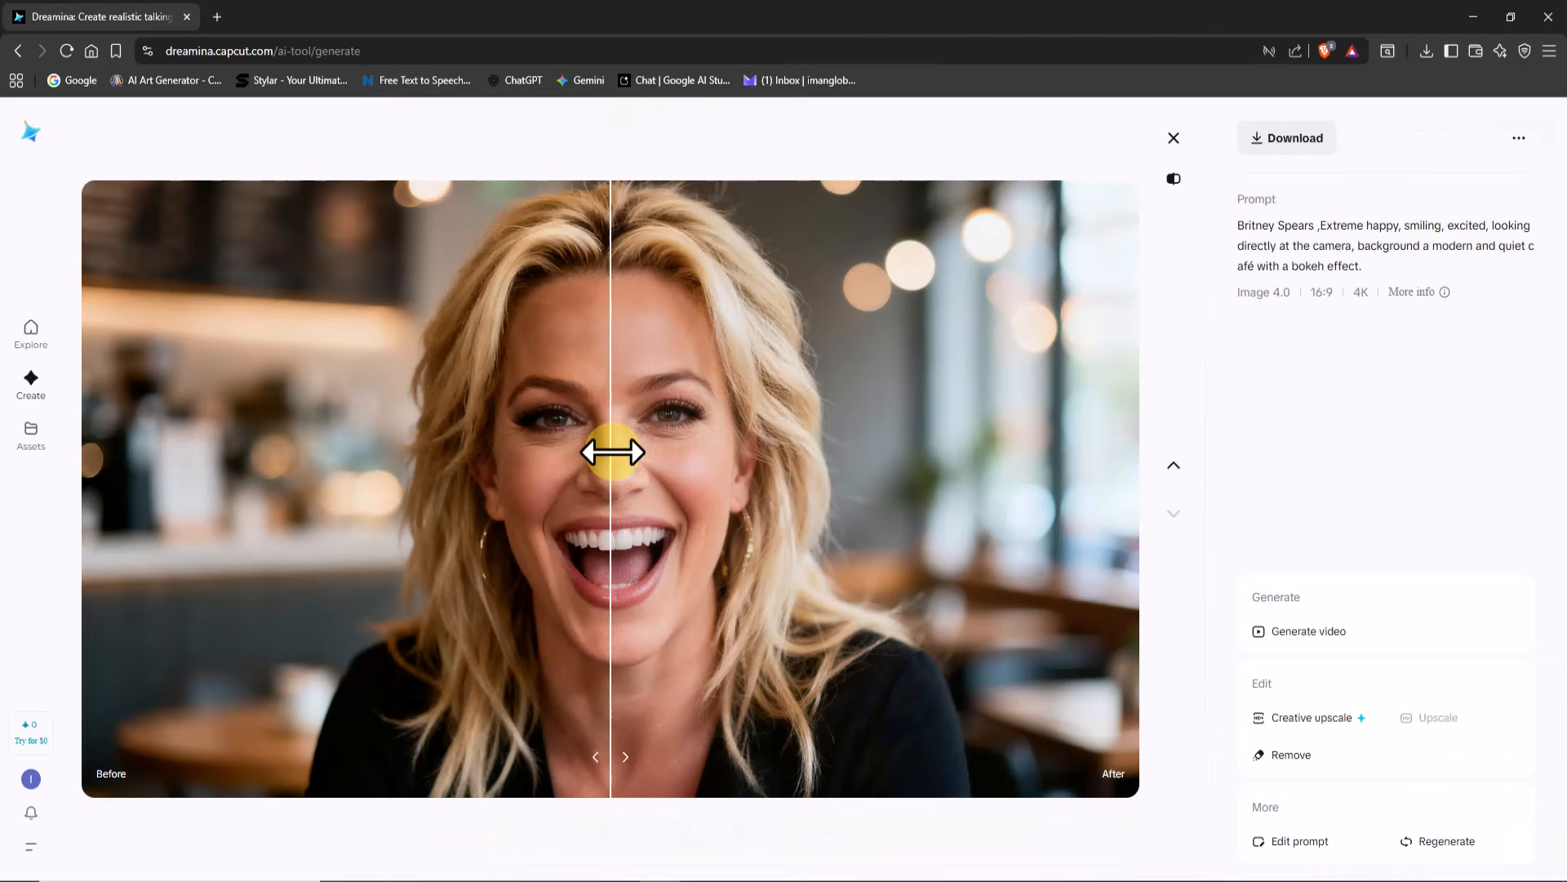
pyautogui.moveTo(663, 455); pyautogui.dragTo(363, 400)
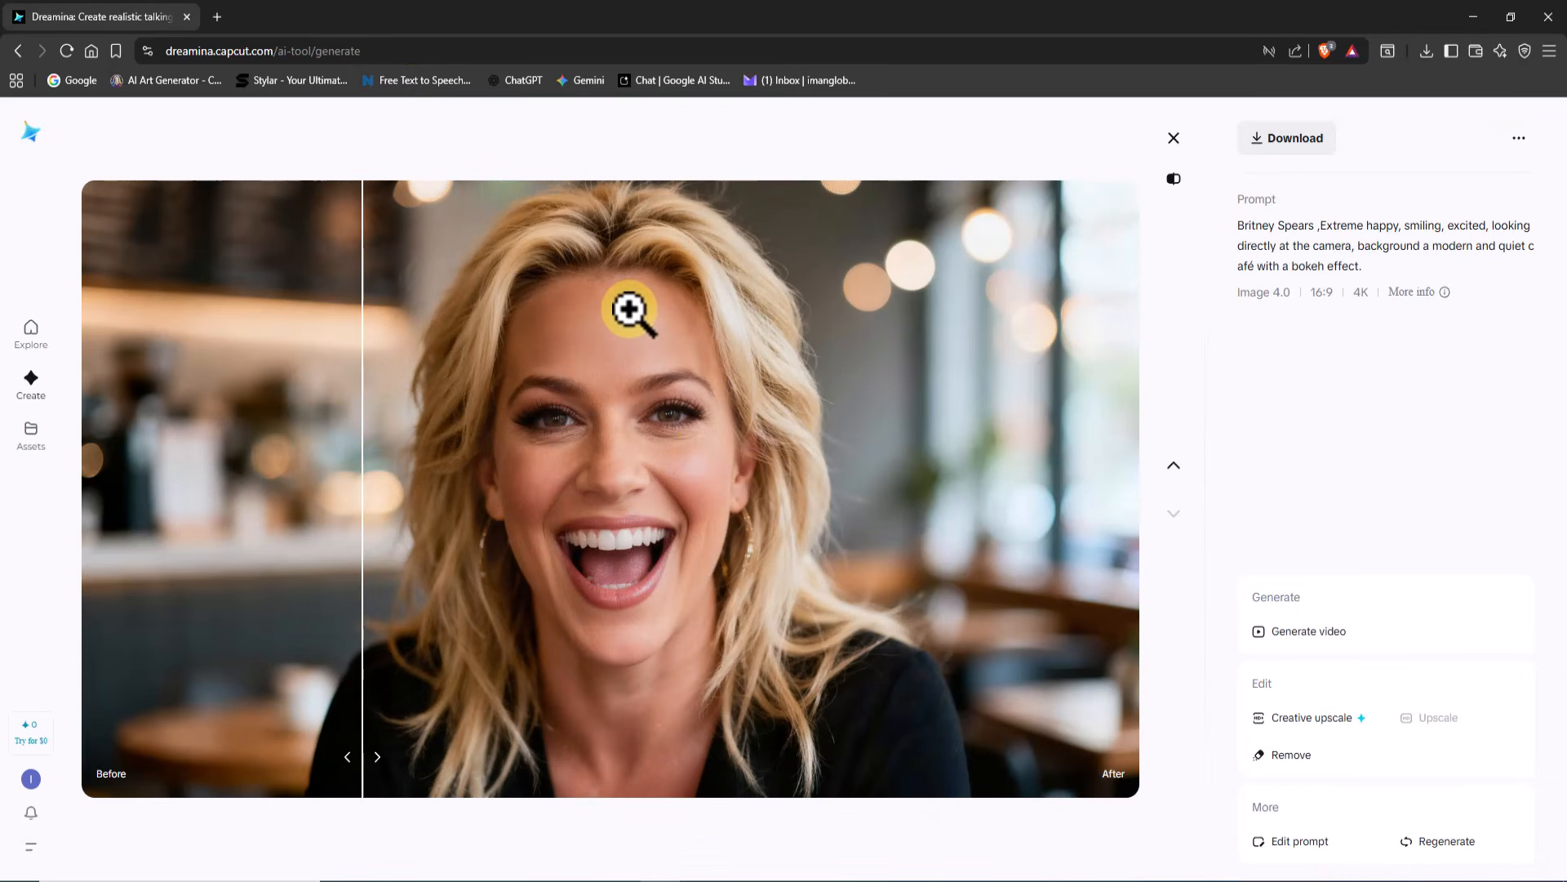
pyautogui.click(629, 308)
pyautogui.click(830, 254)
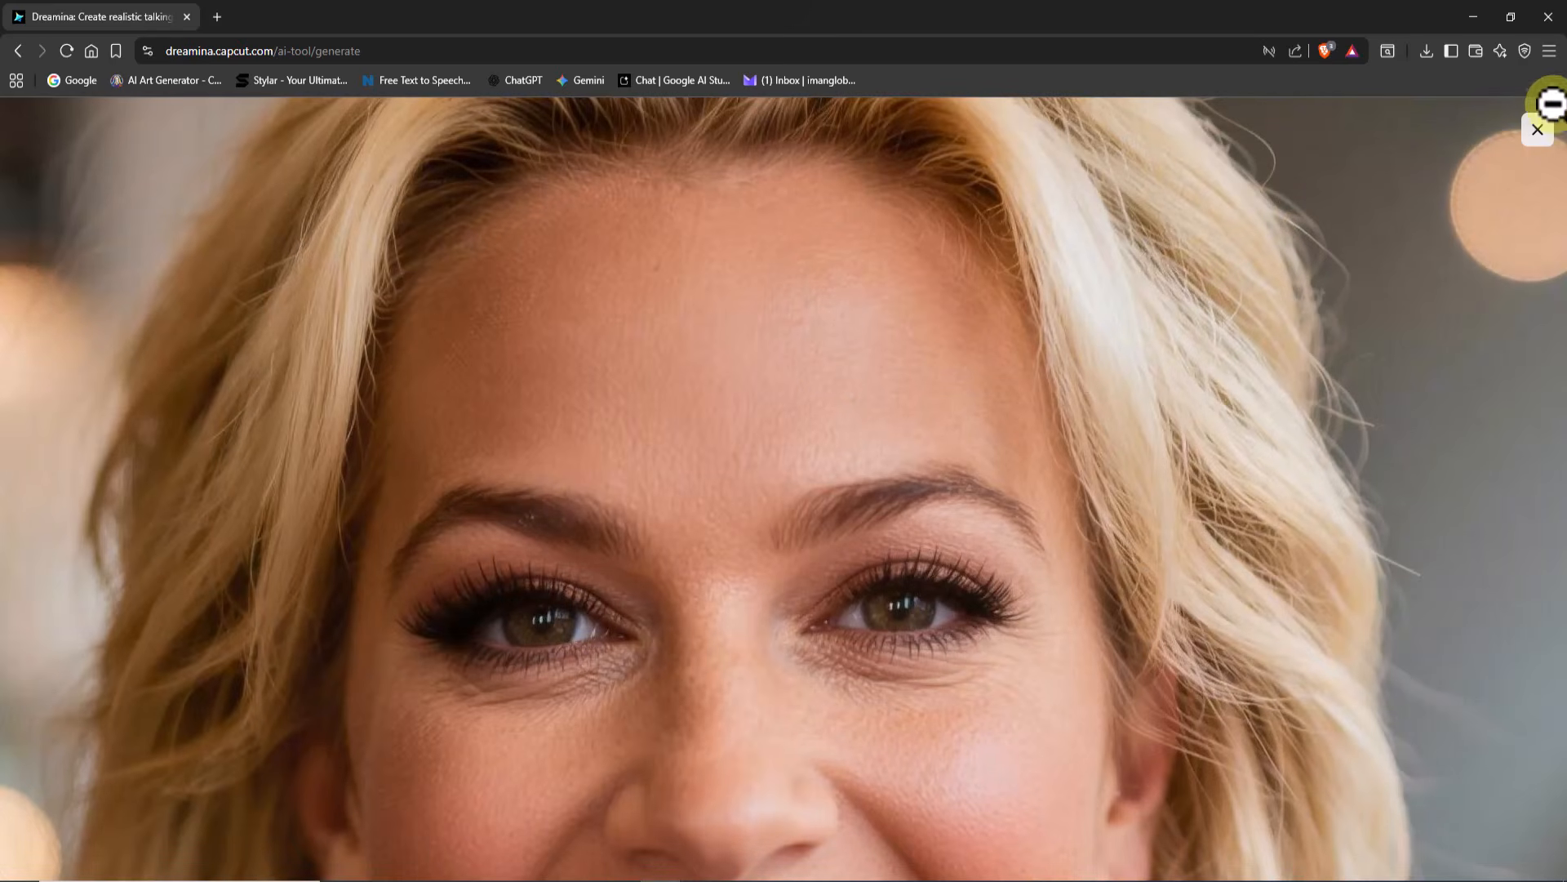
pyautogui.click(1538, 130)
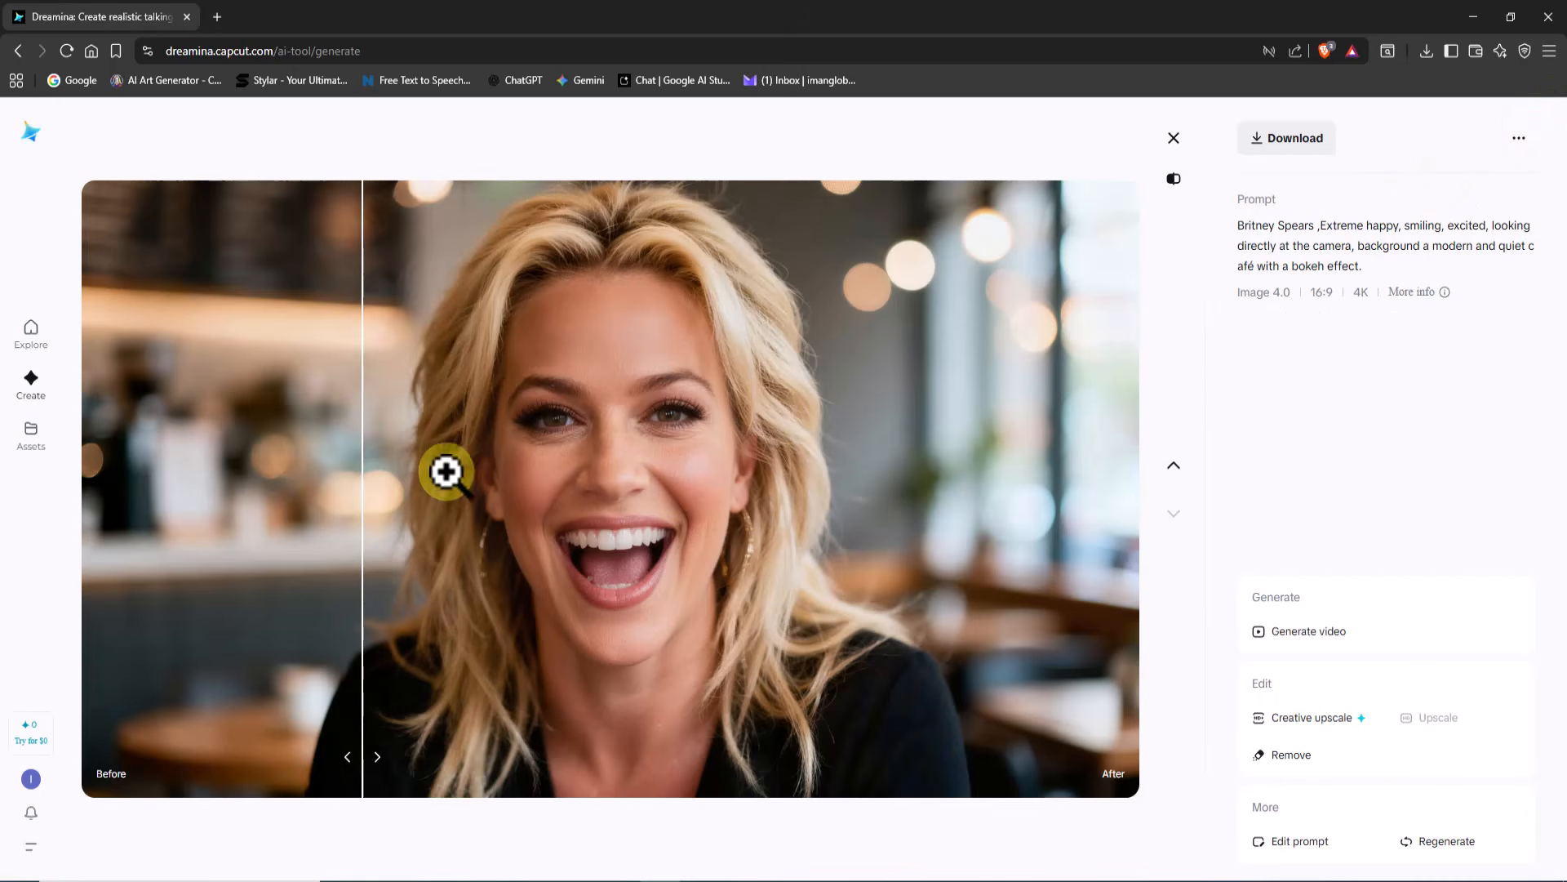
pyautogui.moveTo(363, 471); pyautogui.dragTo(1076, 469)
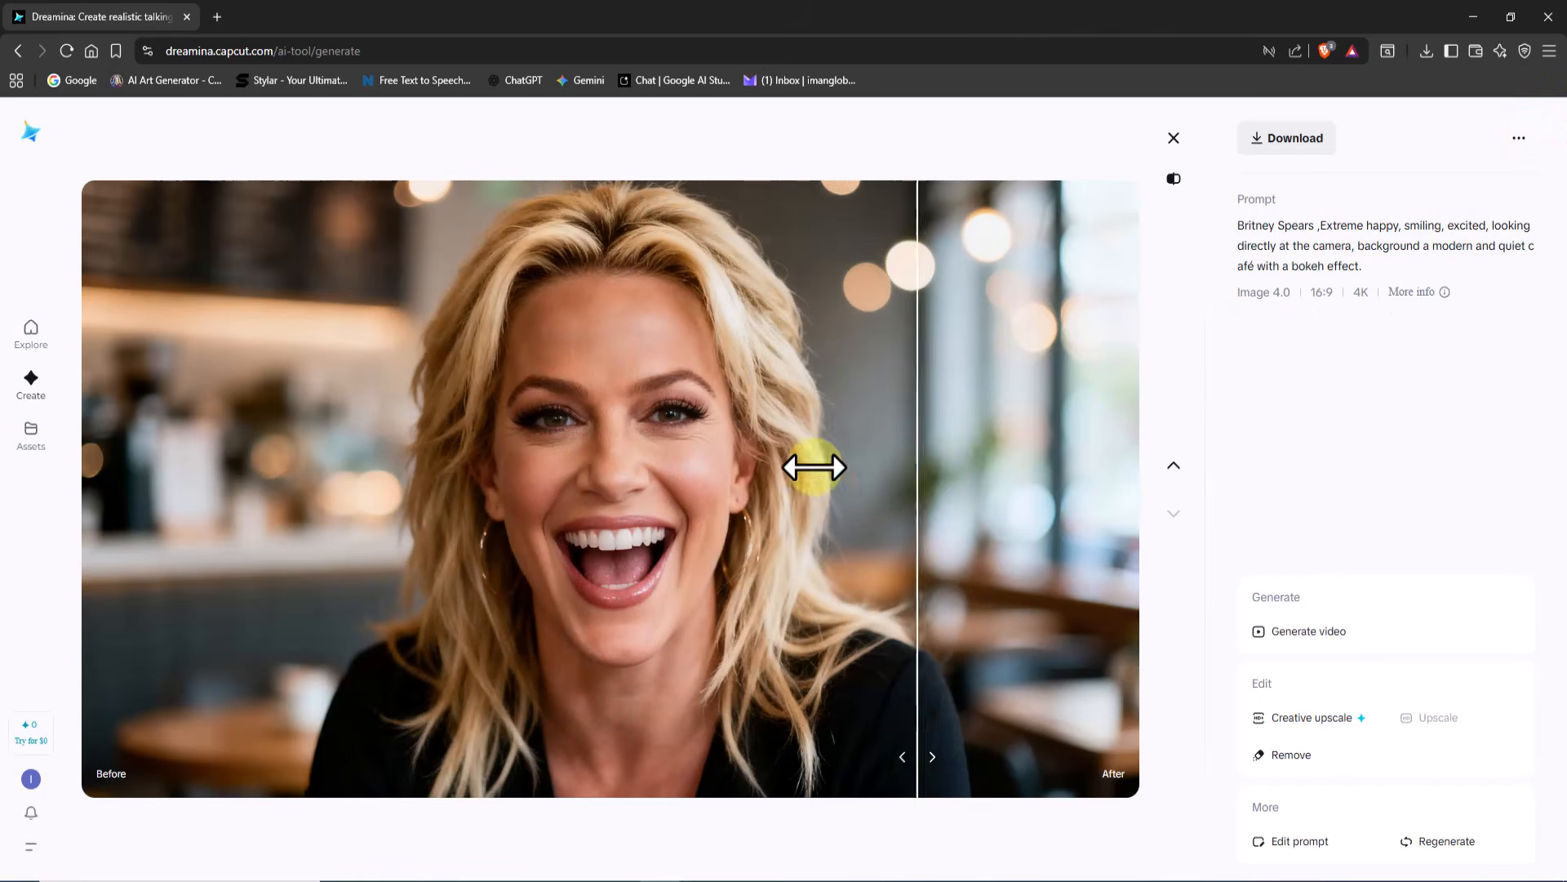
pyautogui.moveTo(814, 467); pyautogui.dragTo(748, 465)
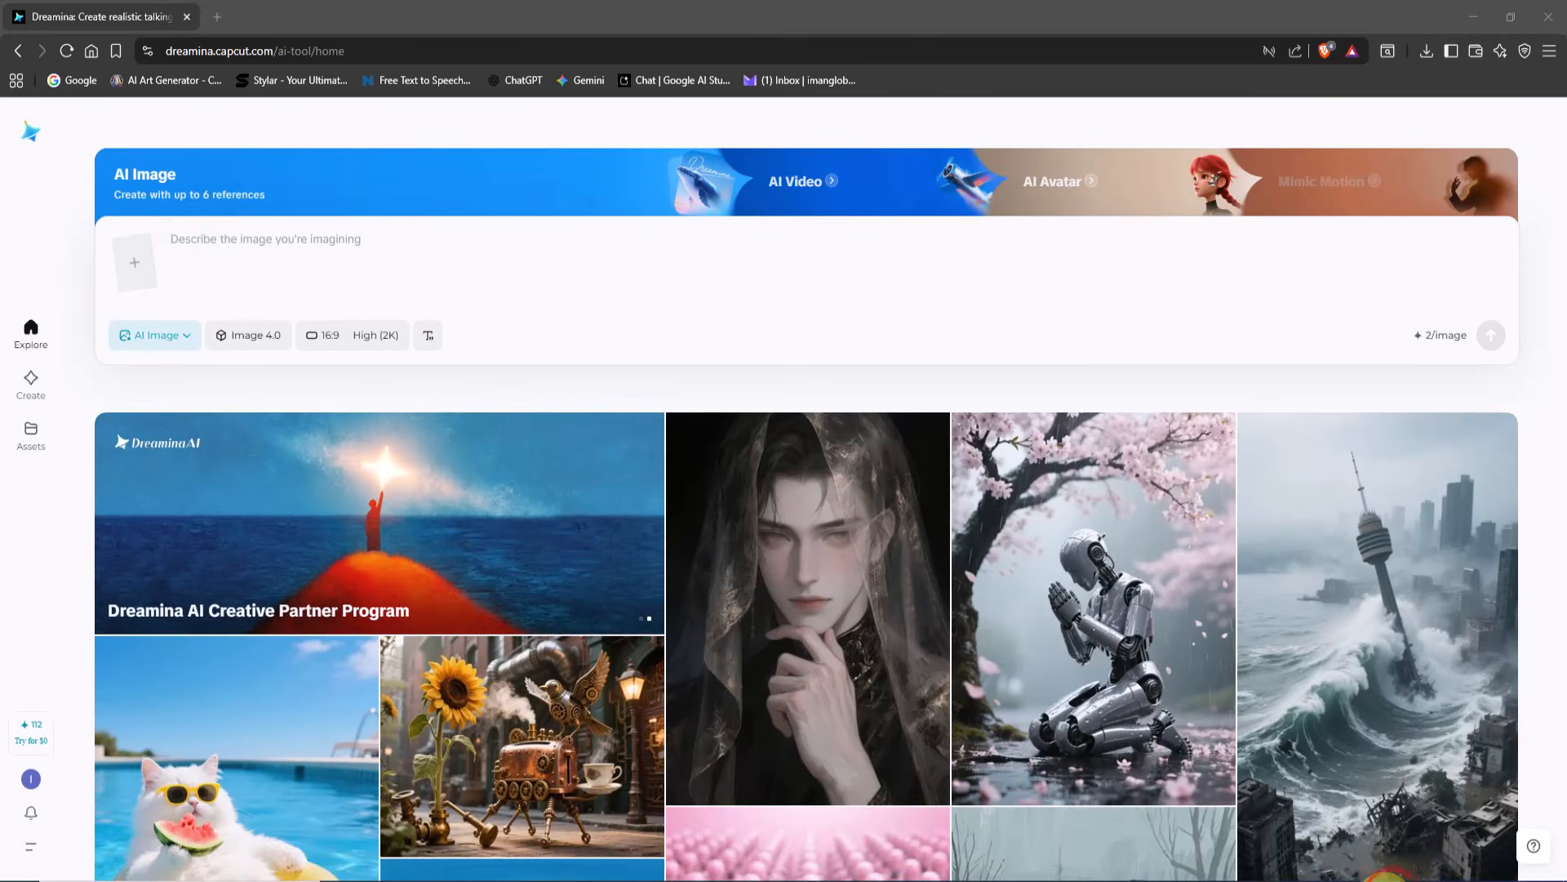
# Generate images from the pasted cyberpunk 2095 Lamborghini-style supercar prompt with Image 4.0 at 16:9 and open the first result
pyautogui.rightClick(251, 257)
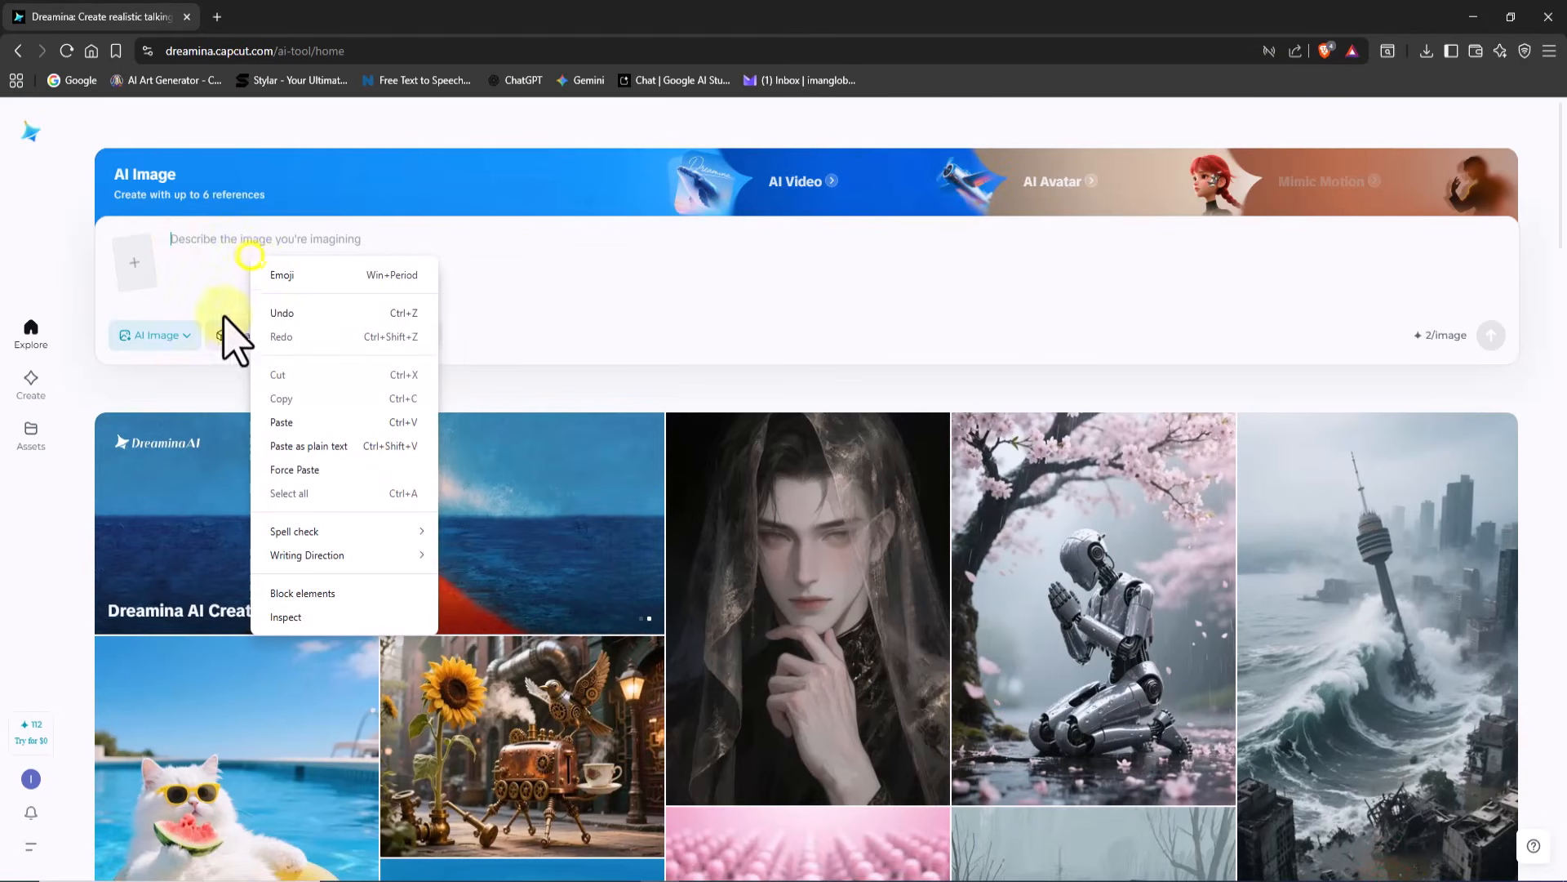
pyautogui.click(325, 421)
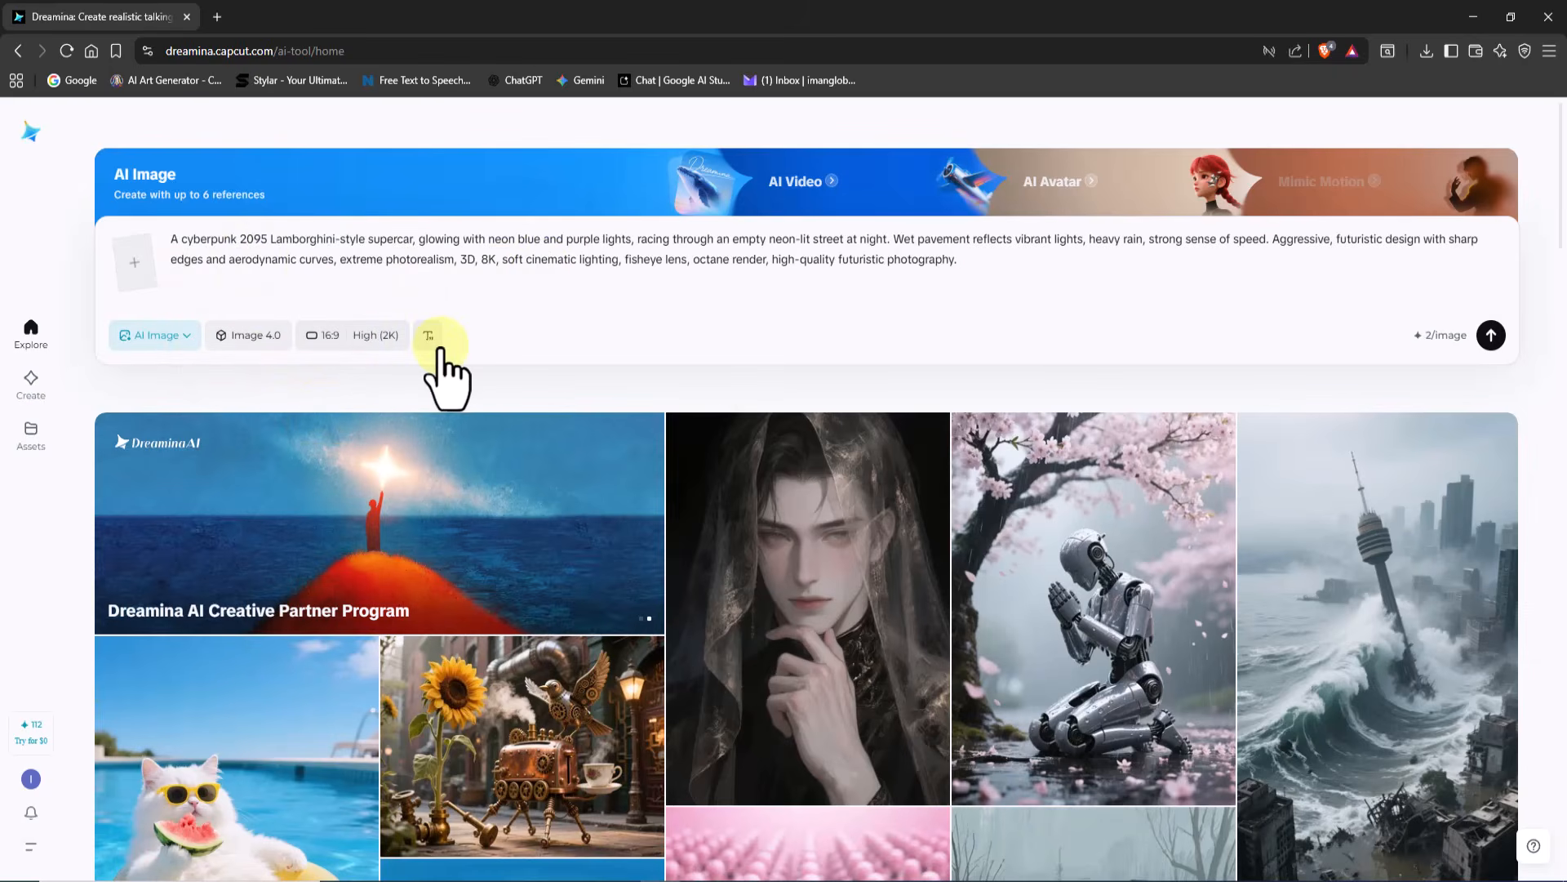
pyautogui.click(1490, 335)
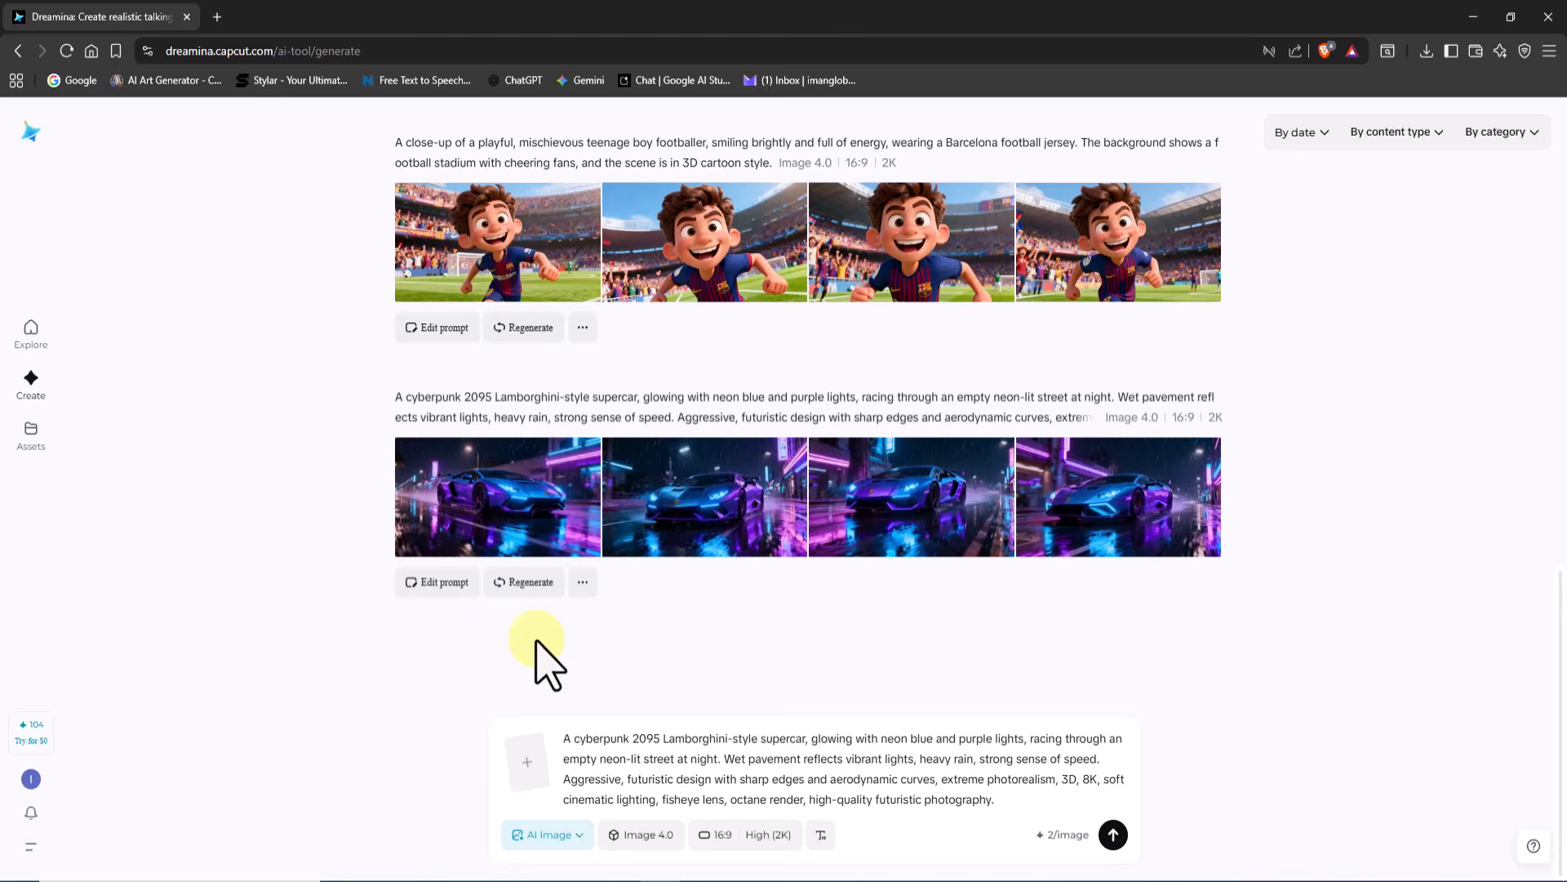
pyautogui.click(459, 498)
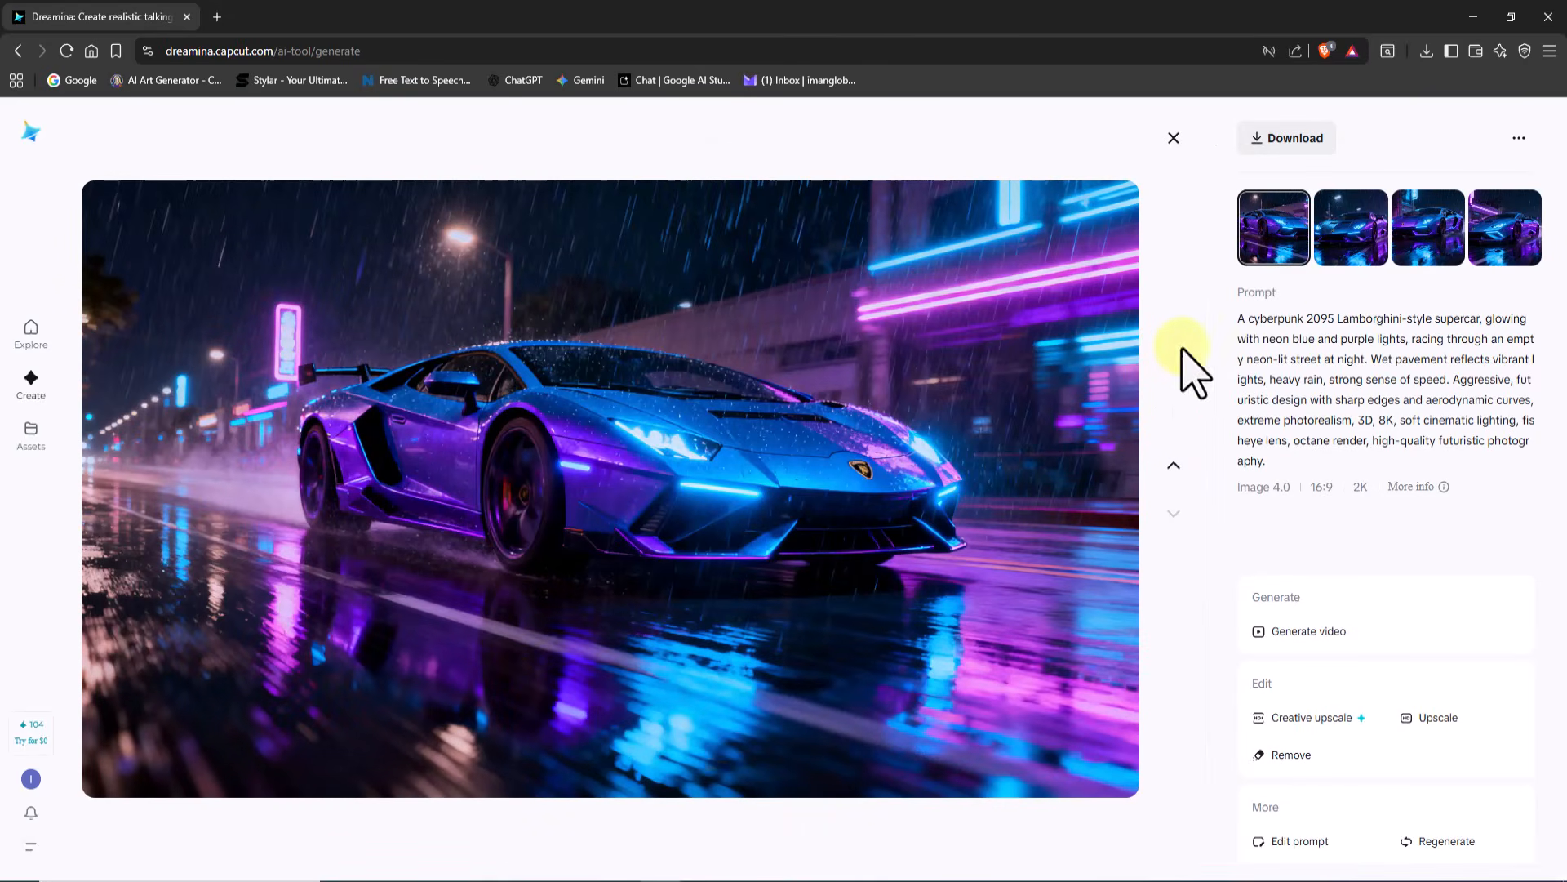
# View the second, third and fourth generated supercar images in turn and close the image viewer
pyautogui.click(1339, 238)
pyautogui.click(1439, 230)
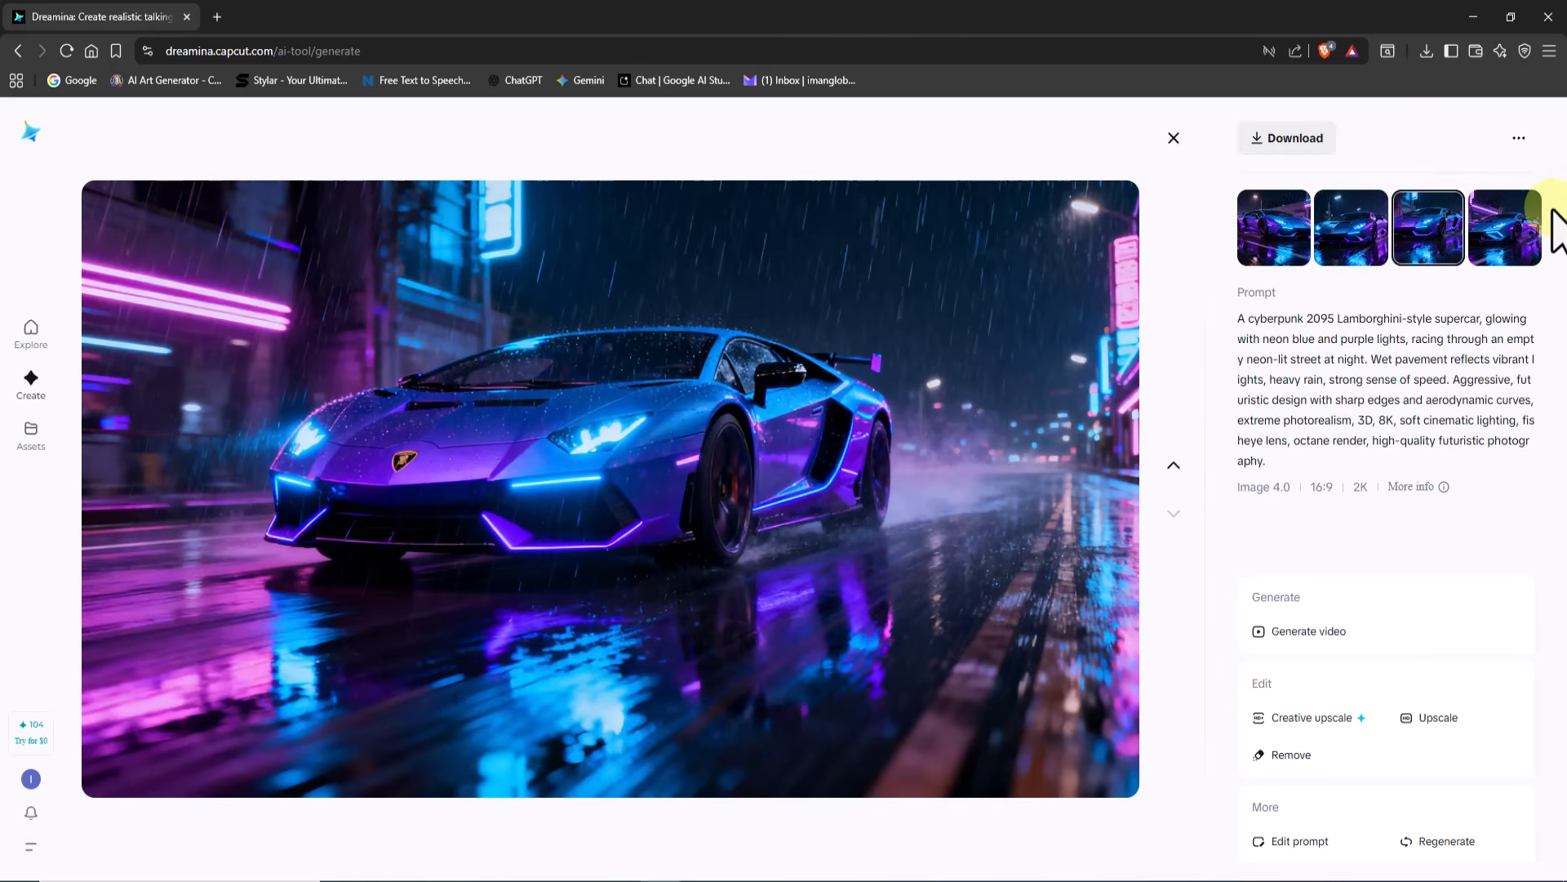
pyautogui.click(1505, 221)
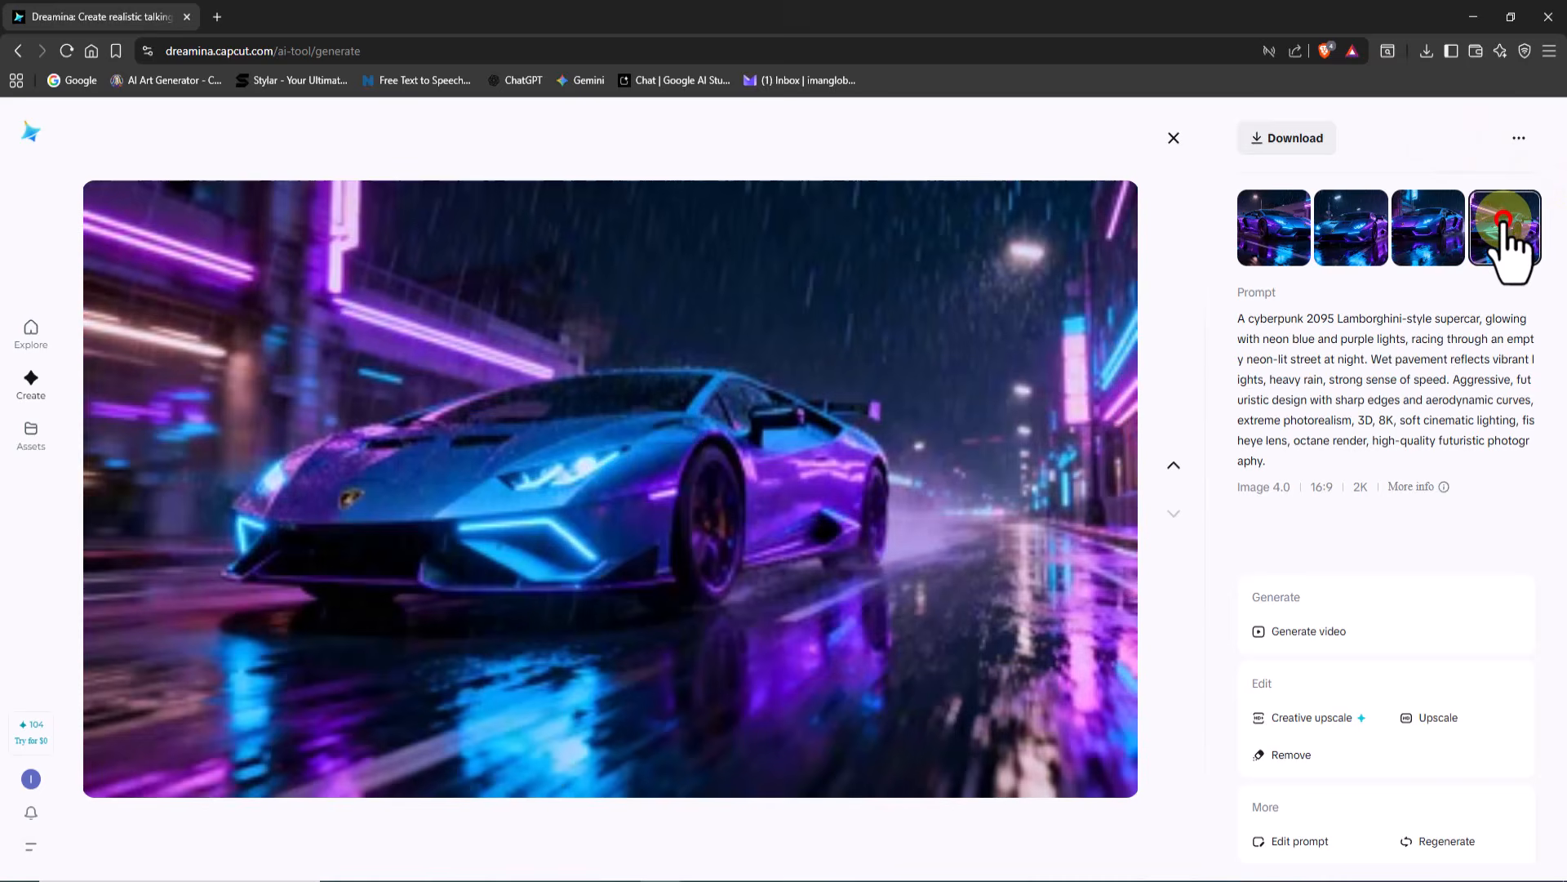
pyautogui.click(1173, 138)
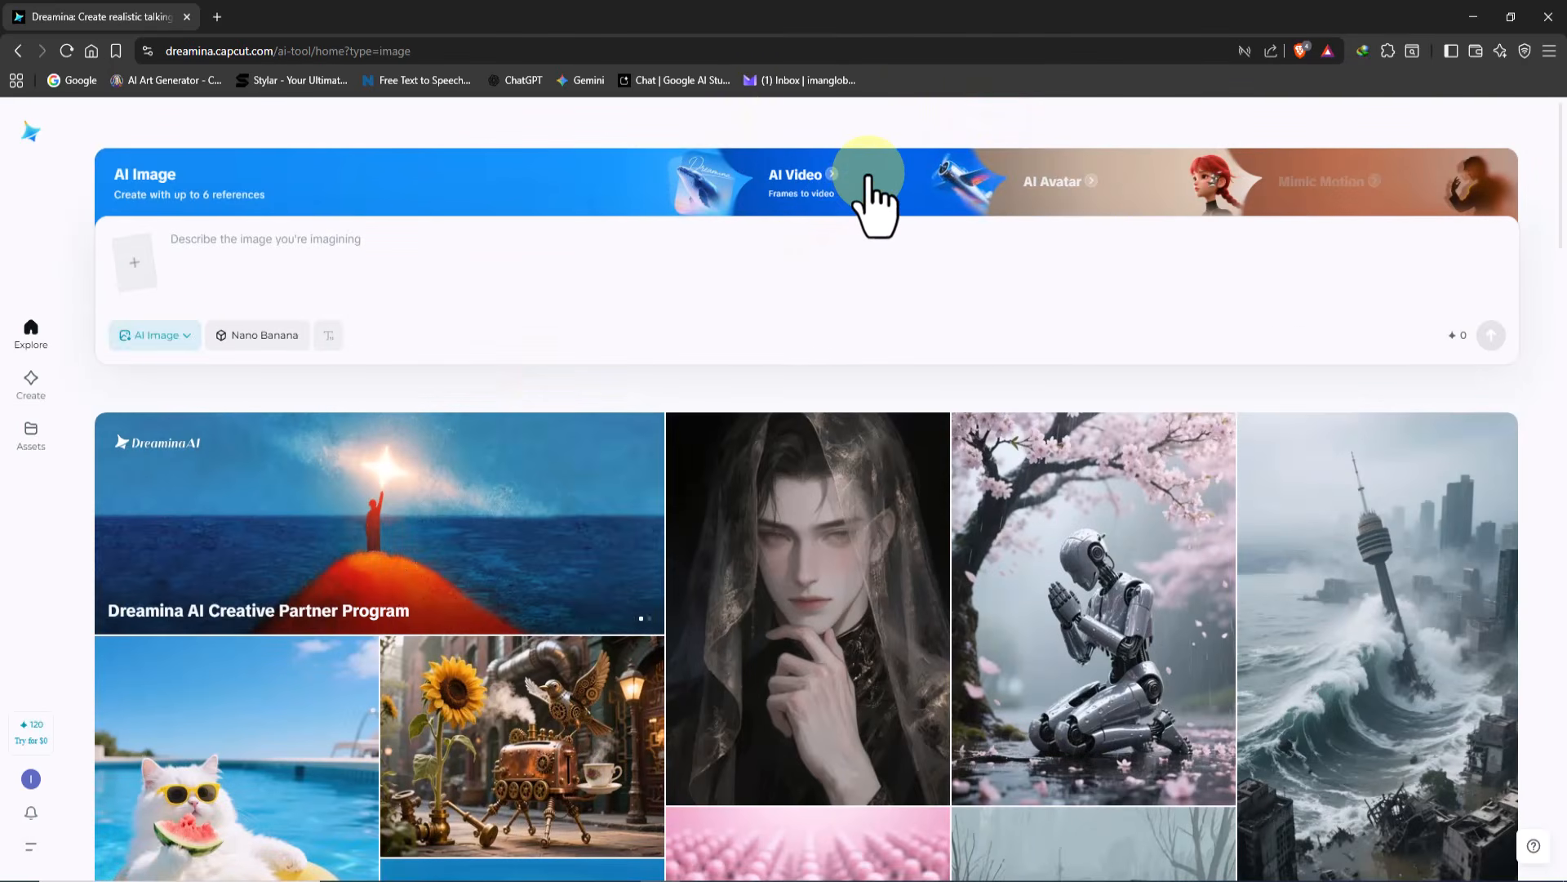
# Switch to AI Video and paste the prompt "A green Lamborghini runs at maximum speed on a rainy mountain road. A drone camera shot follows the car"
pyautogui.click(868, 174)
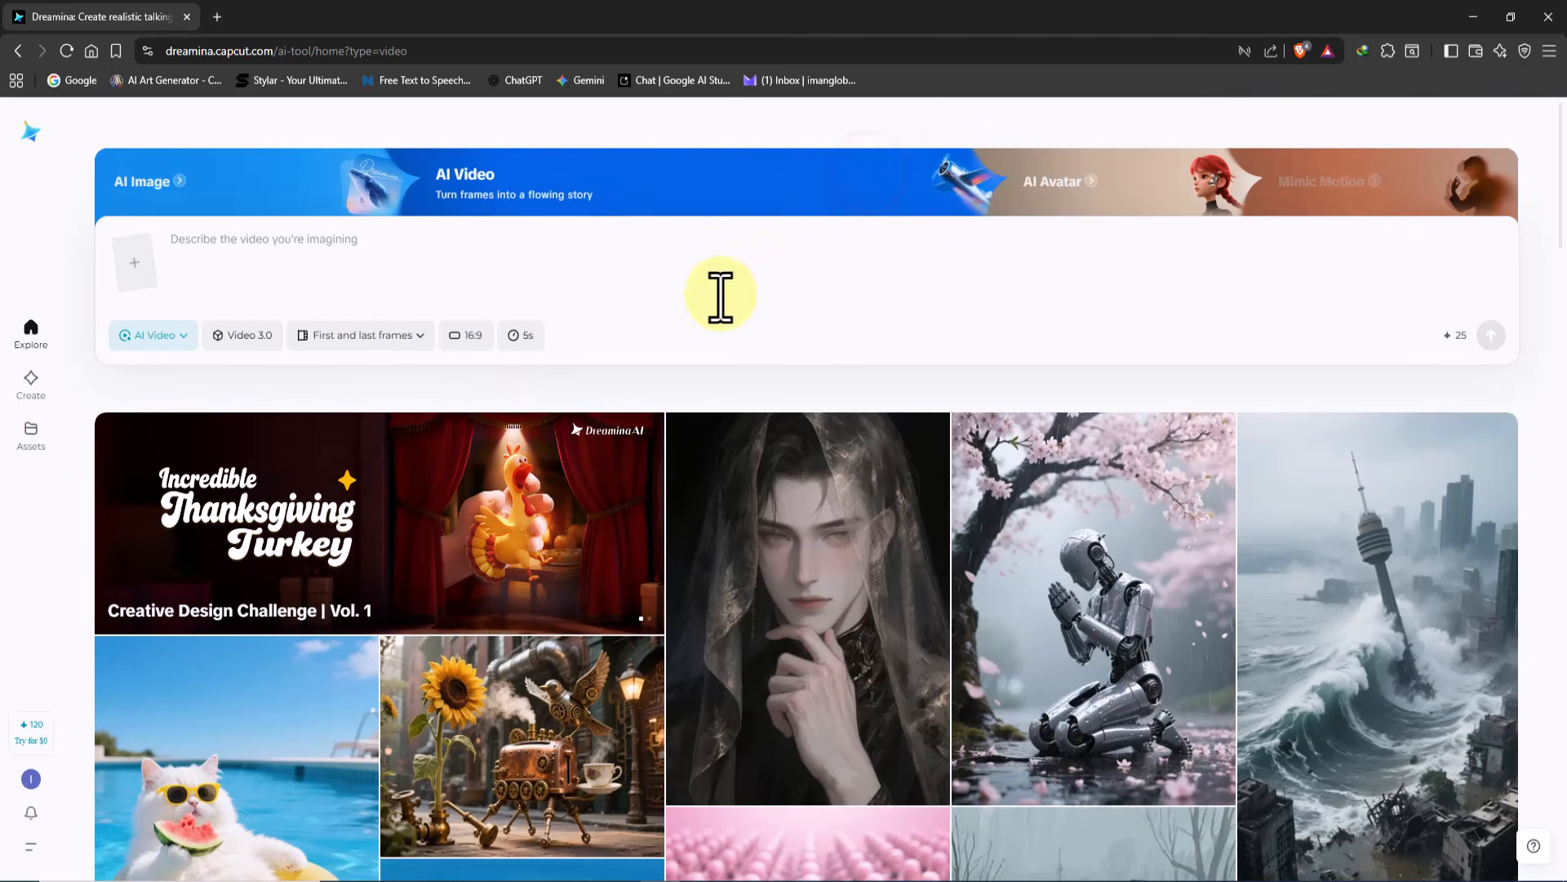
pyautogui.rightClick(192, 247)
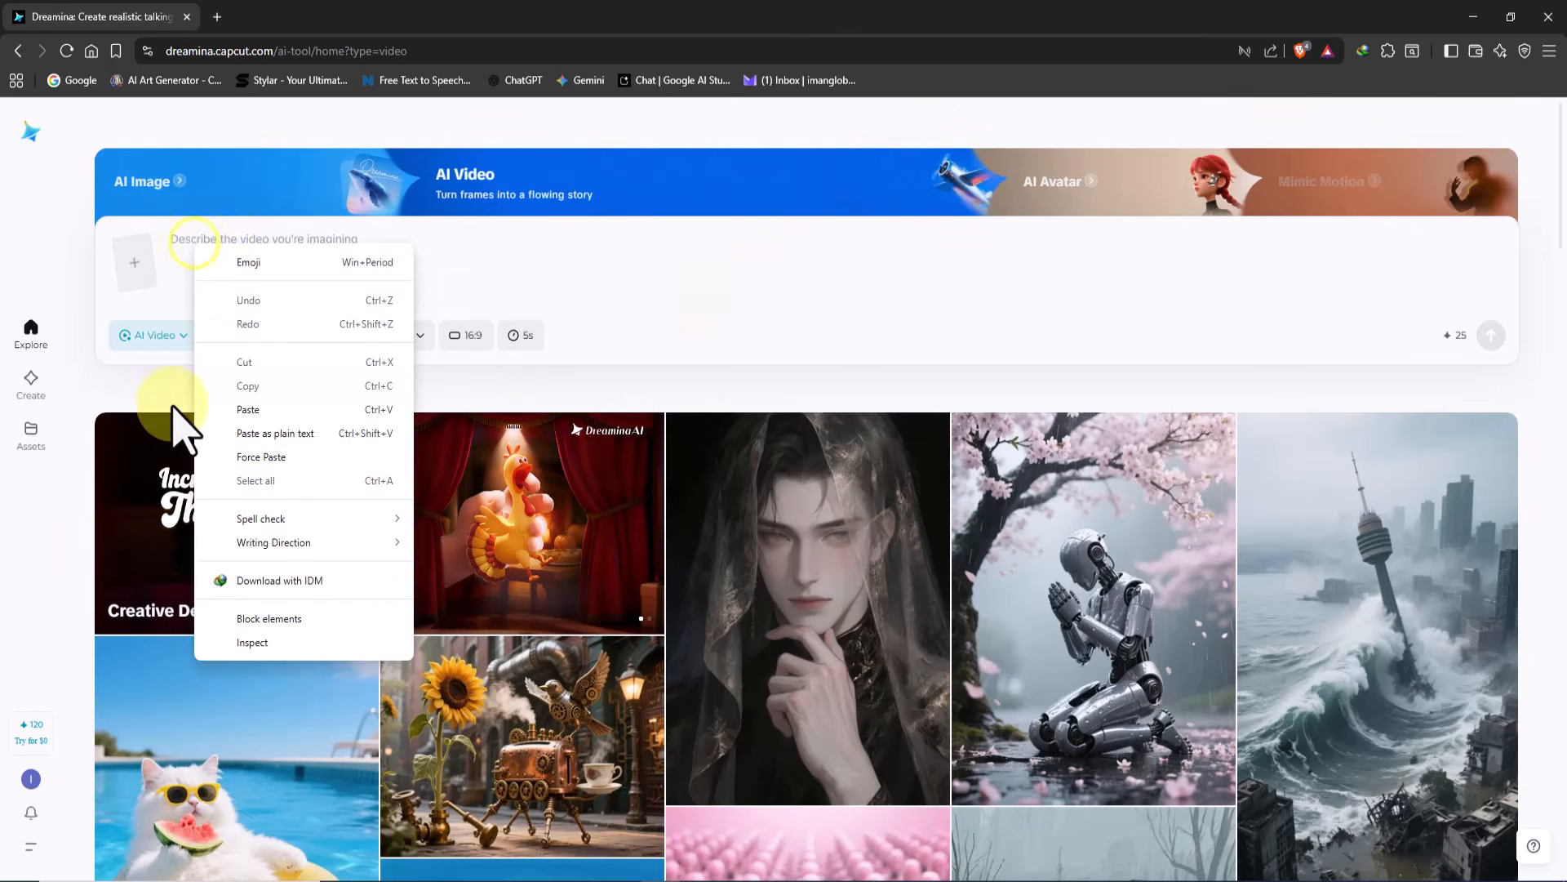
pyautogui.click(266, 409)
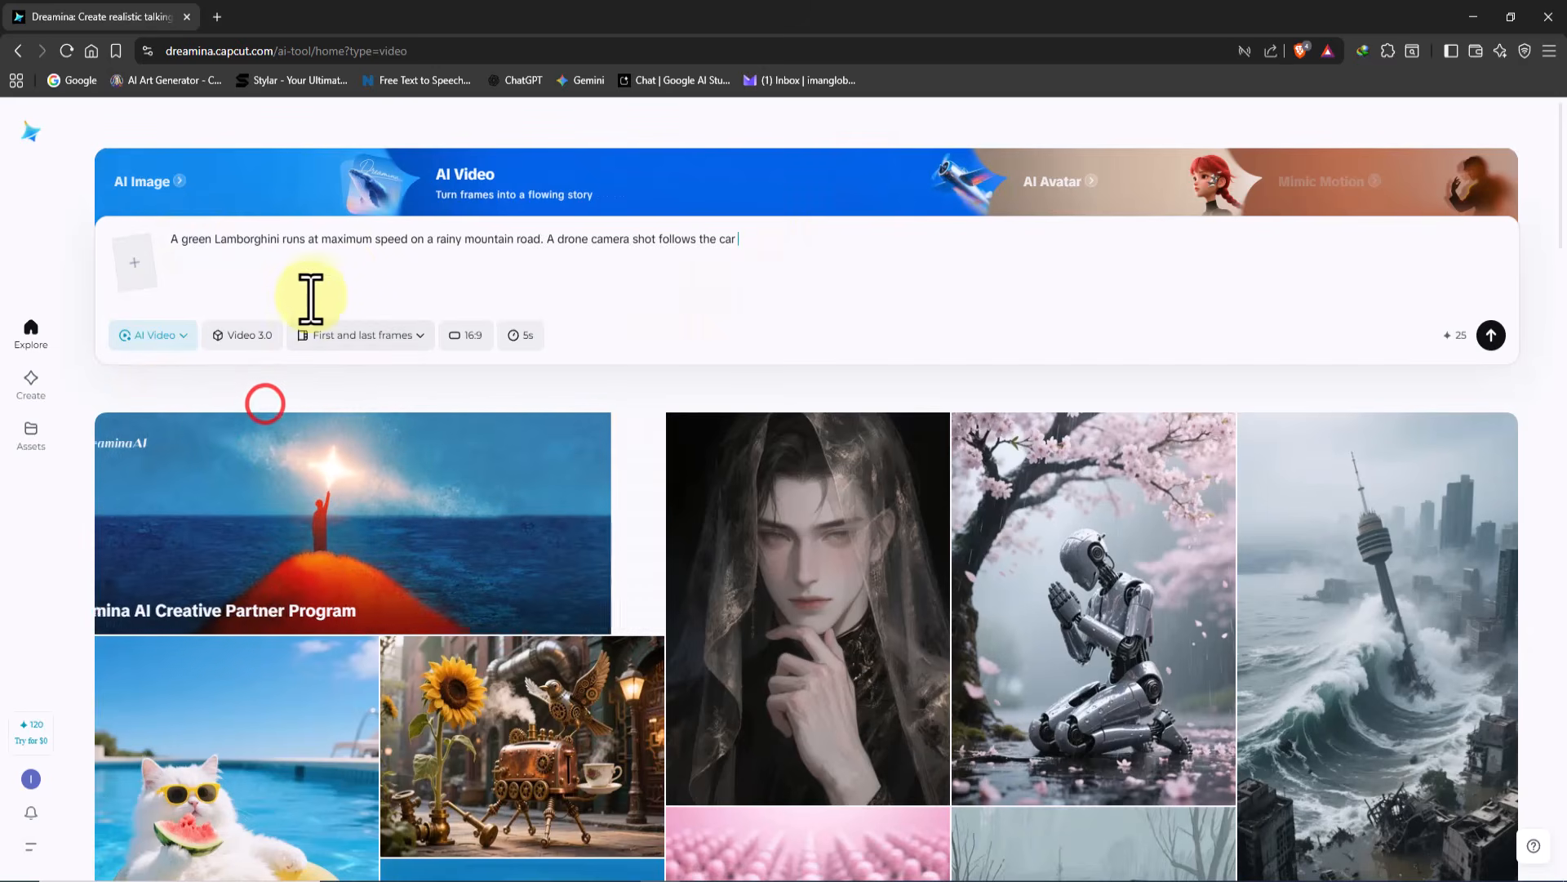
# Generate the green Lamborghini video with Video 3.0, 16:9 aspect ratio and 5s duration, and open the result
pyautogui.click(243, 341)
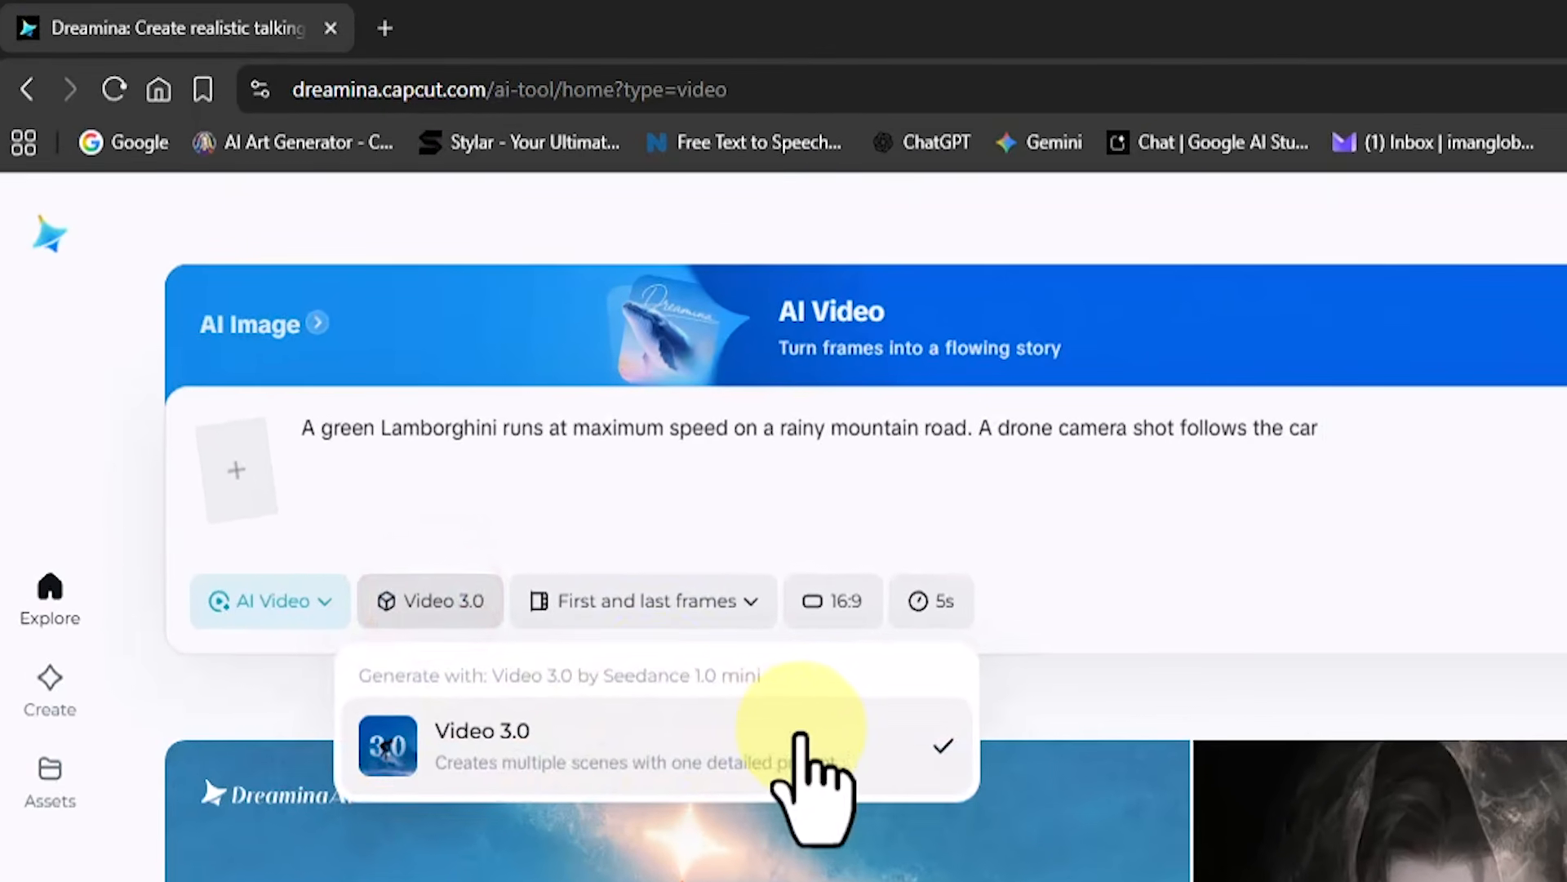
pyautogui.click(449, 596)
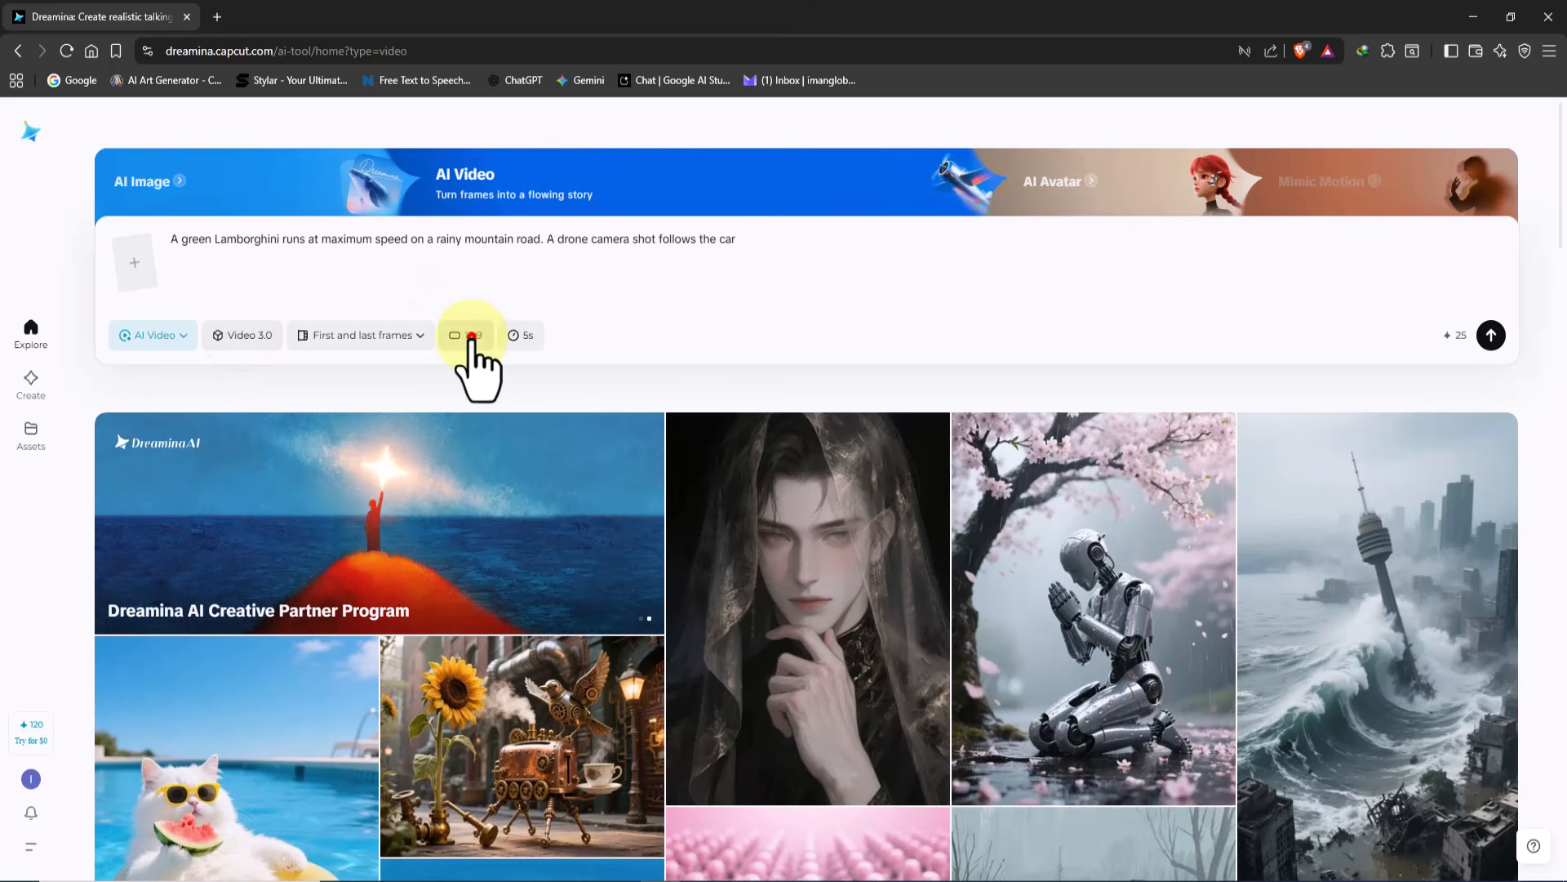
pyautogui.click(471, 337)
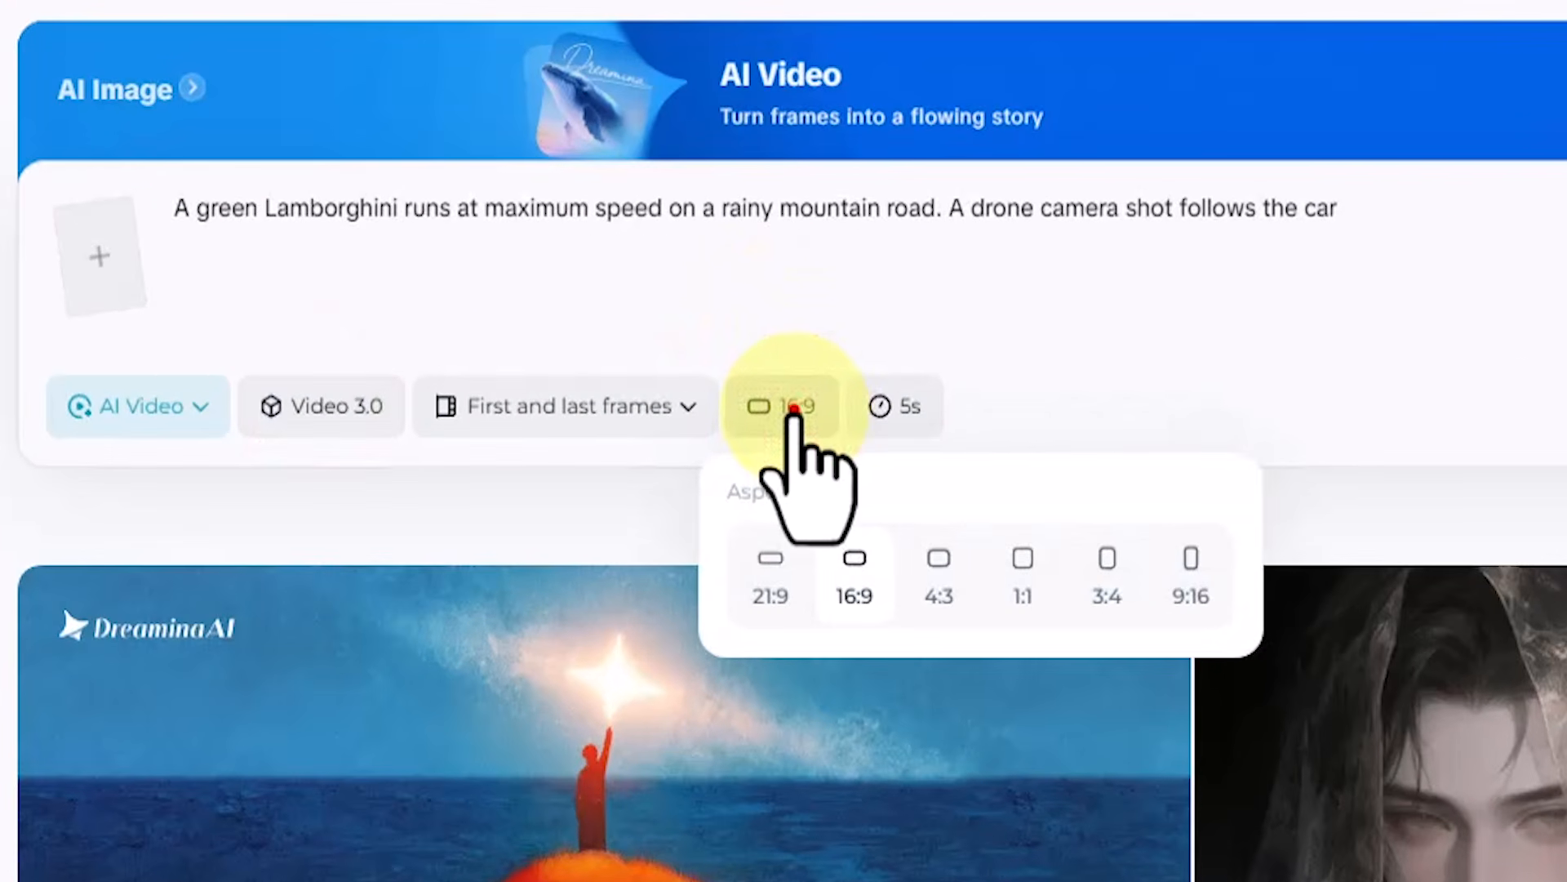
pyautogui.click(794, 408)
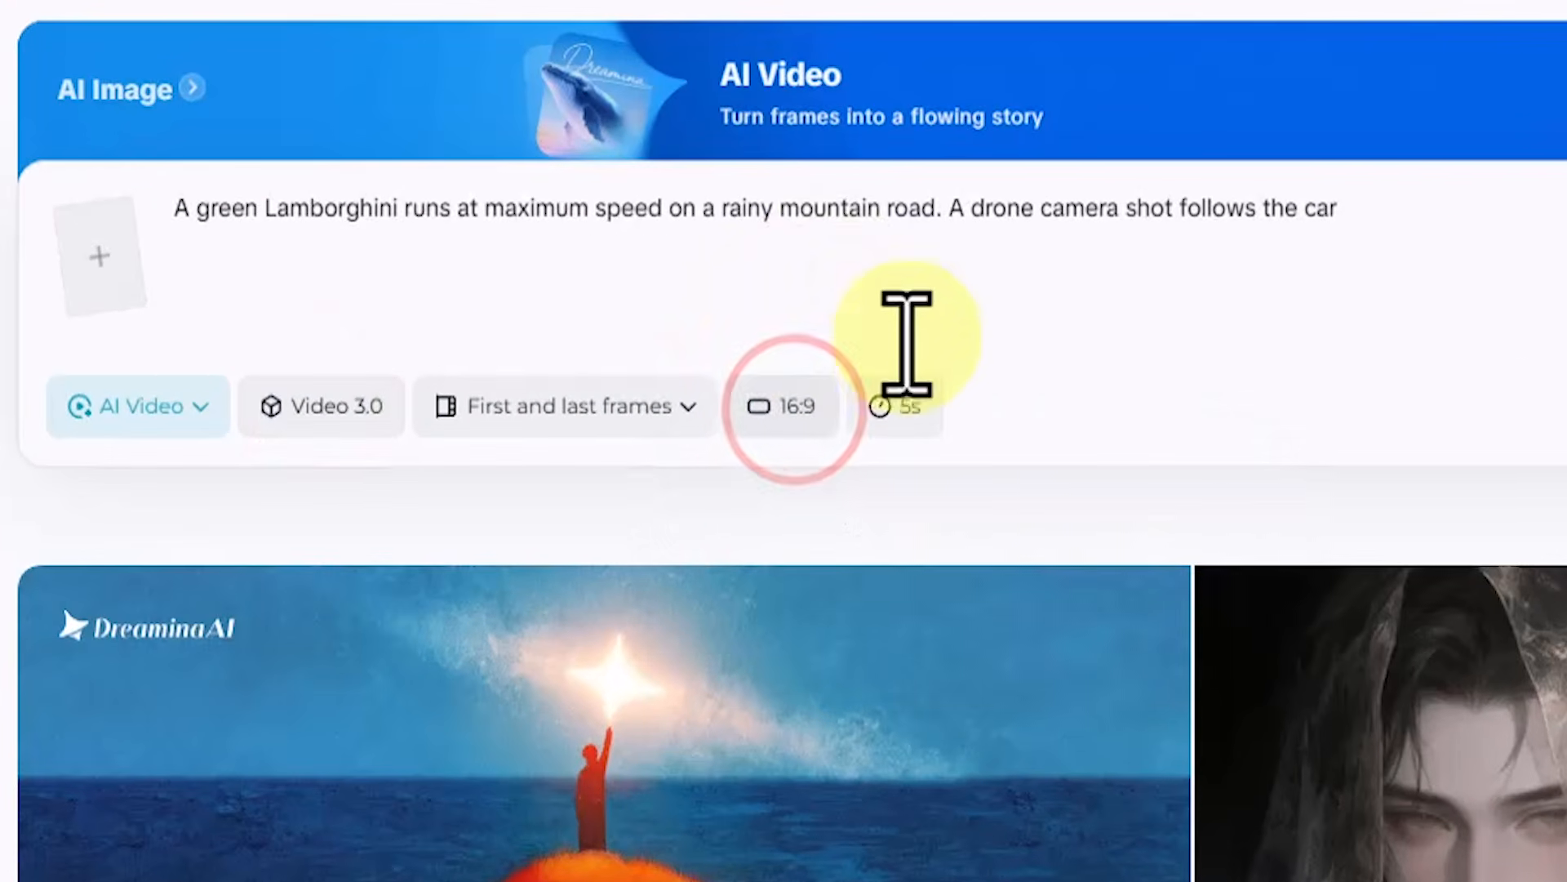
pyautogui.click(902, 406)
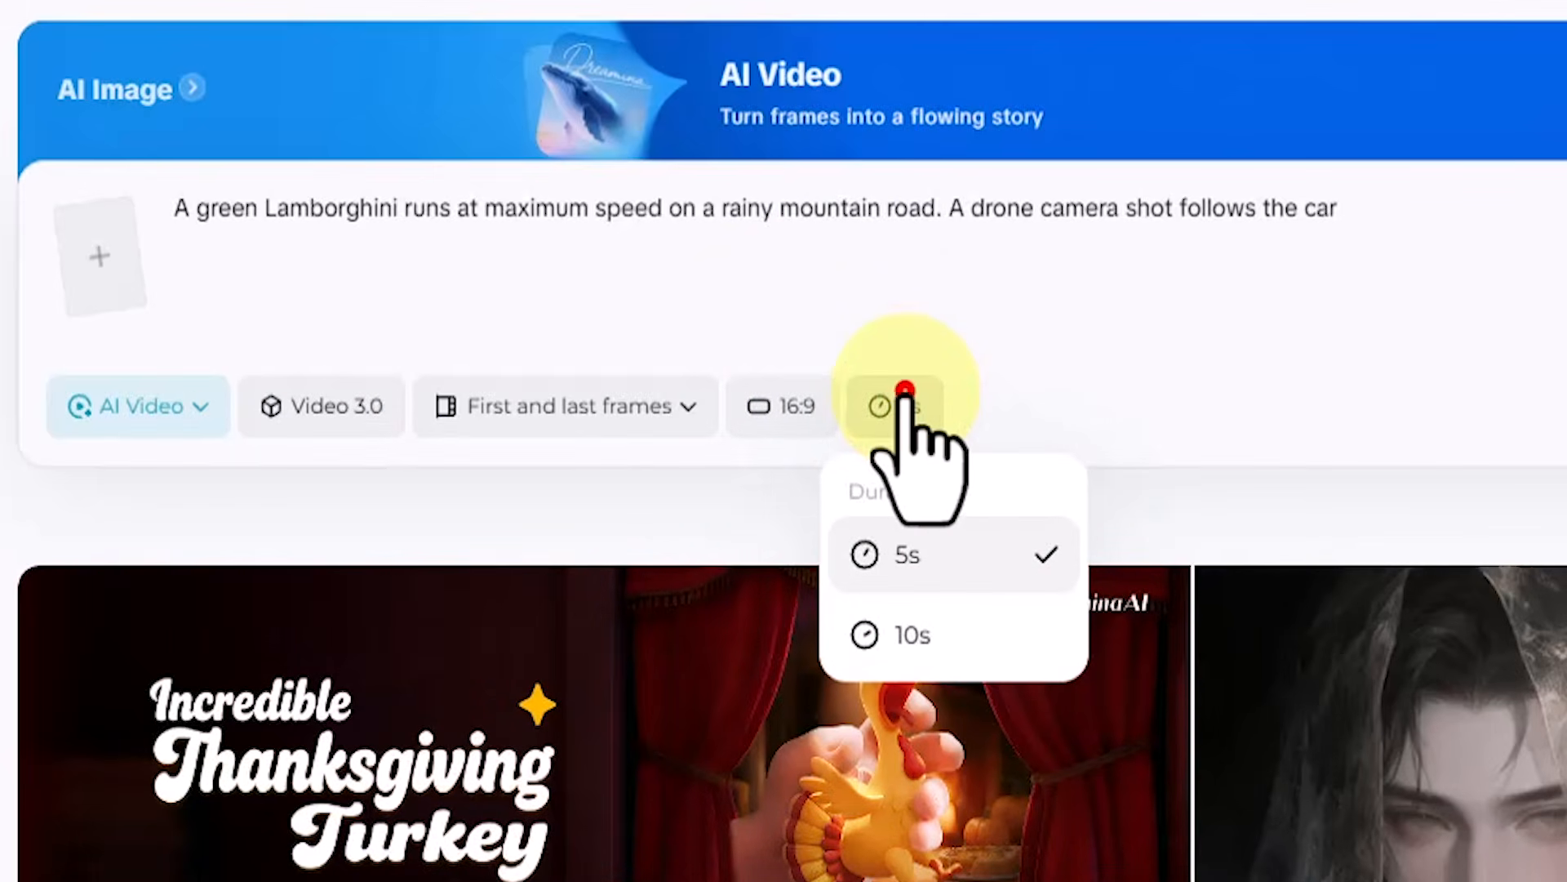
pyautogui.click(904, 392)
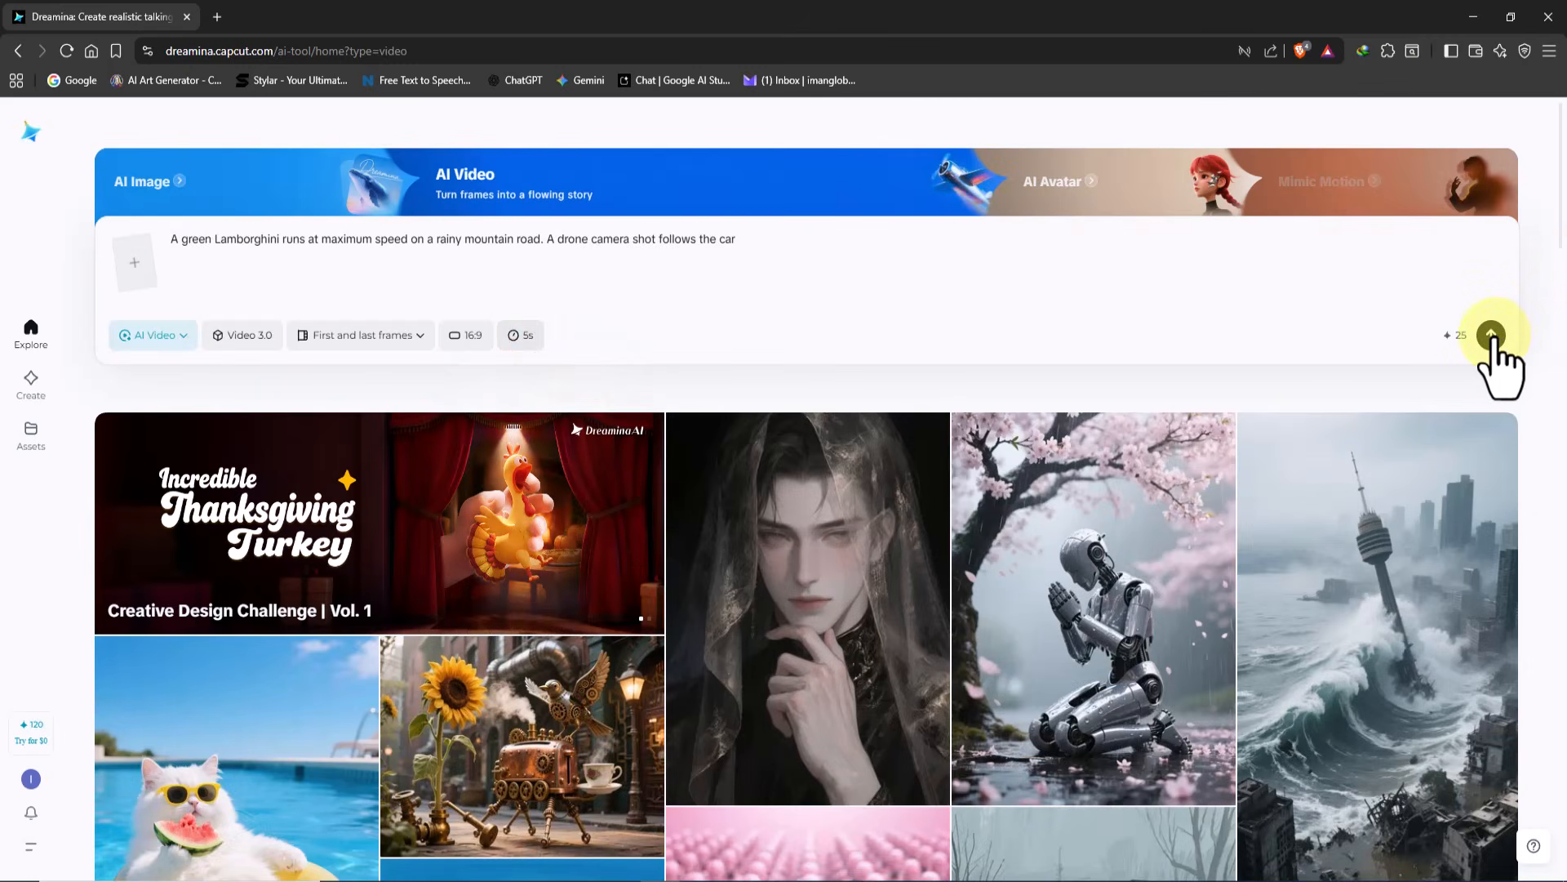
pyautogui.click(1491, 335)
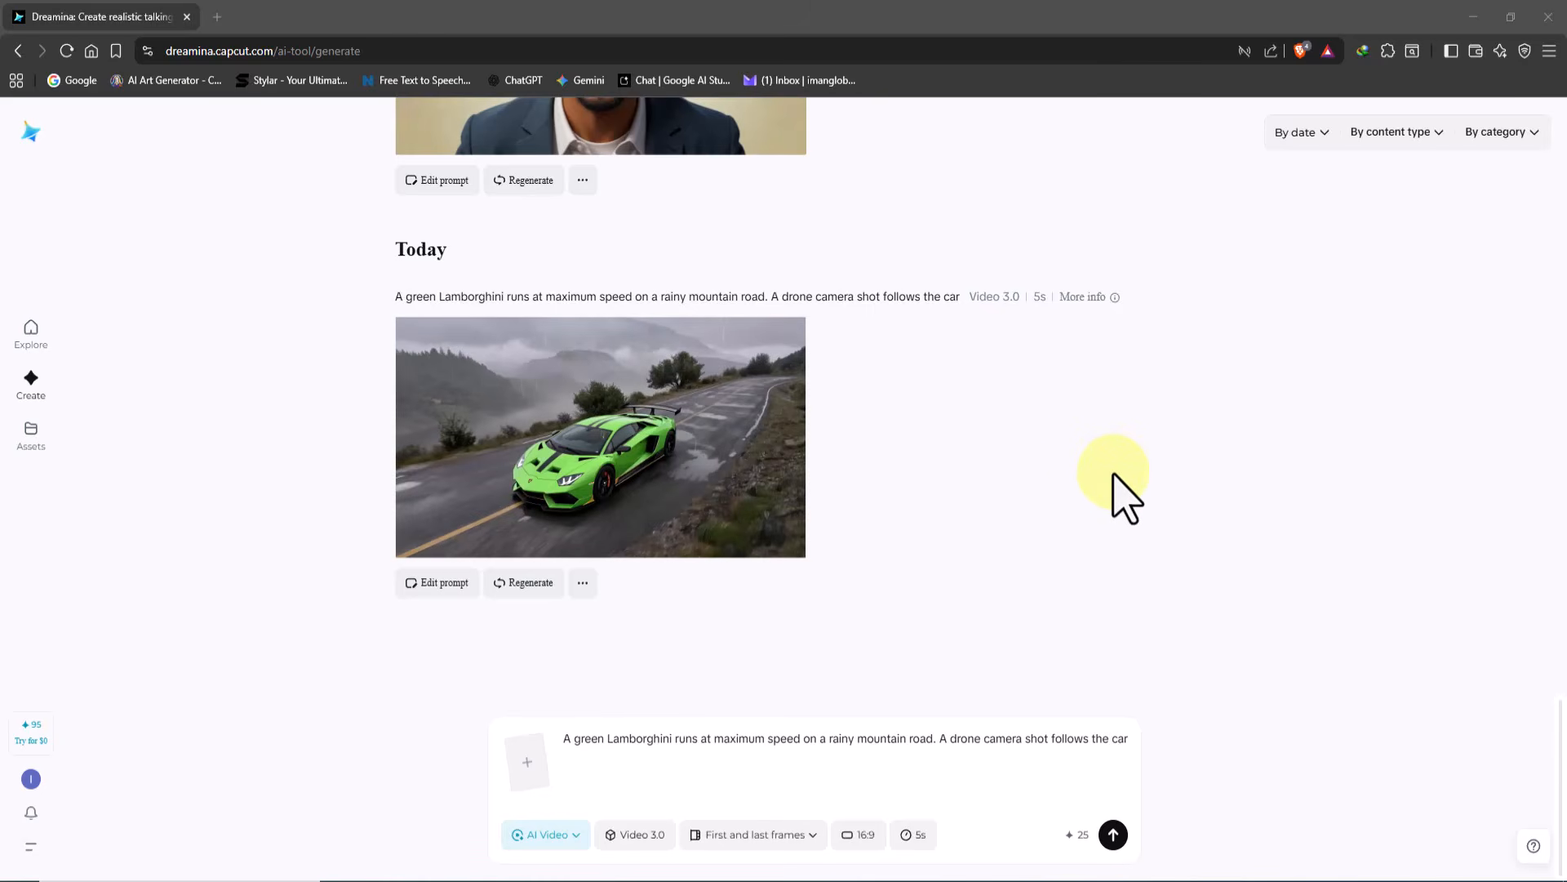
pyautogui.click(752, 515)
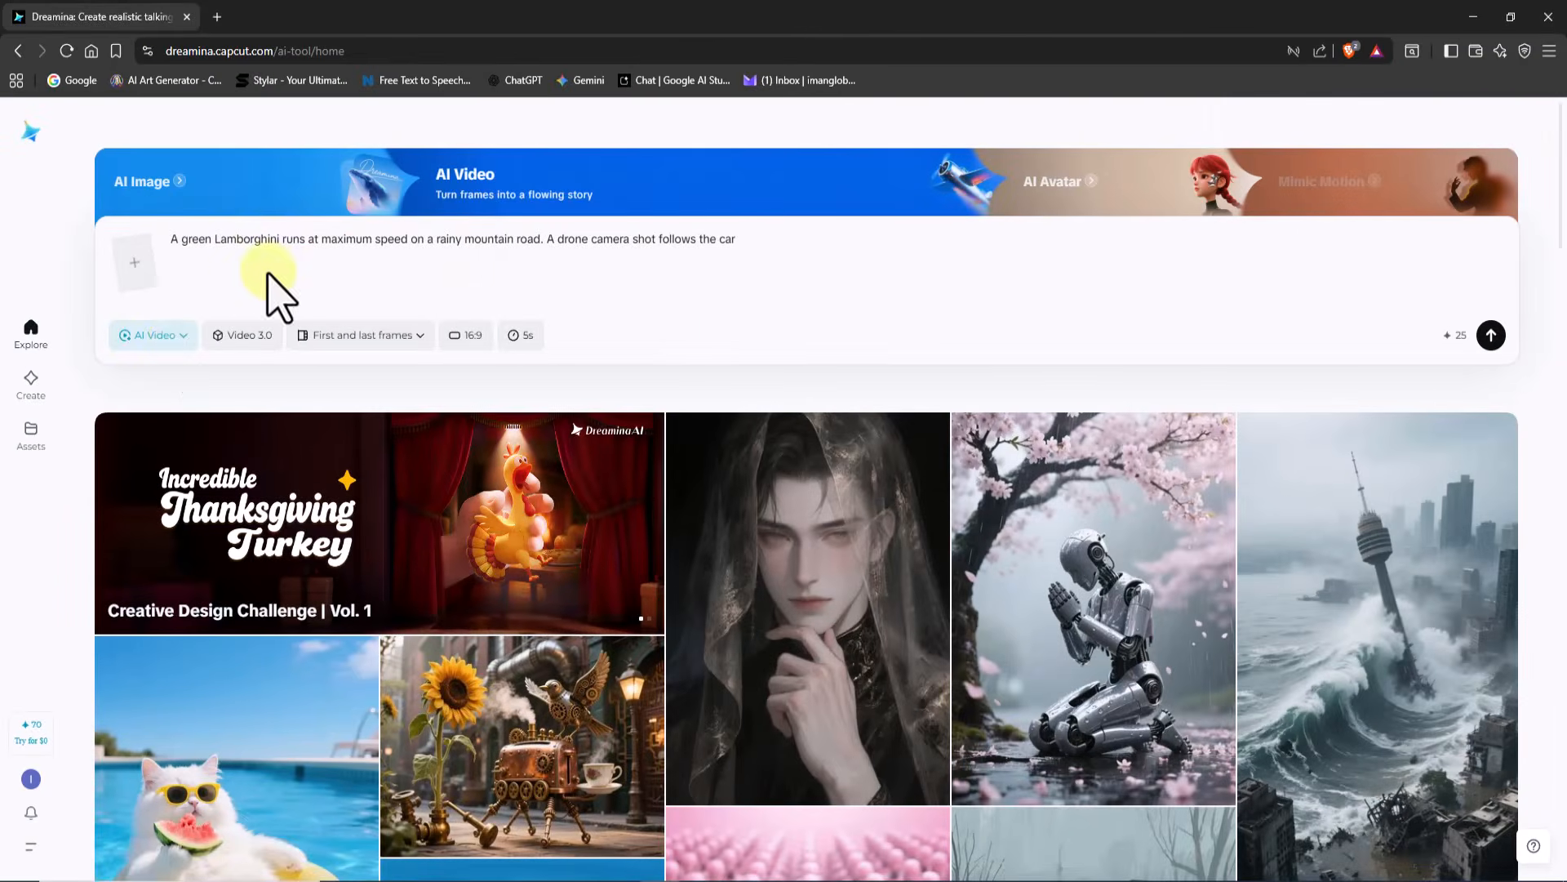
# Switch to AI Avatar and upload the Joker portrait Image_fx-(5)-copy.jpg as avatar and 01.mp3 as its speech audio
pyautogui.click(183, 346)
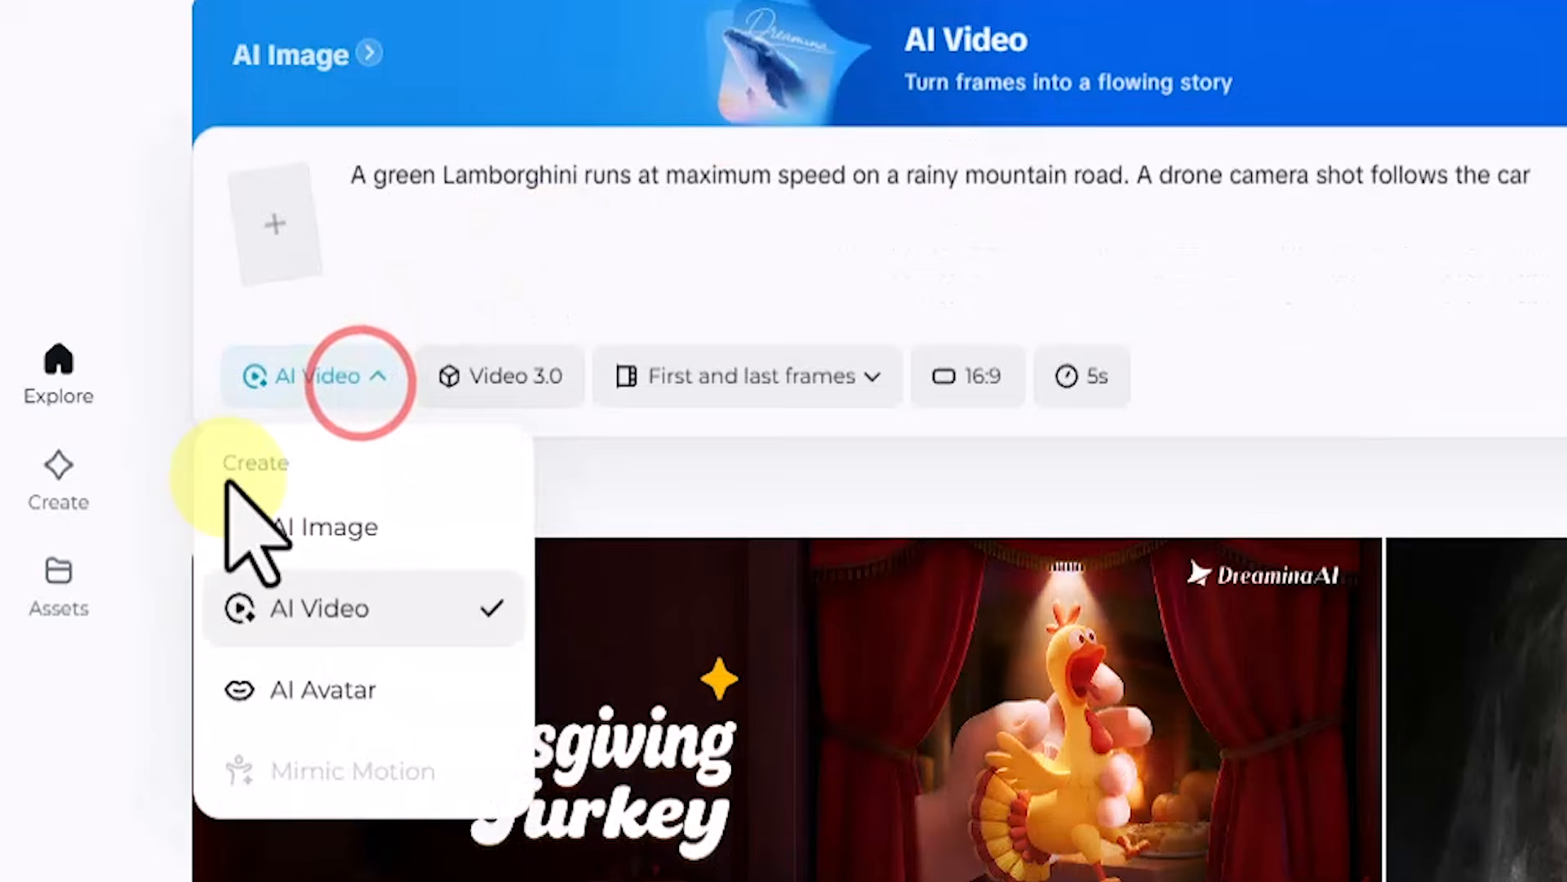
pyautogui.click(453, 689)
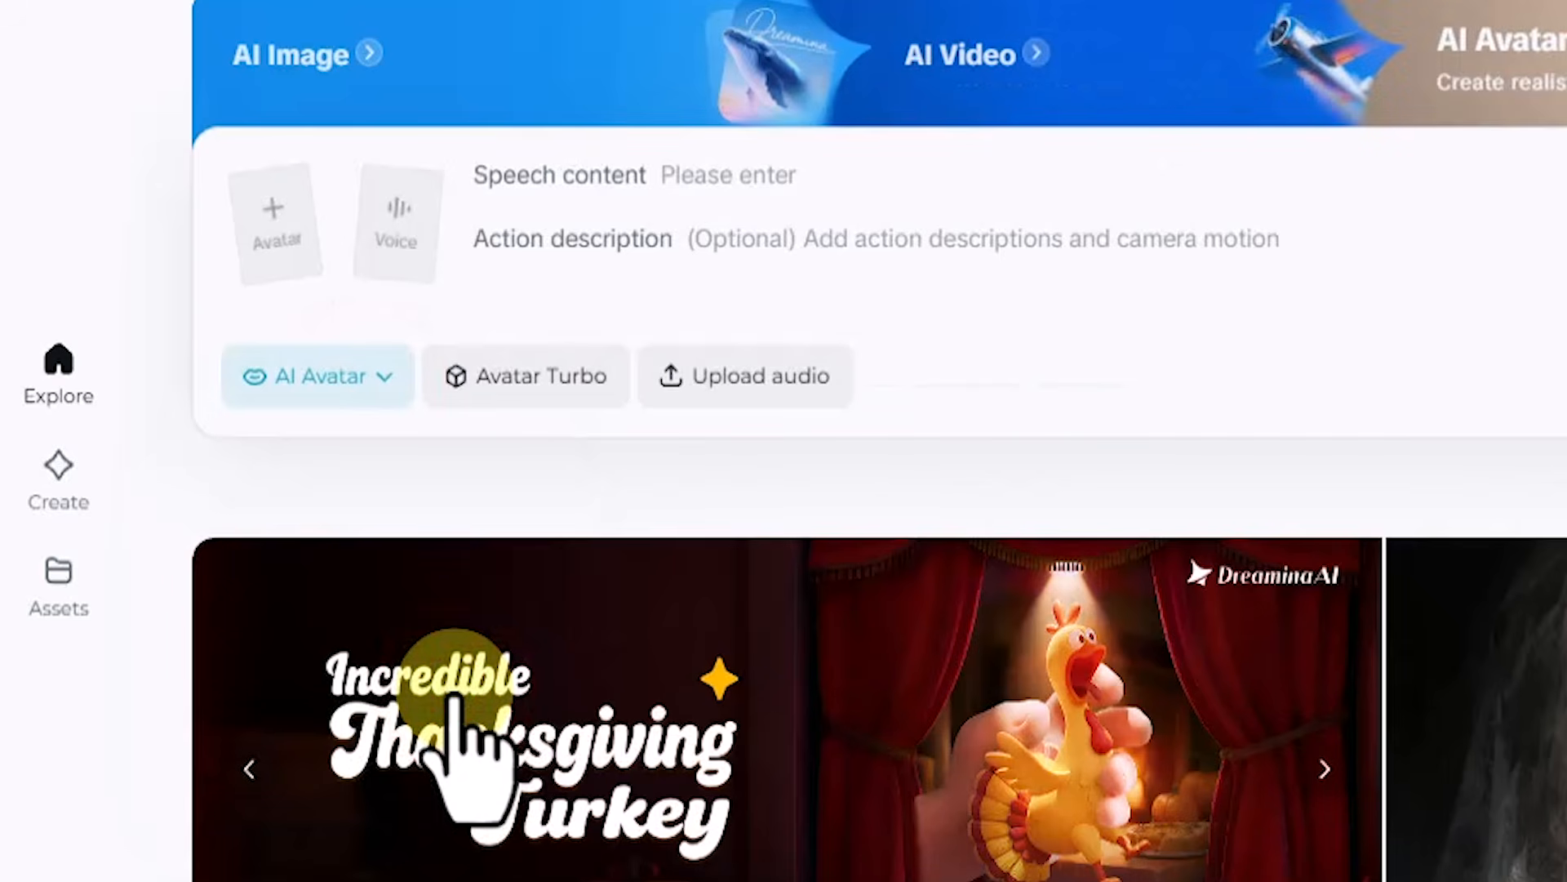
pyautogui.click(265, 244)
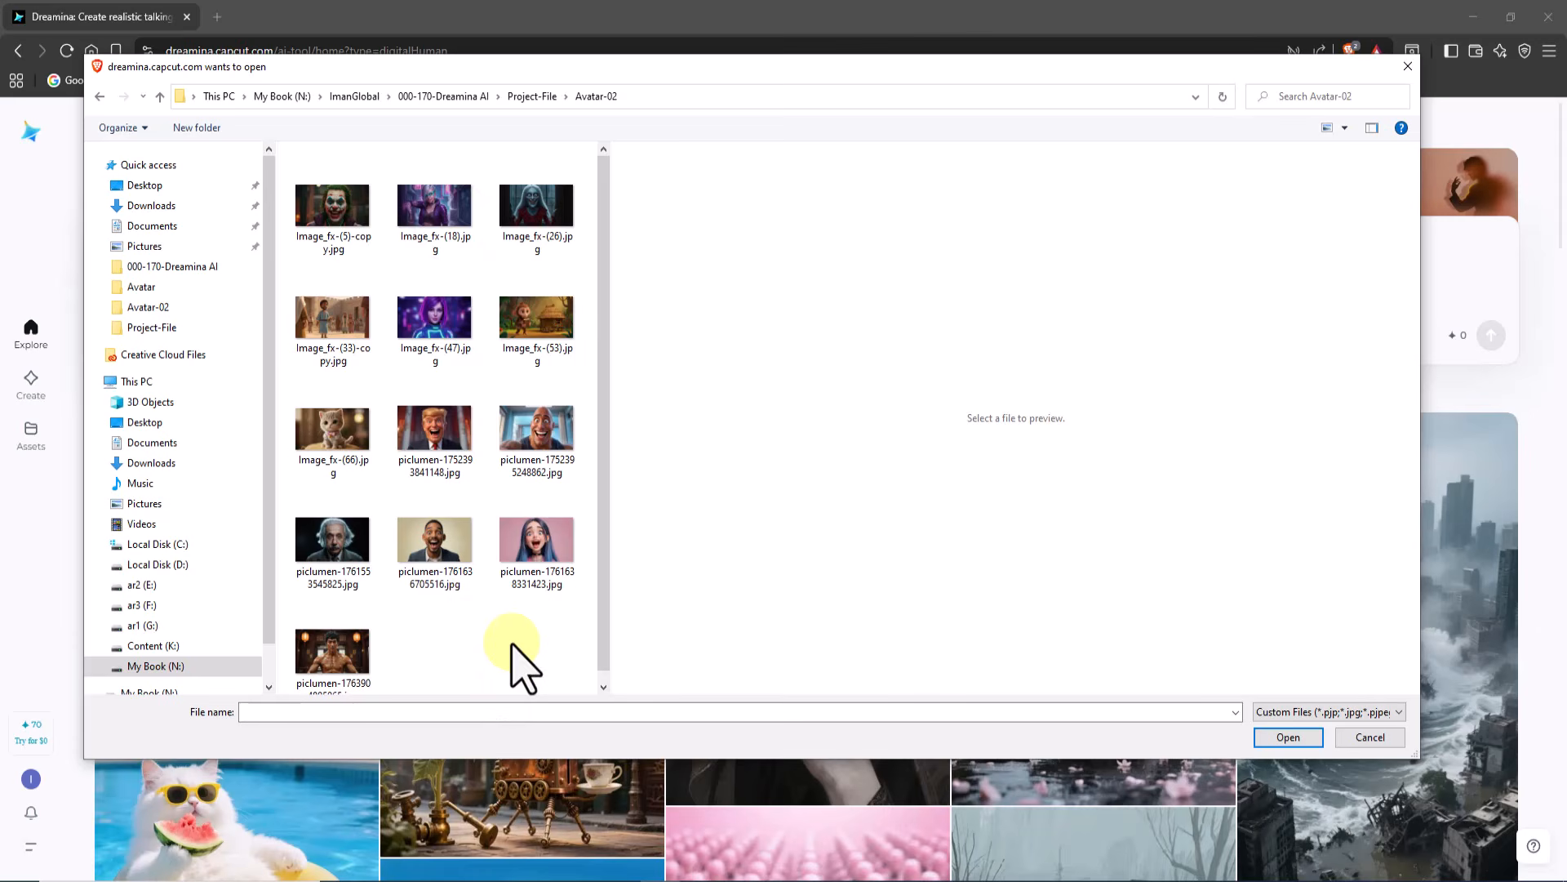
pyautogui.click(335, 224)
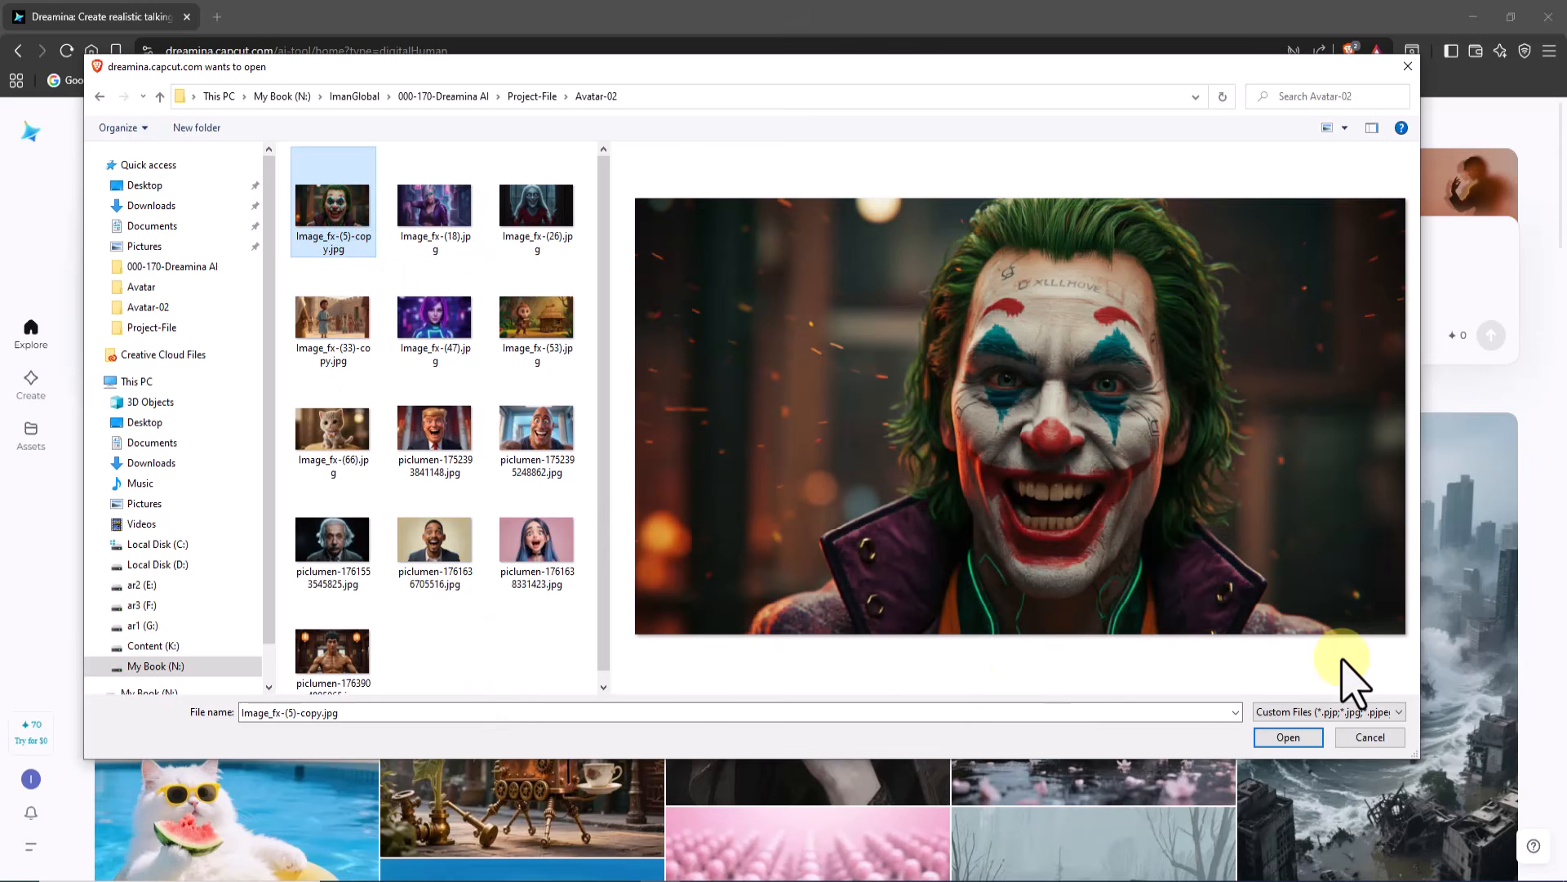
pyautogui.click(1305, 737)
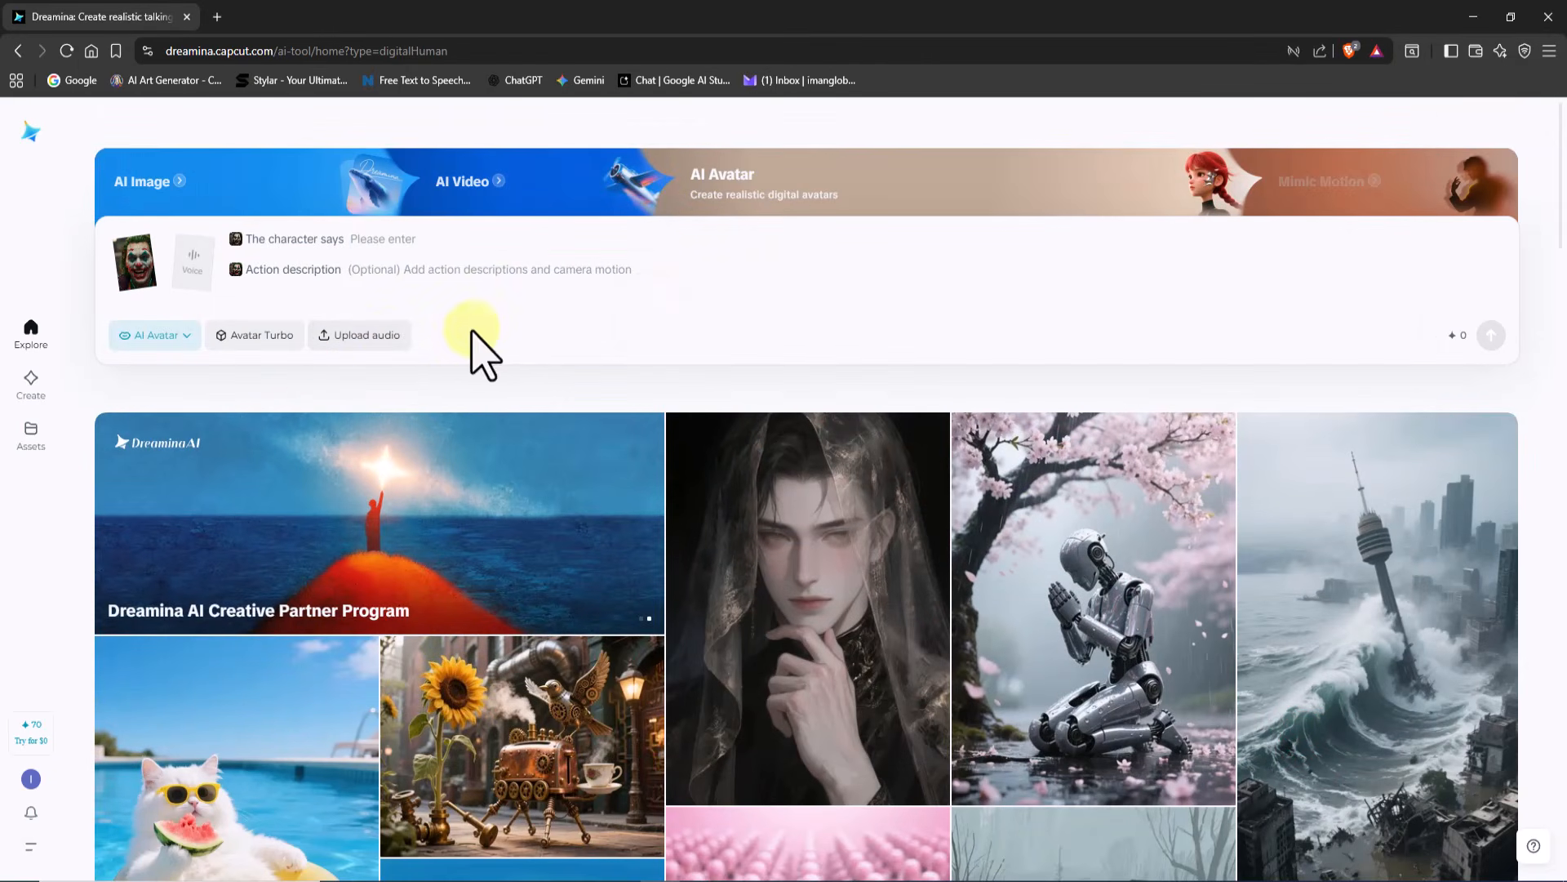
pyautogui.click(372, 335)
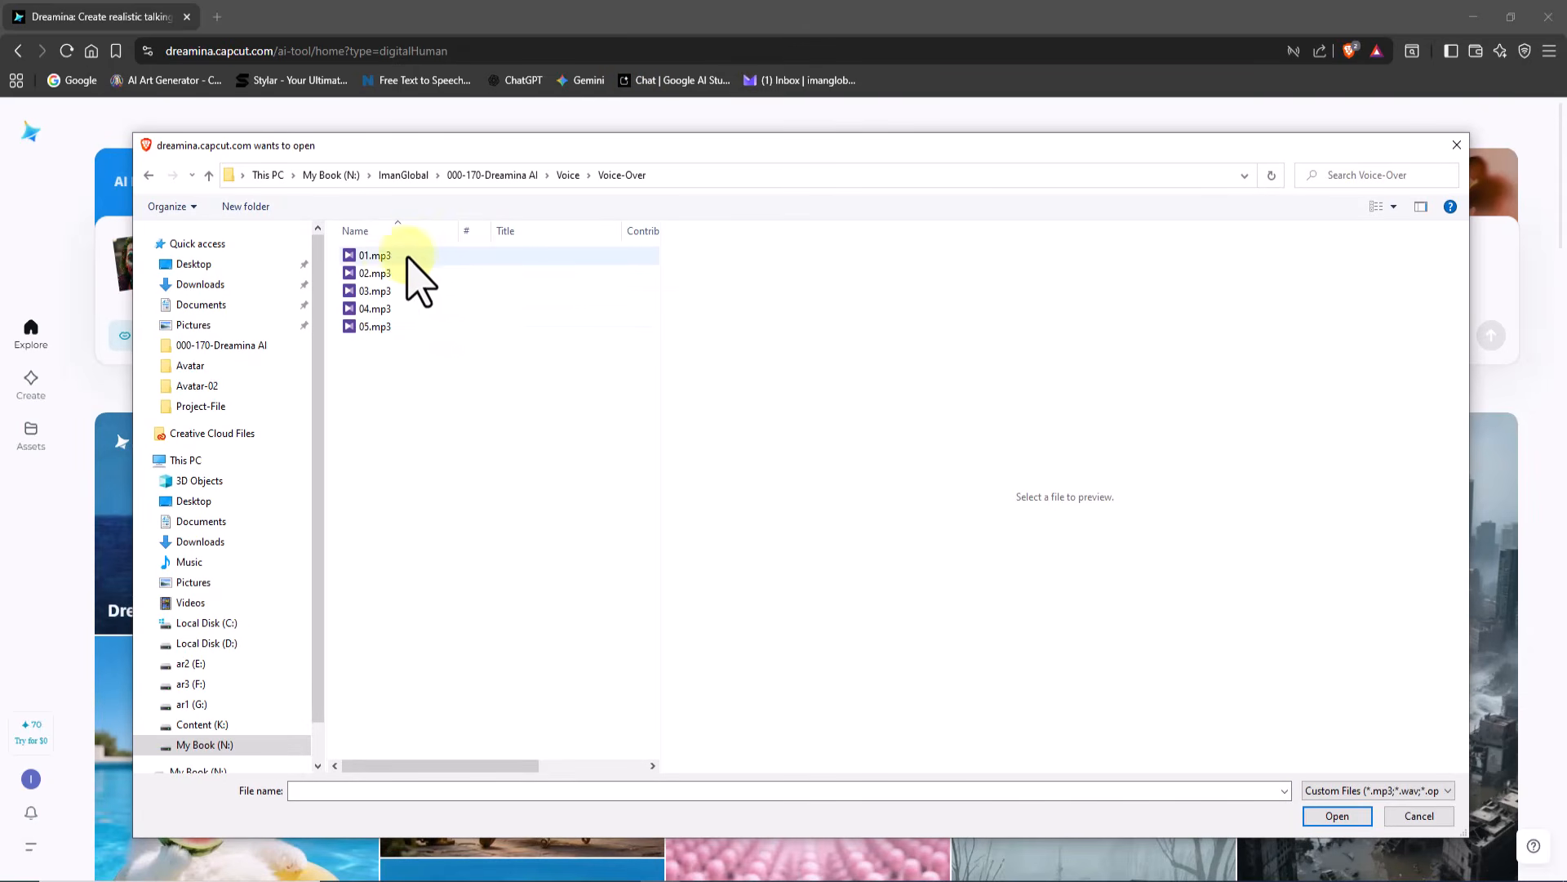
pyautogui.click(1336, 816)
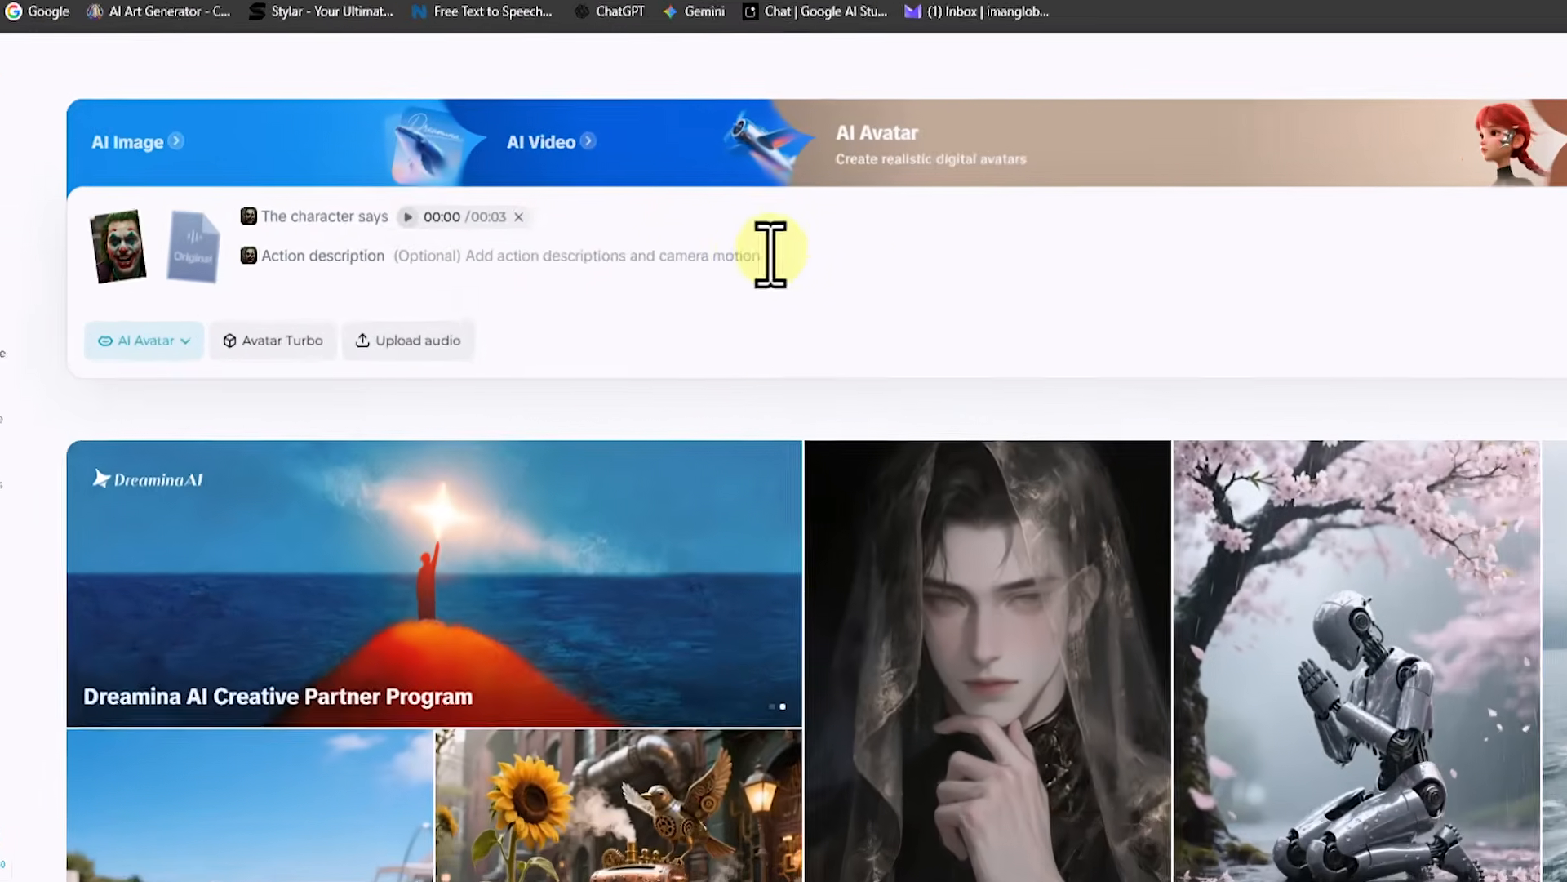
# Generate the Joker avatar video with action description "The camera slowly pulls back as he gently moves toward it, explaining a very important topic to his audience."
pyautogui.click(770, 254)
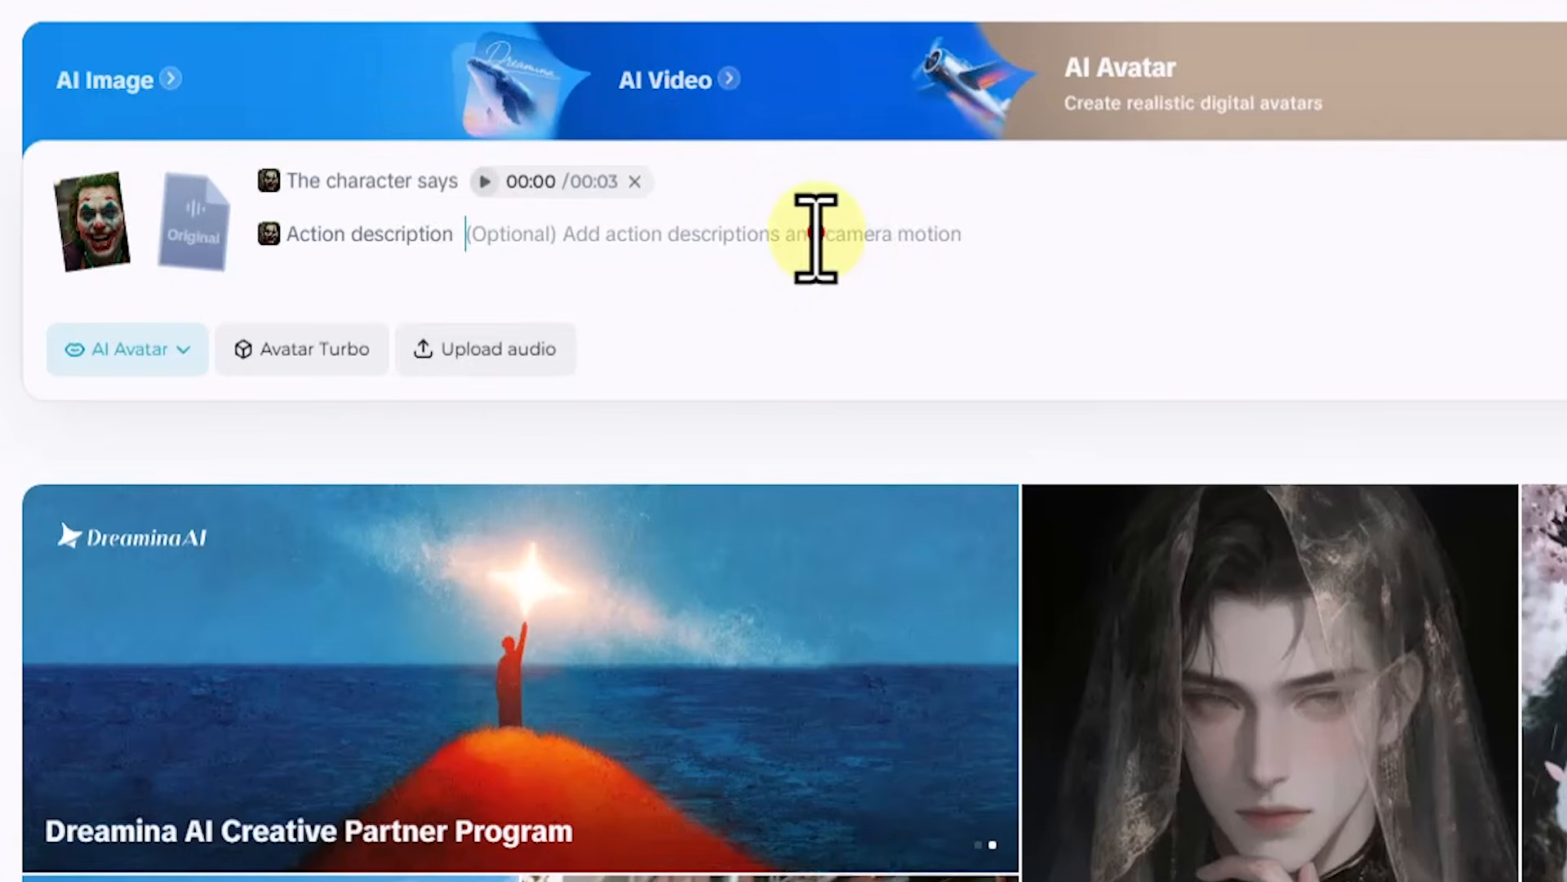
pyautogui.write('The camera slowly pulls back as he gently moves toward it, explaining a very important topic to his audience.')
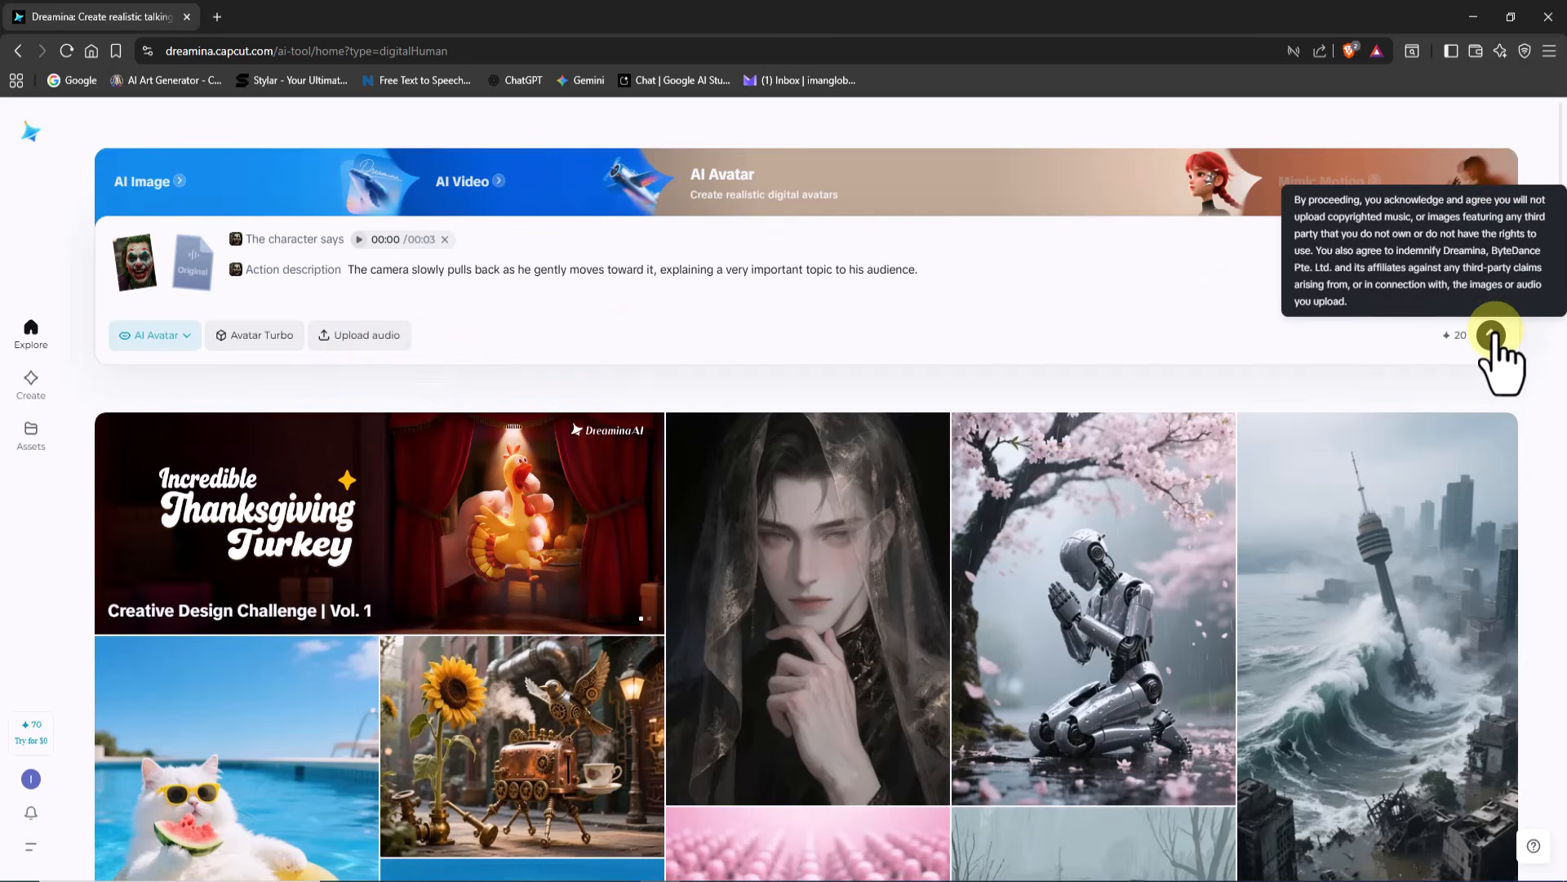
pyautogui.click(1491, 333)
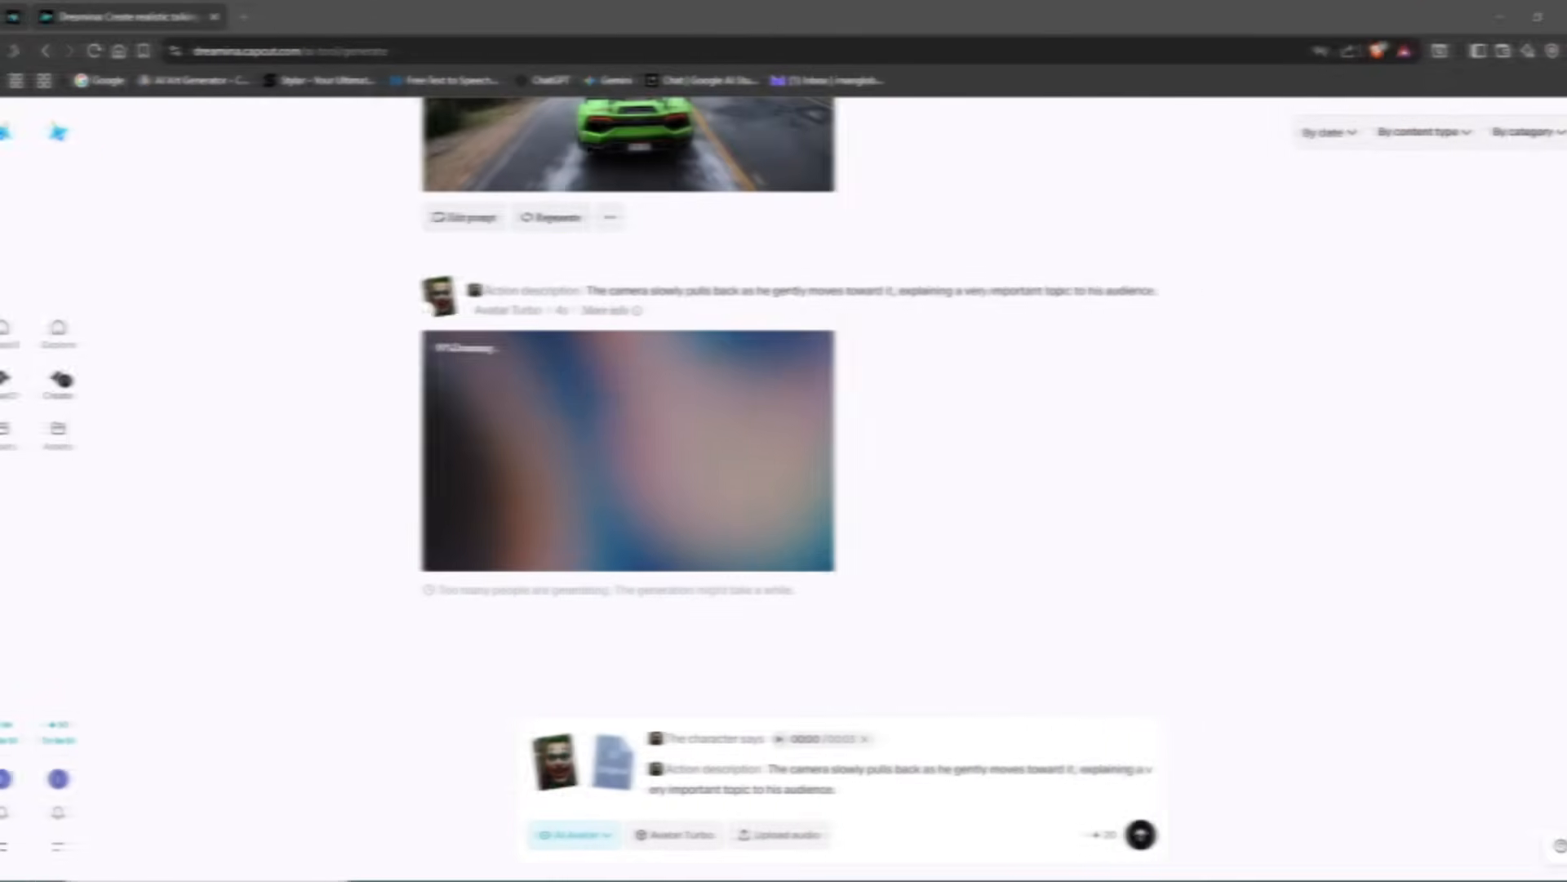
pyautogui.click(729, 439)
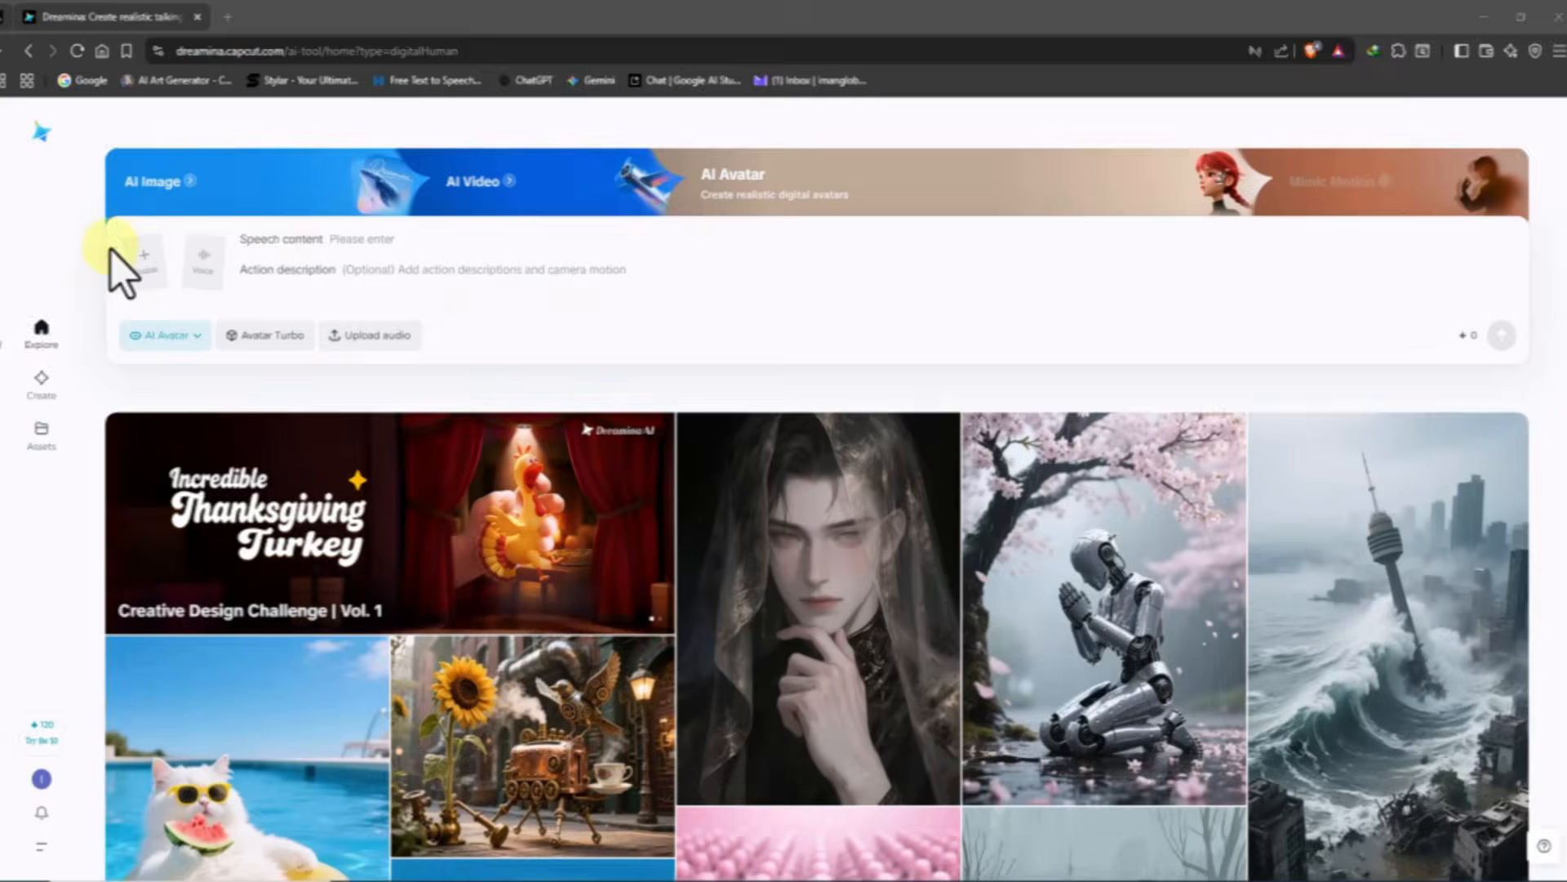
# Upload the martial artist image piclumen-1763904805065.jpg as a new avatar and 02.mp3 as its speech audio
pyautogui.click(131, 258)
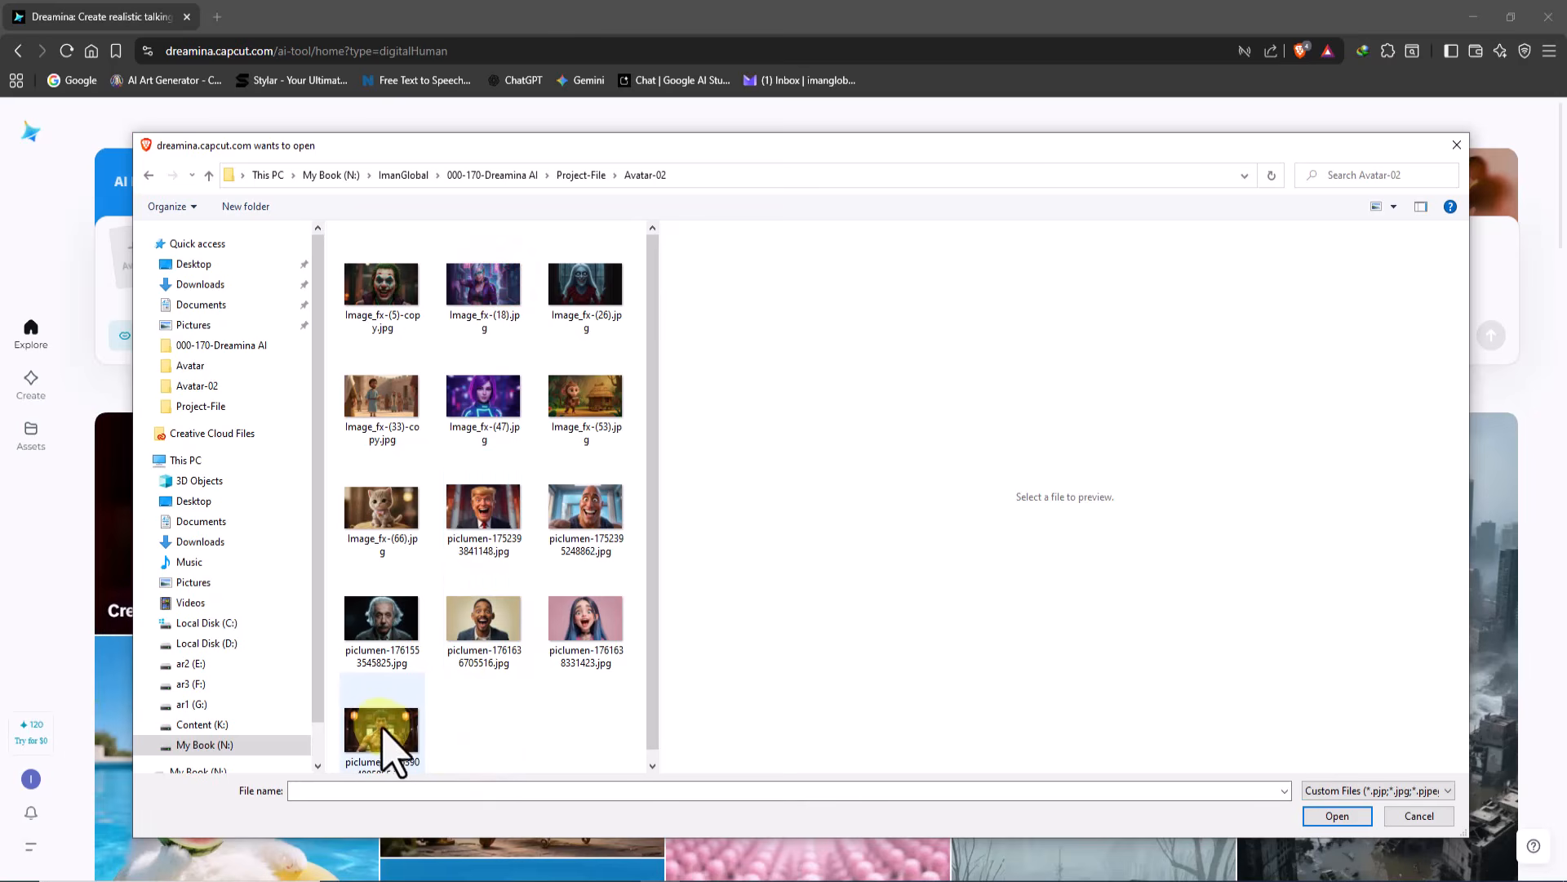
pyautogui.click(379, 727)
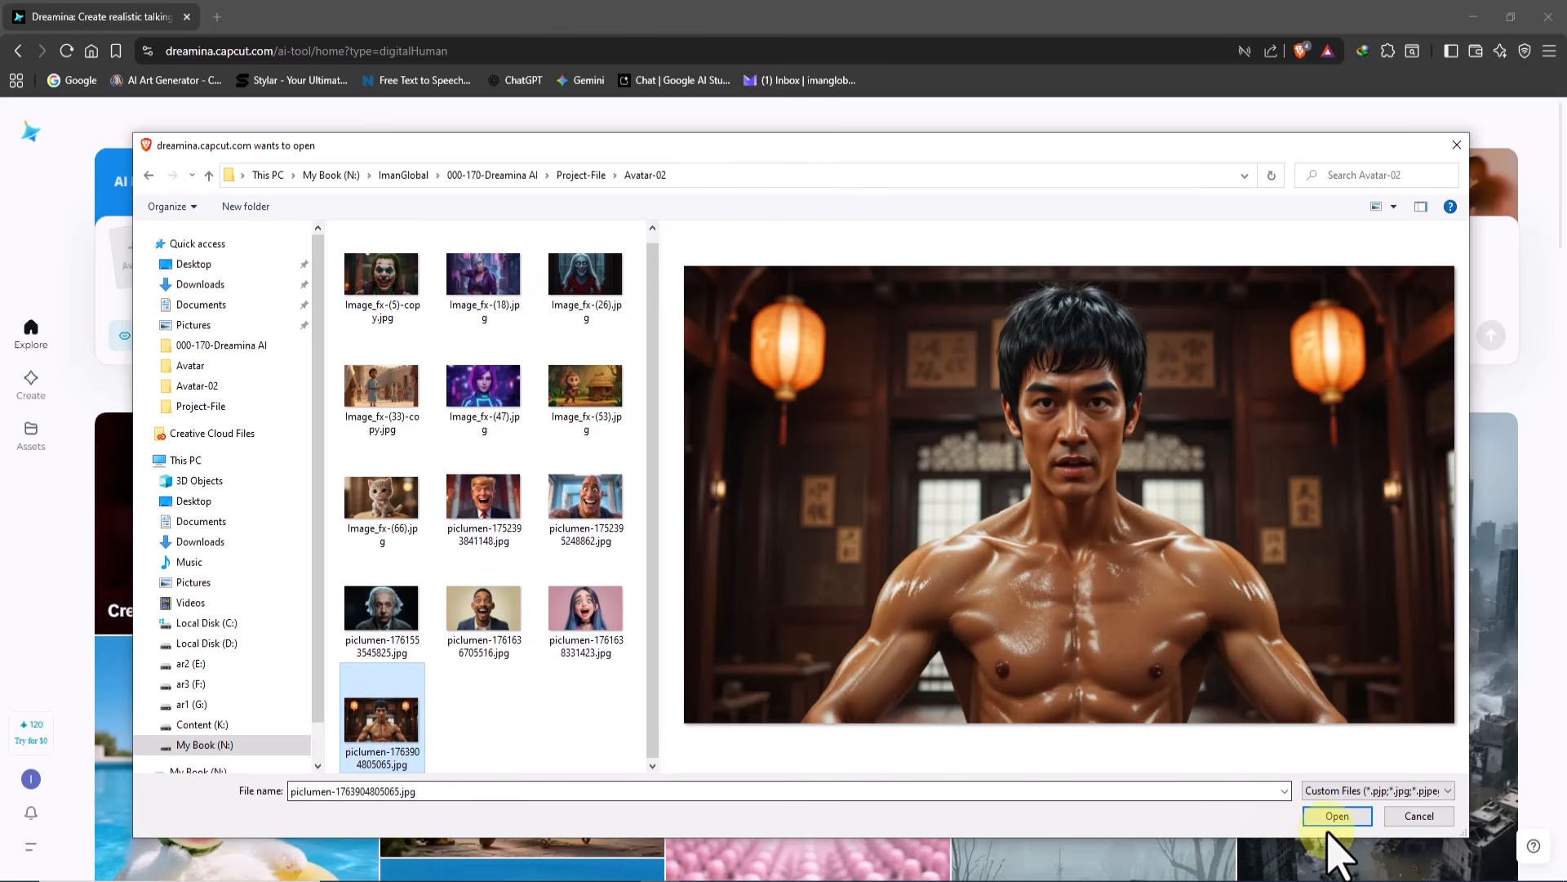
pyautogui.click(1337, 815)
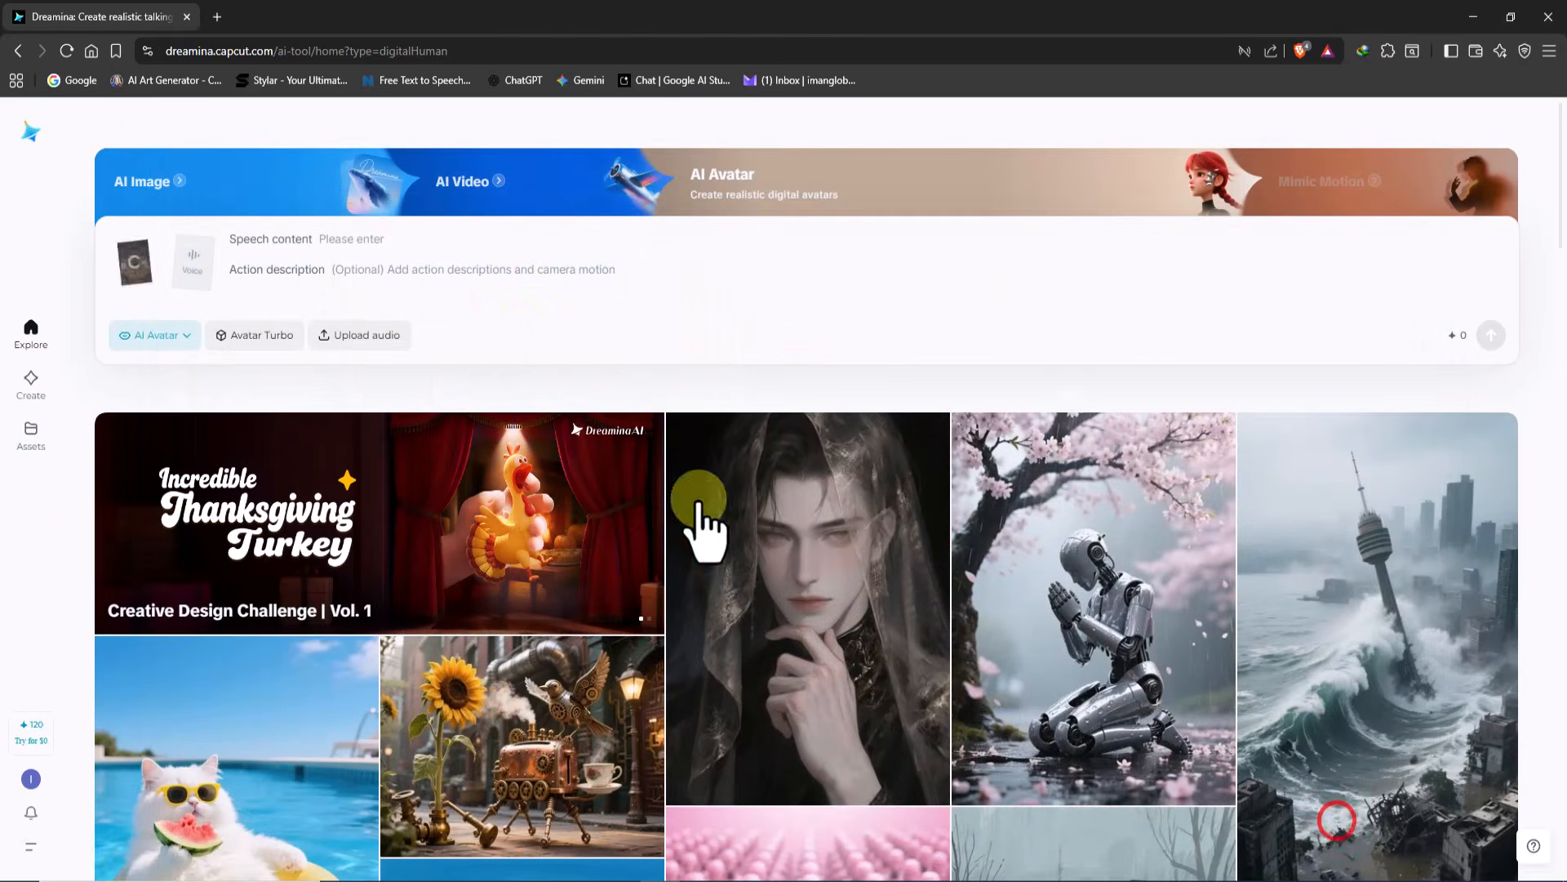
pyautogui.click(360, 336)
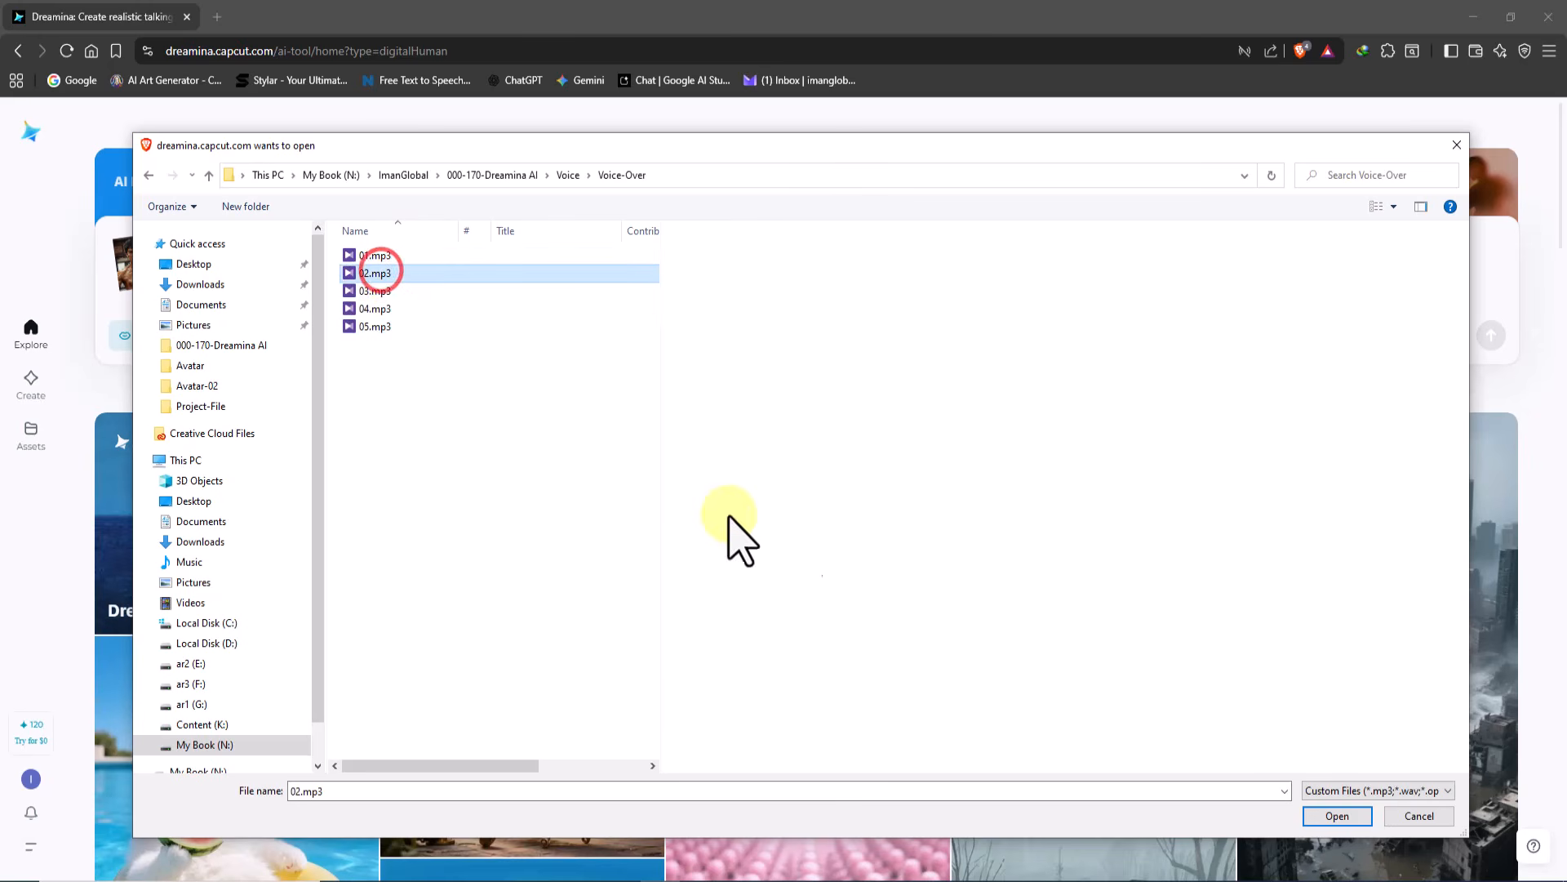
pyautogui.click(1359, 813)
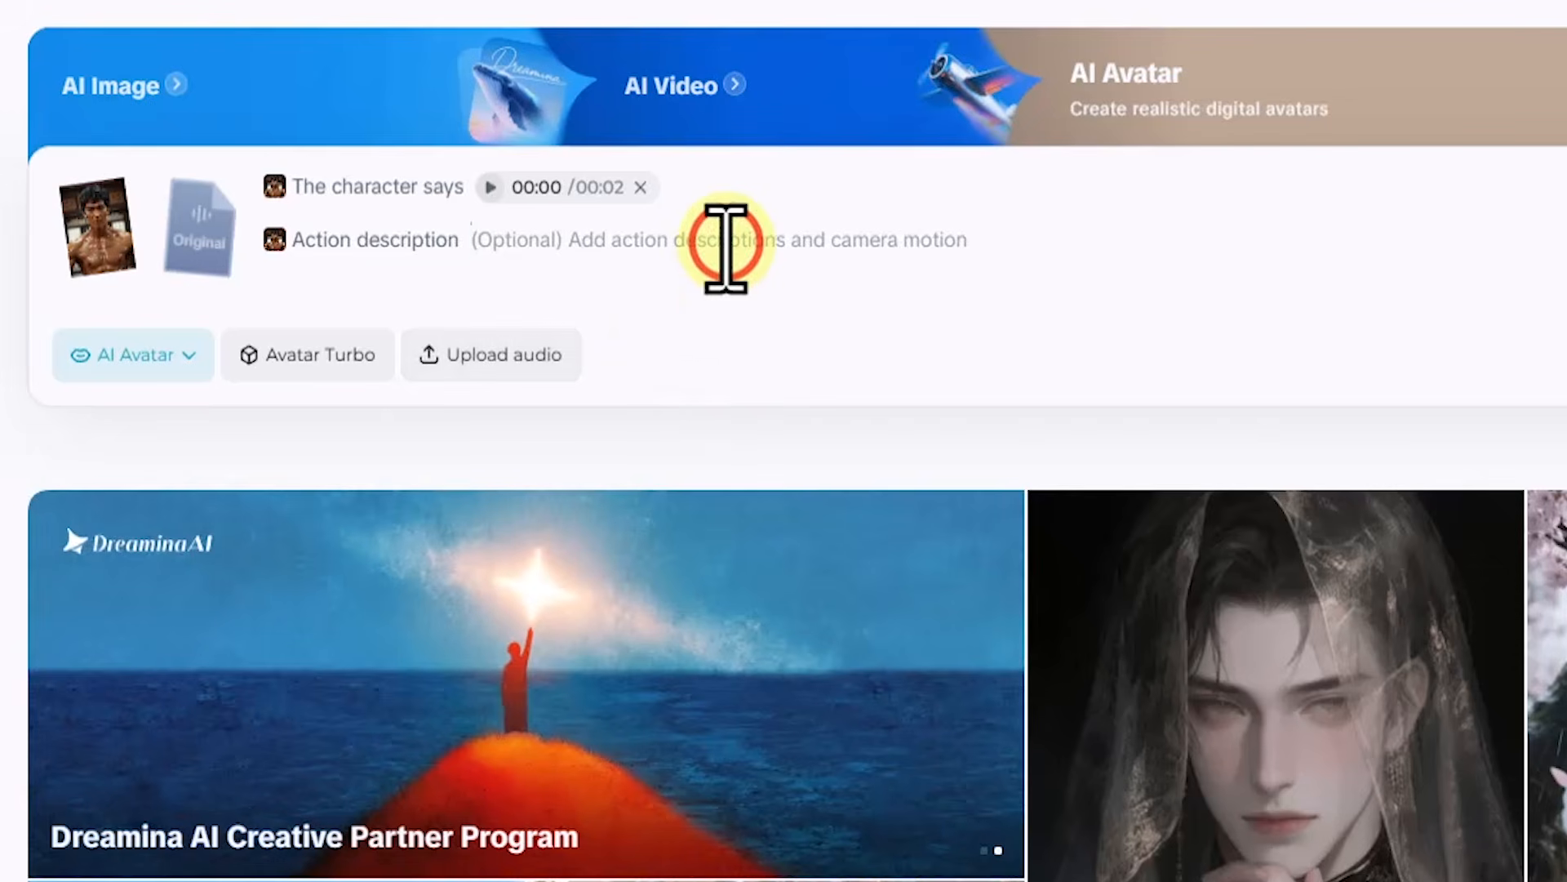
# Generate the martial artist avatar video with action description "The camera slowly pulls back as he gently moves toward it, explaining a very important topic to his audience."
pyautogui.write('The camera slowly pulls back as he gently moves toward it, explaining a very important topic to his audience.')
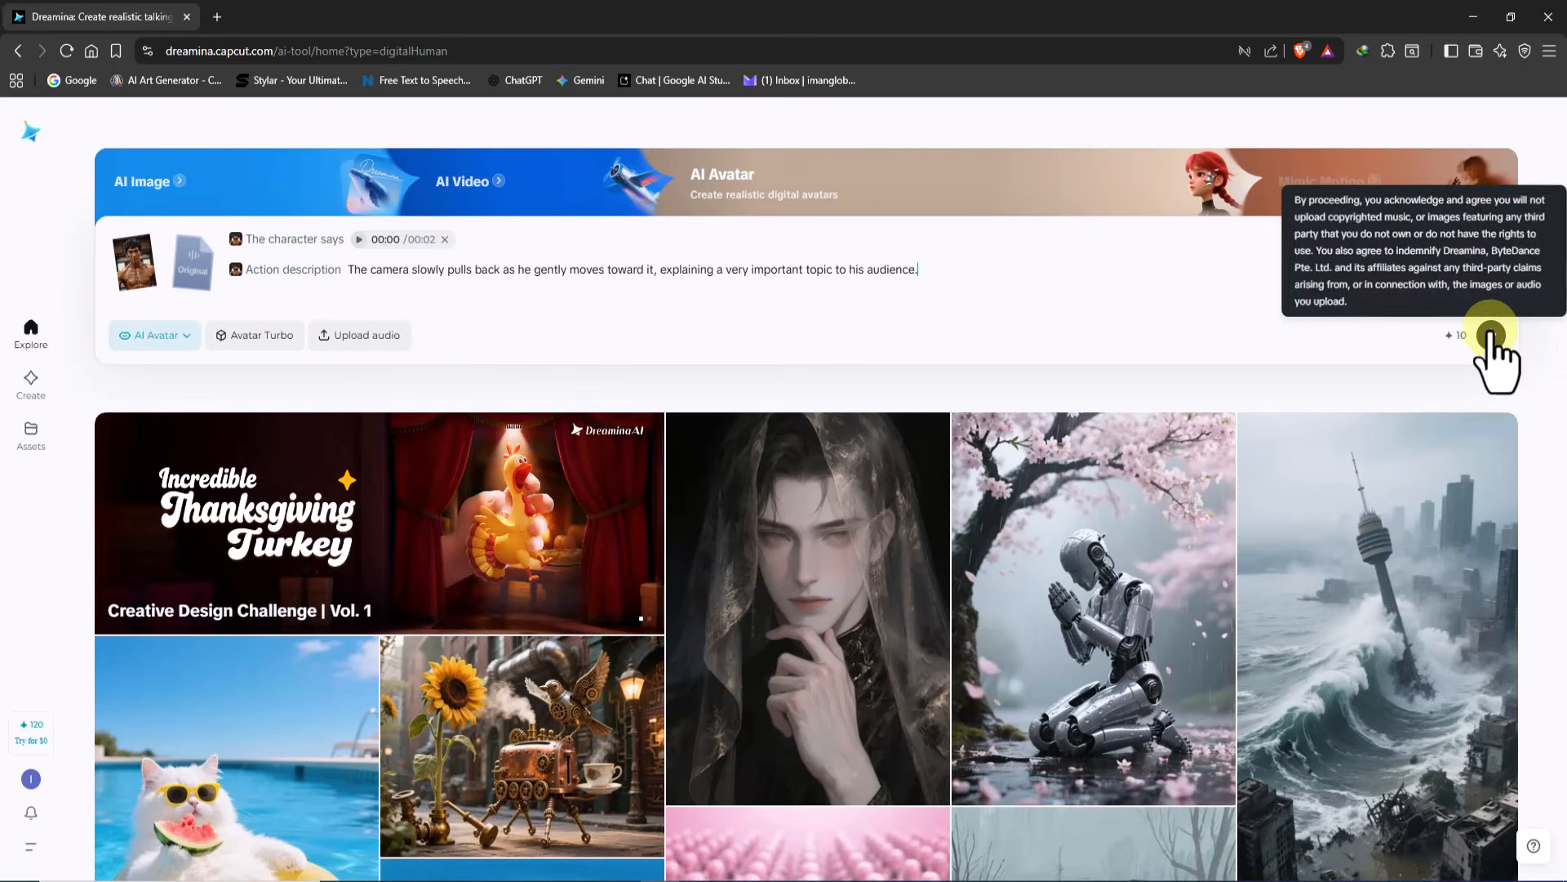
pyautogui.click(1492, 336)
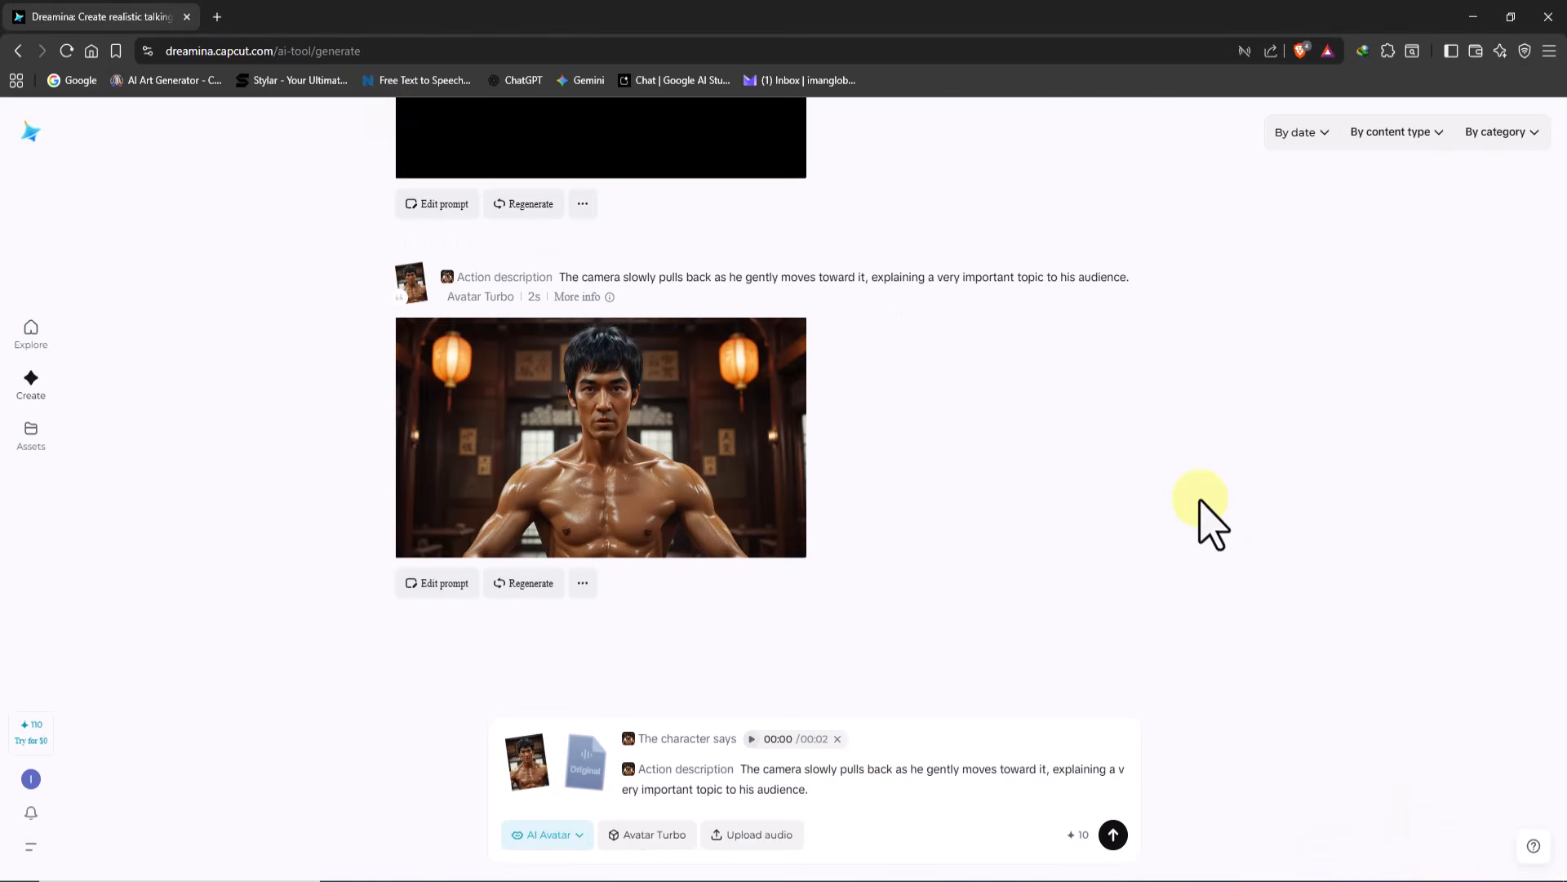
pyautogui.click(735, 465)
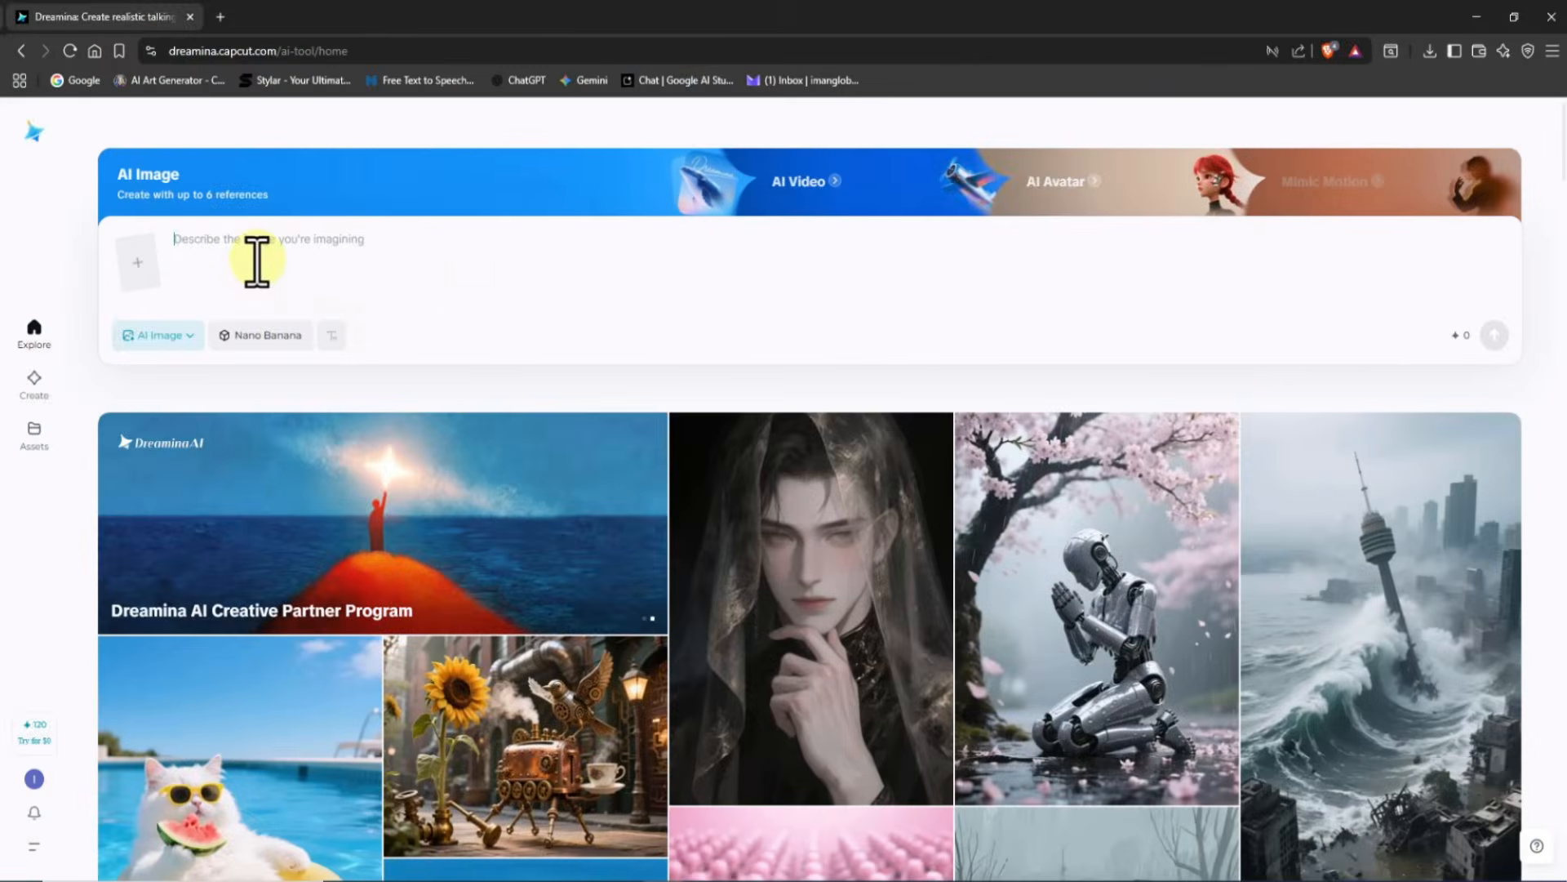
# Paste the 3D cartoon prompt of a mischievous teenage footballer in a Barcelona jersey for an AI Image and open the model choices
pyautogui.rightClick(255, 259)
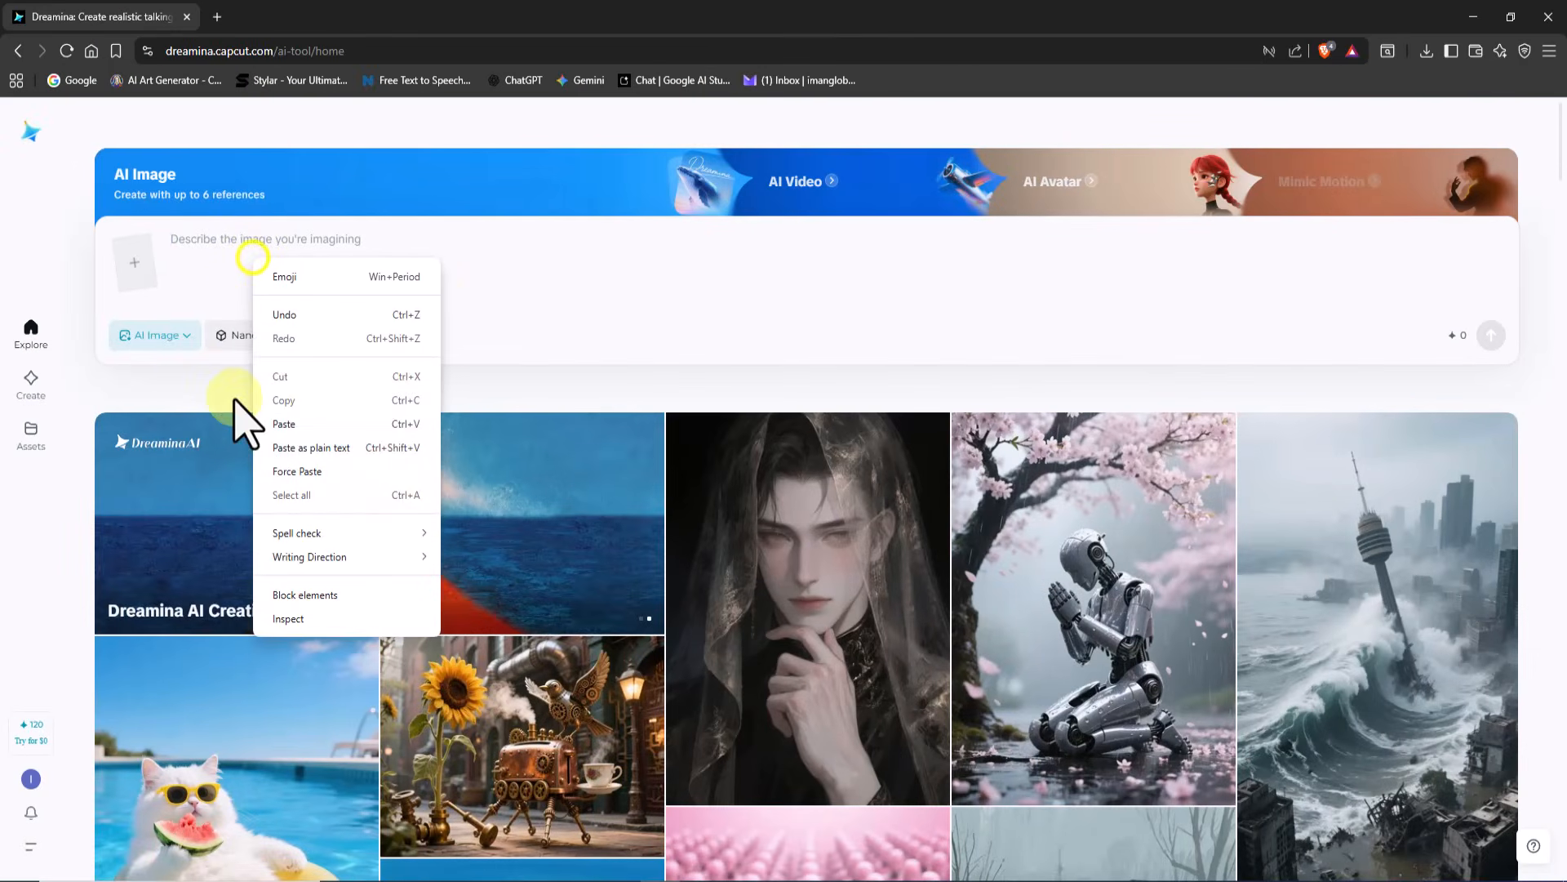
pyautogui.click(296, 424)
pyautogui.click(139, 336)
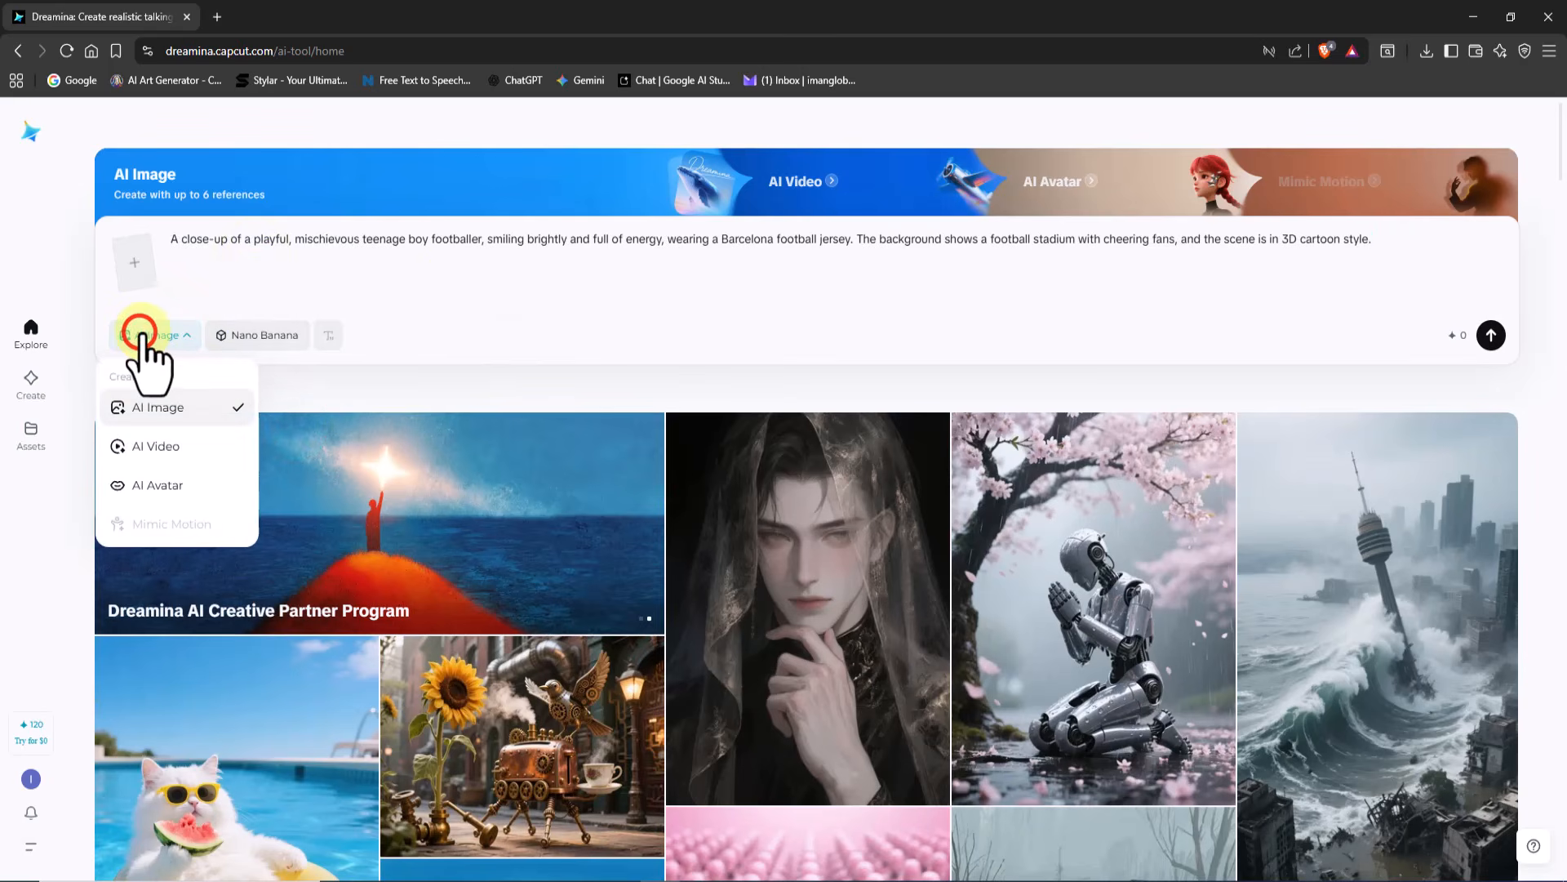
pyautogui.click(274, 335)
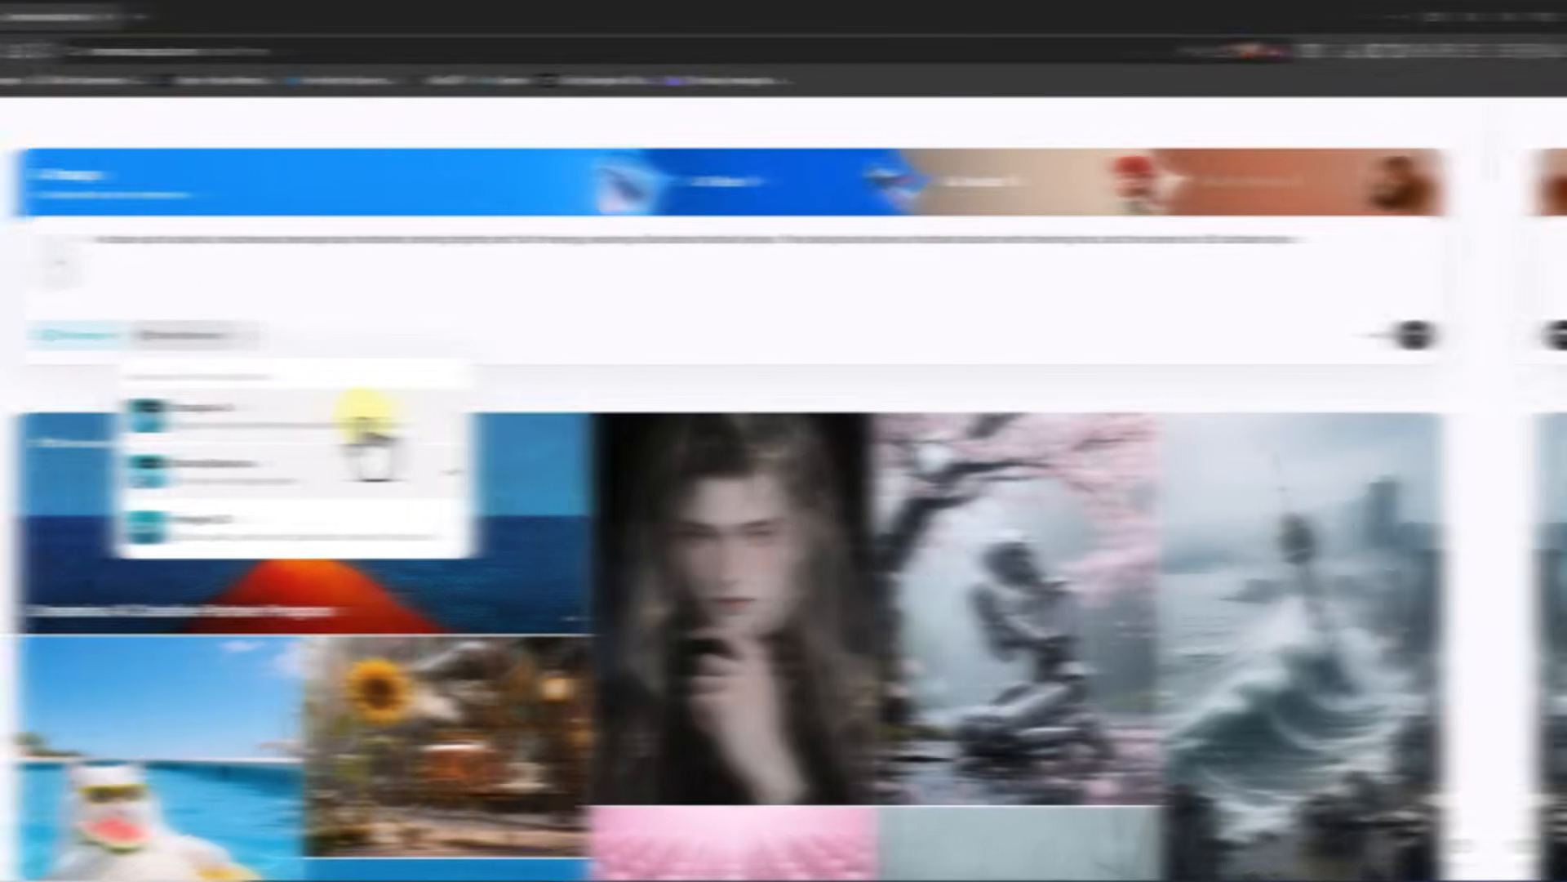